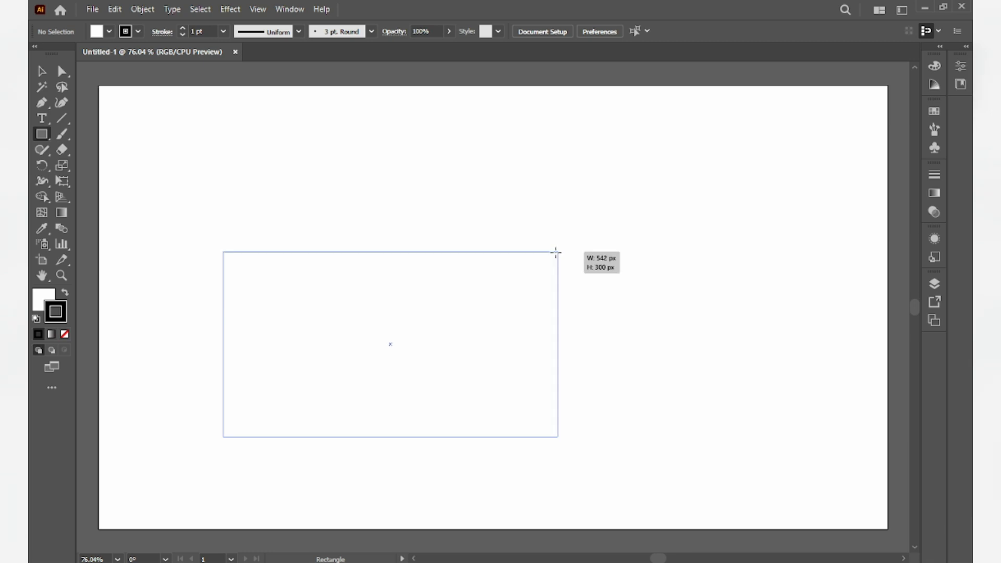
# Move the rectangle to the lower centre of the artboard and fill it with colour ff8080
pyautogui.press('v')
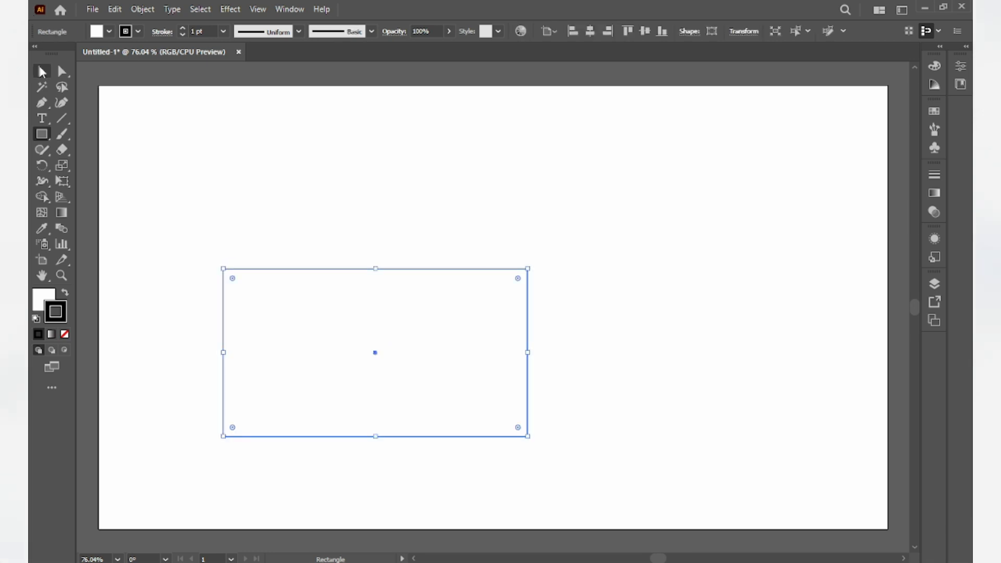
pyautogui.moveTo(330, 347)
pyautogui.mouseDown()
pyautogui.moveTo(494, 406)
pyautogui.moveTo(485, 397)
pyautogui.mouseUp()
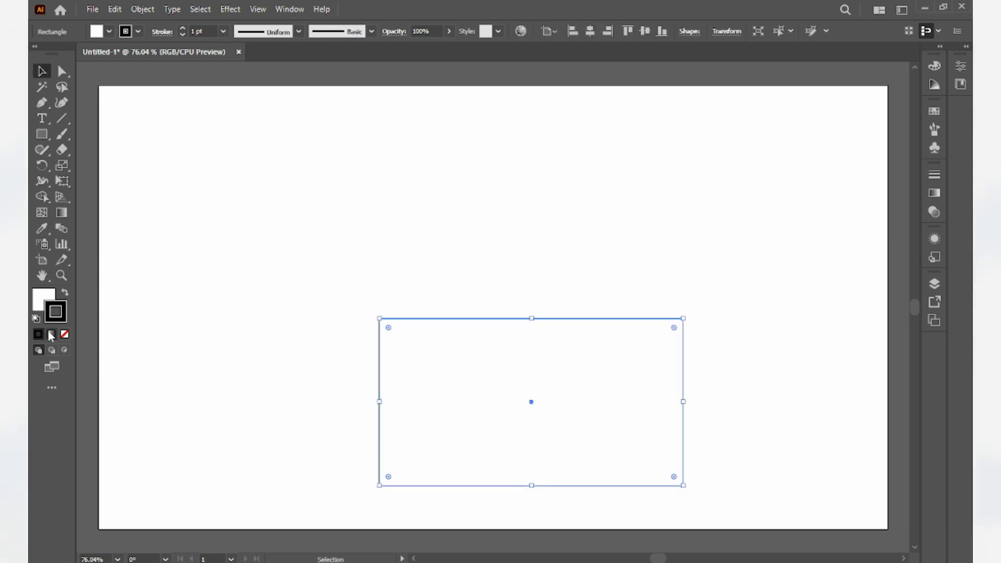
pyautogui.doubleClick(41, 299)
pyautogui.write('ff8080')
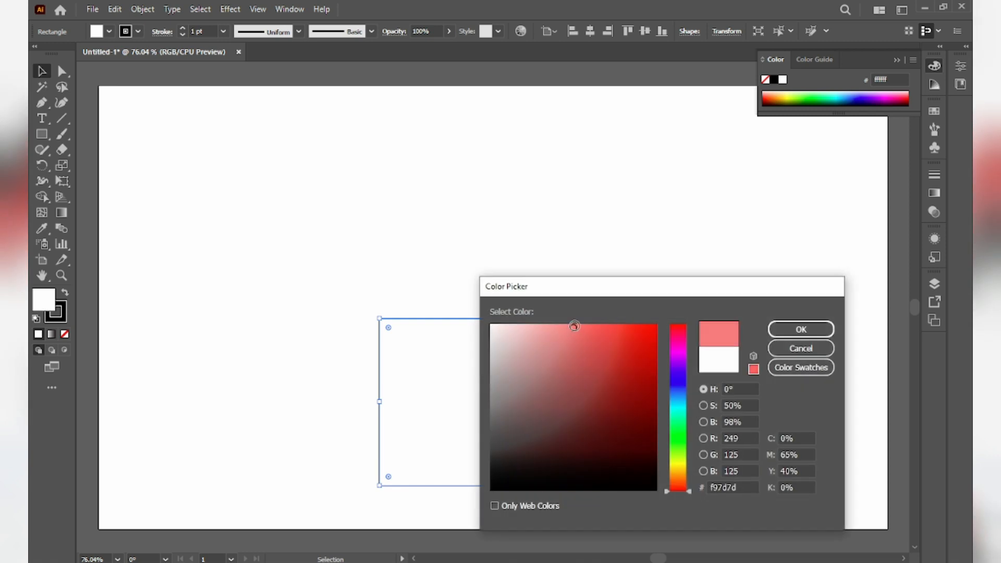
pyautogui.click(781, 331)
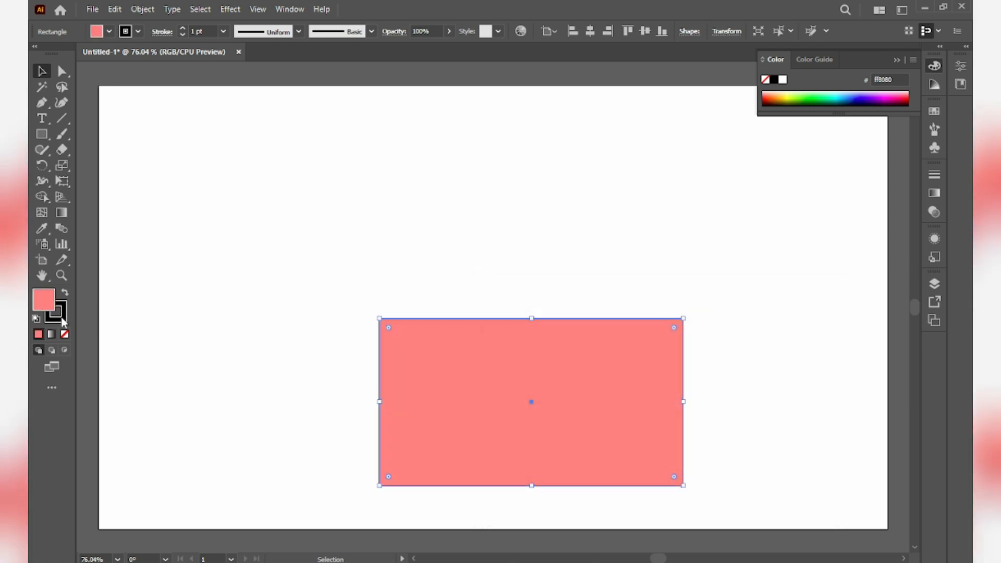
# Remove the rectangle's stroke and shift it slightly down on the artboard
pyautogui.click(64, 334)
pyautogui.click(157, 330)
pyautogui.moveTo(460, 398); pyautogui.dragTo(461, 407)
pyautogui.click(453, 320)
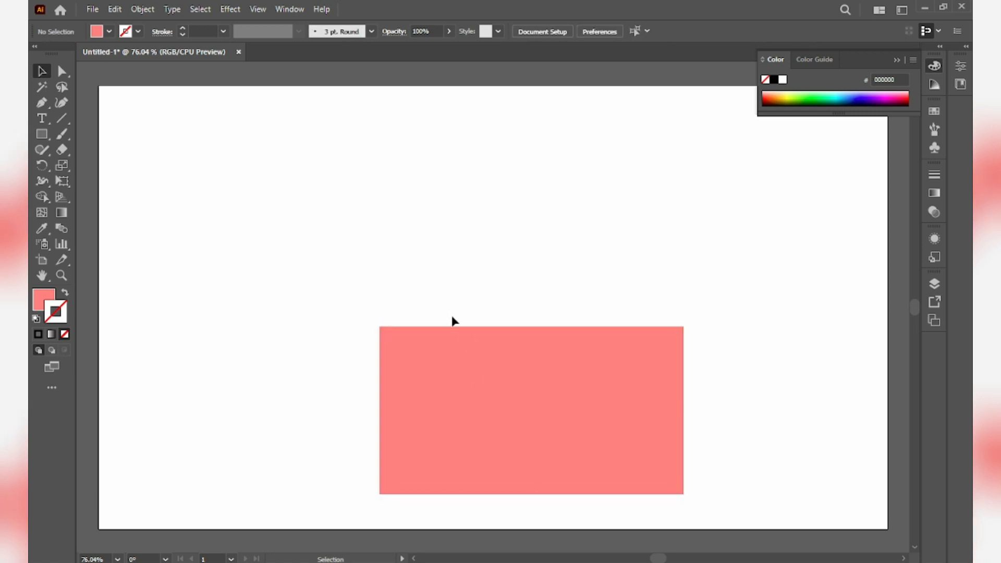
# Build two narrow posts on the base rectangle by copying it upward, shrinking the copy near the right end and duplicating that to the left end
pyautogui.moveTo(448, 367); pyautogui.dragTo(438, 229)
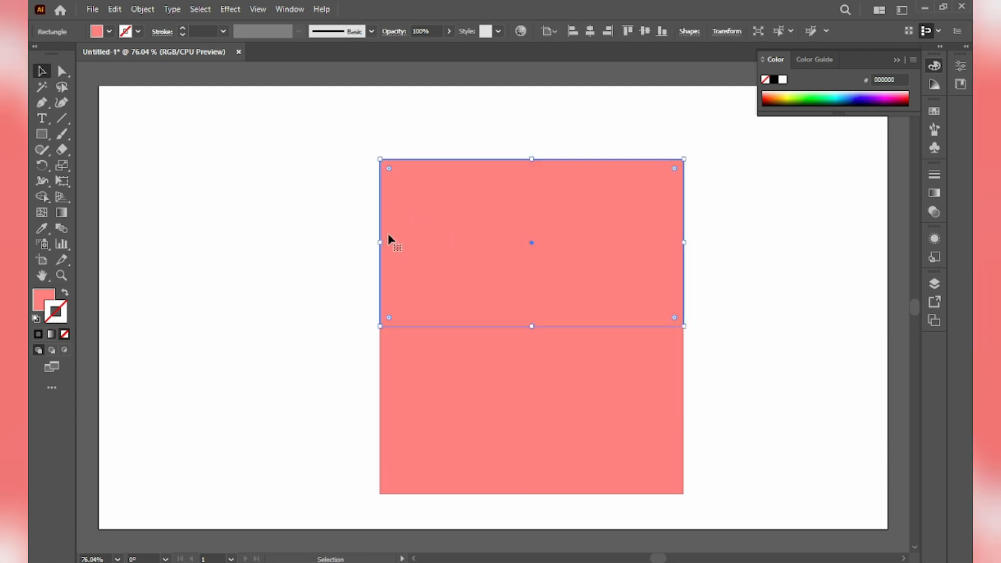
pyautogui.moveTo(380, 243); pyautogui.dragTo(657, 244)
pyautogui.moveTo(670, 166); pyautogui.dragTo(417, 270)
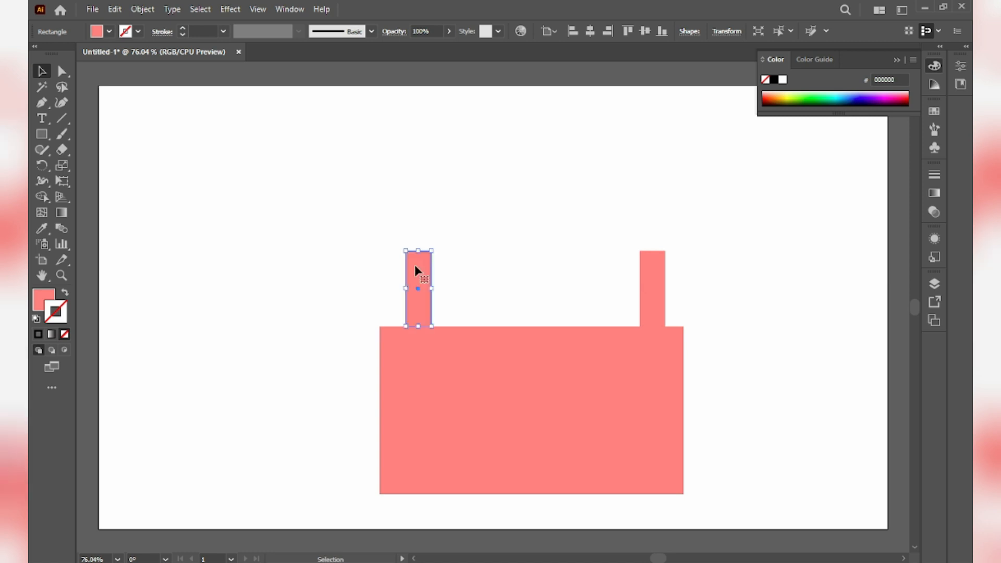
# Group the two posts and centre the group horizontally with the base rectangle
pyautogui.click(582, 256)
pyautogui.moveTo(391, 205); pyautogui.dragTo(684, 267)
pyautogui.hotkey('ctrl', 'g')
pyautogui.moveTo(302, 183); pyautogui.dragTo(683, 406)
pyautogui.click(591, 31)
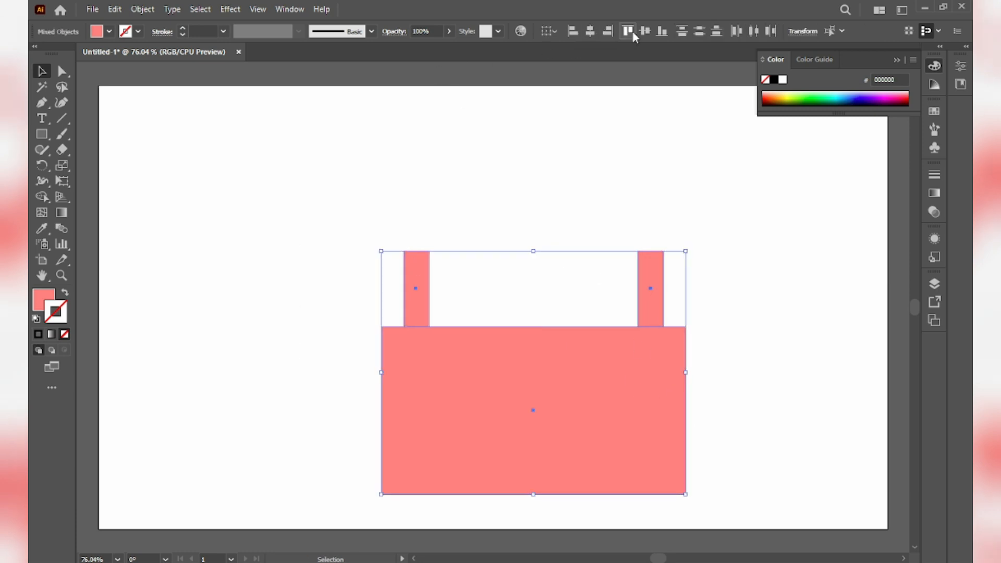
pyautogui.click(676, 180)
pyautogui.moveTo(704, 237); pyautogui.dragTo(389, 441)
pyautogui.click(455, 256)
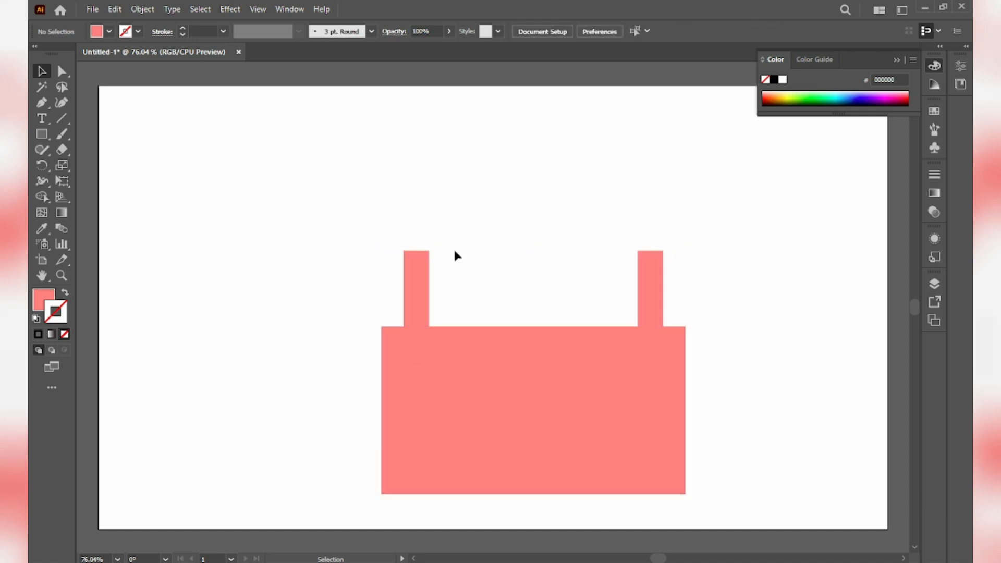
# Copy the base rectangle to the top of the posts and reduce its height to form a thin roof bar
pyautogui.click(408, 296)
pyautogui.click(485, 415)
pyautogui.moveTo(485, 415); pyautogui.dragTo(475, 168)
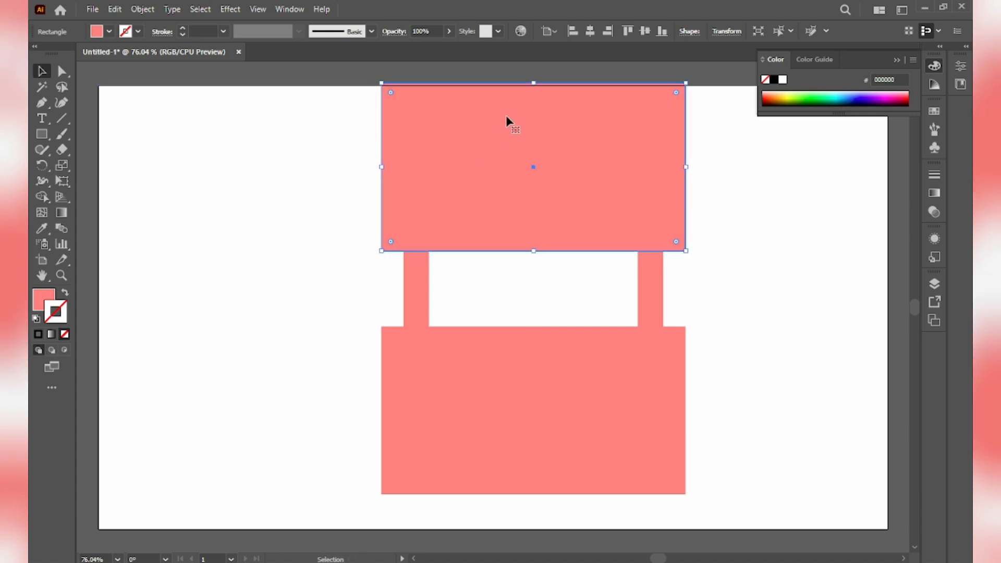
pyautogui.moveTo(537, 83); pyautogui.dragTo(548, 212)
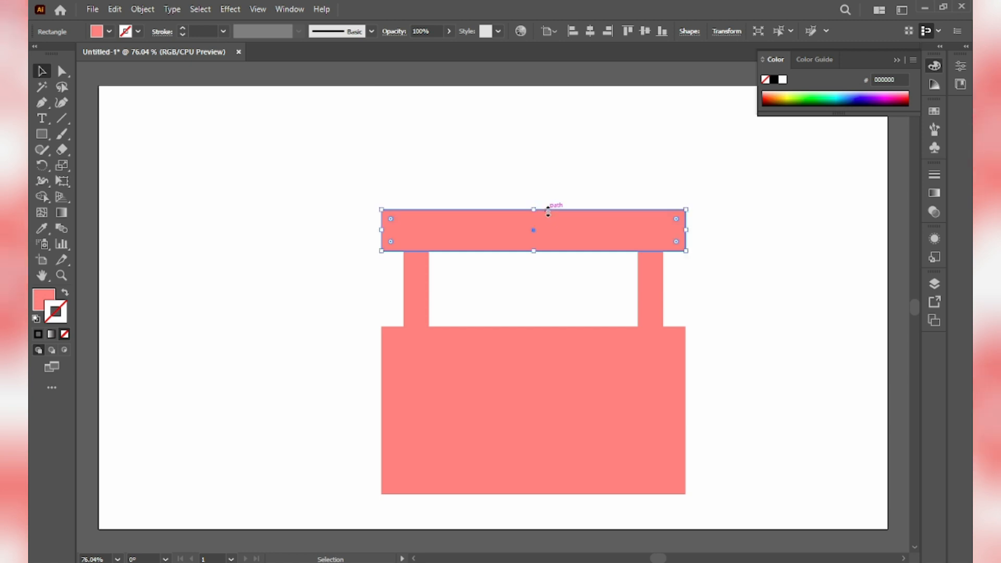
pyautogui.click(542, 278)
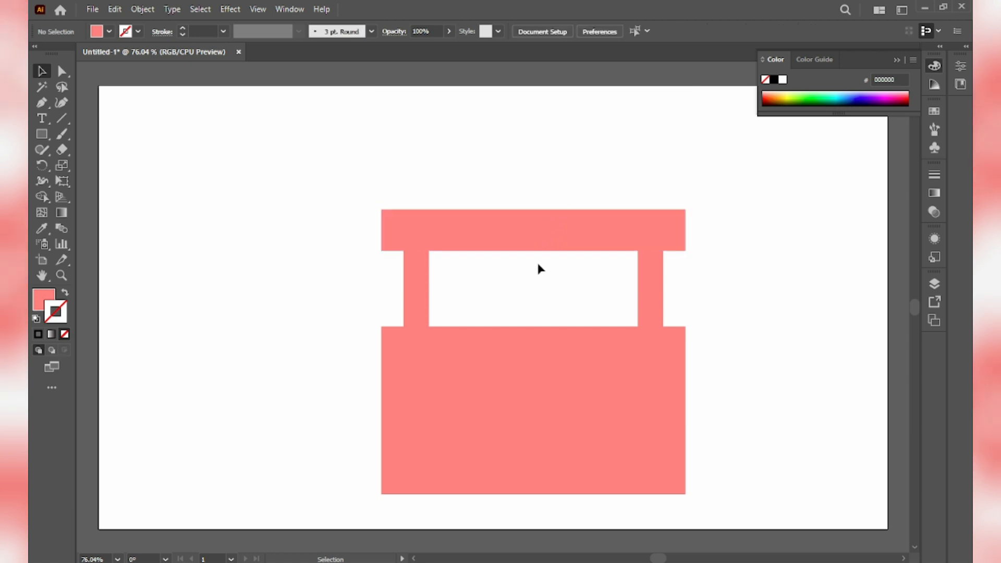
# Shorten the base rectangle from below and narrow it symmetrically to the outer edges of the posts
pyautogui.click(487, 245)
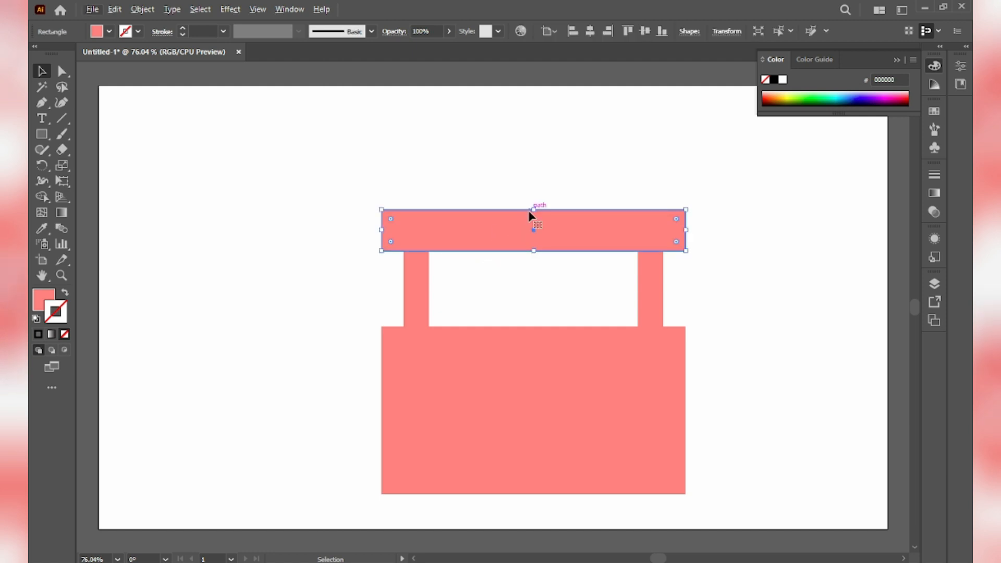
pyautogui.click(450, 384)
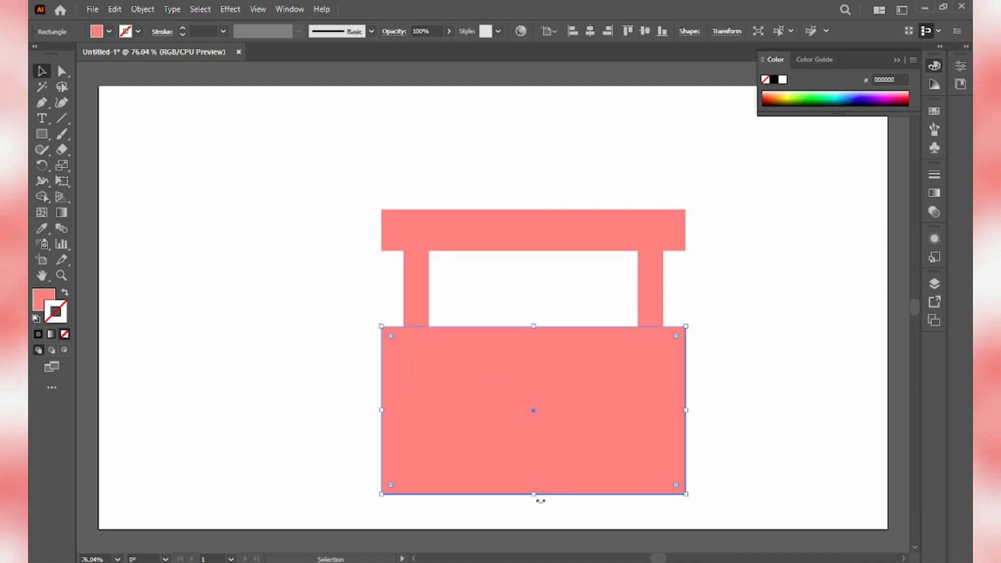
pyautogui.moveTo(536, 497); pyautogui.dragTo(534, 464)
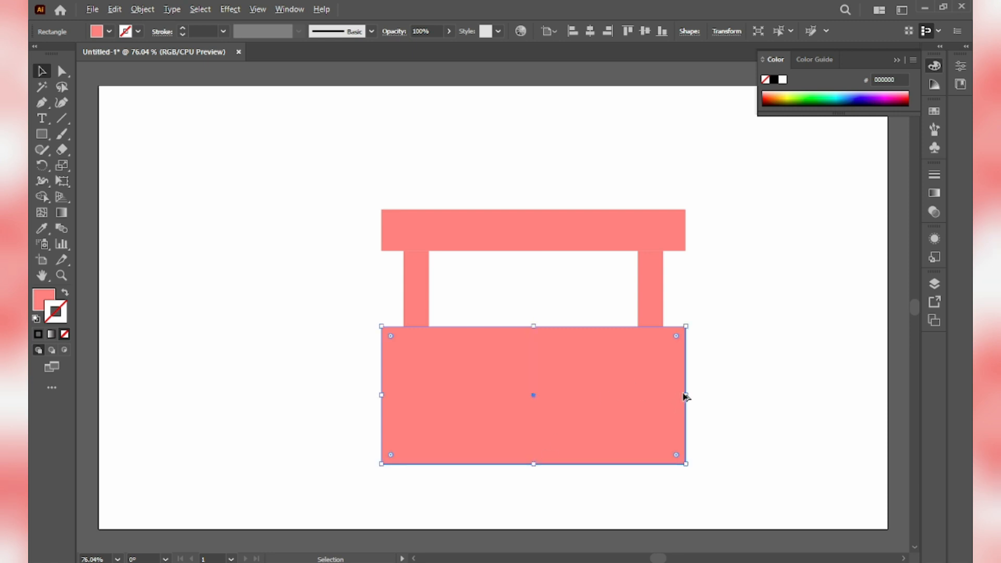
pyautogui.moveTo(690, 395); pyautogui.dragTo(664, 395)
pyautogui.click(739, 311)
# Scale the grouped posts down around their centre so they stand thinner and closer together
pyautogui.click(608, 273)
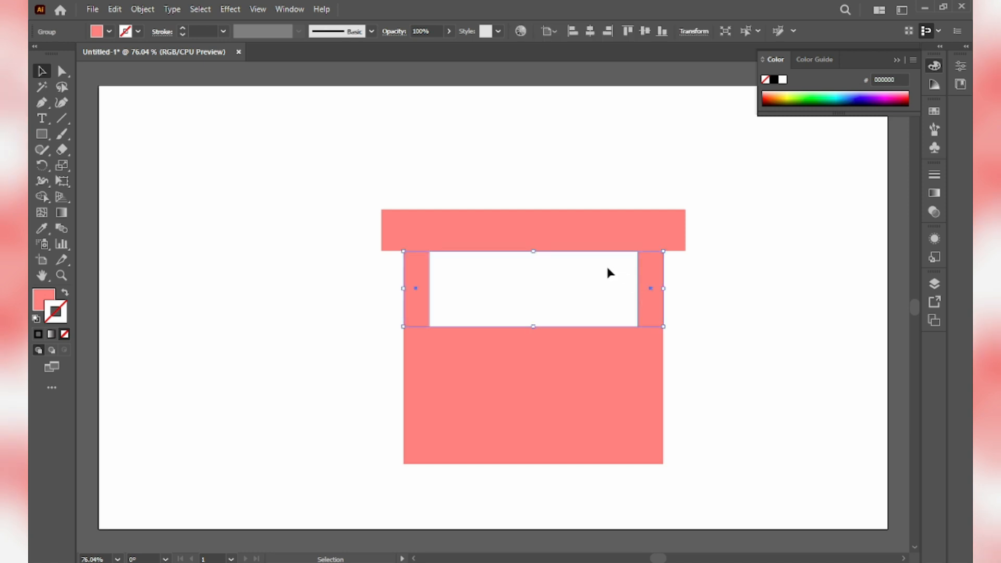
pyautogui.moveTo(532, 253); pyautogui.dragTo(533, 261)
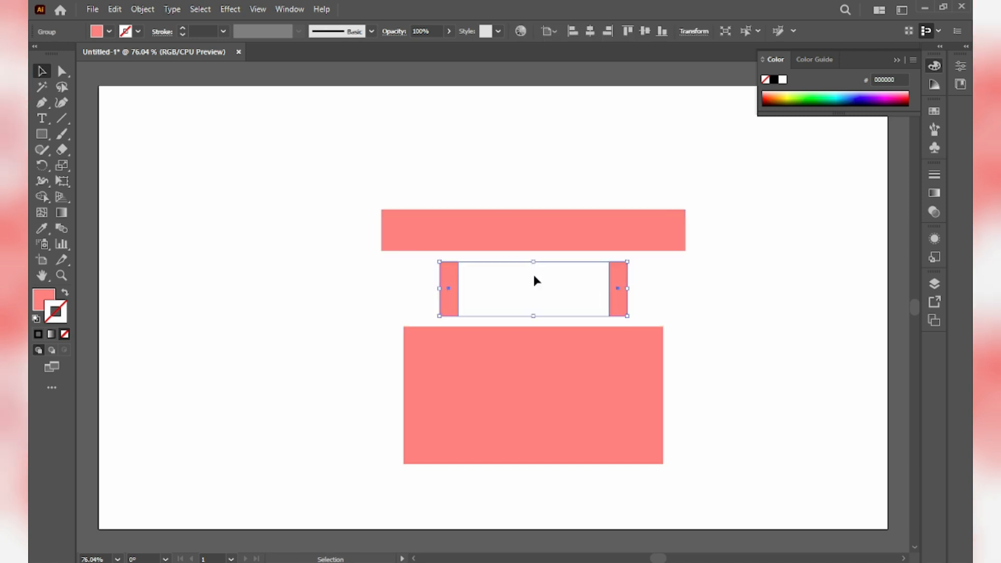
pyautogui.moveTo(613, 283); pyautogui.dragTo(609, 291)
# Raise the roof bar and stretch the posts vertically to span from the base to the bar
pyautogui.moveTo(571, 229); pyautogui.dragTo(511, 198)
pyautogui.click(630, 287)
pyautogui.click(619, 292)
pyautogui.click(504, 168)
pyautogui.click(521, 252)
pyautogui.click(493, 156)
# Centre the roof bar, posts and base horizontally on one another
pyautogui.moveTo(430, 137); pyautogui.dragTo(692, 443)
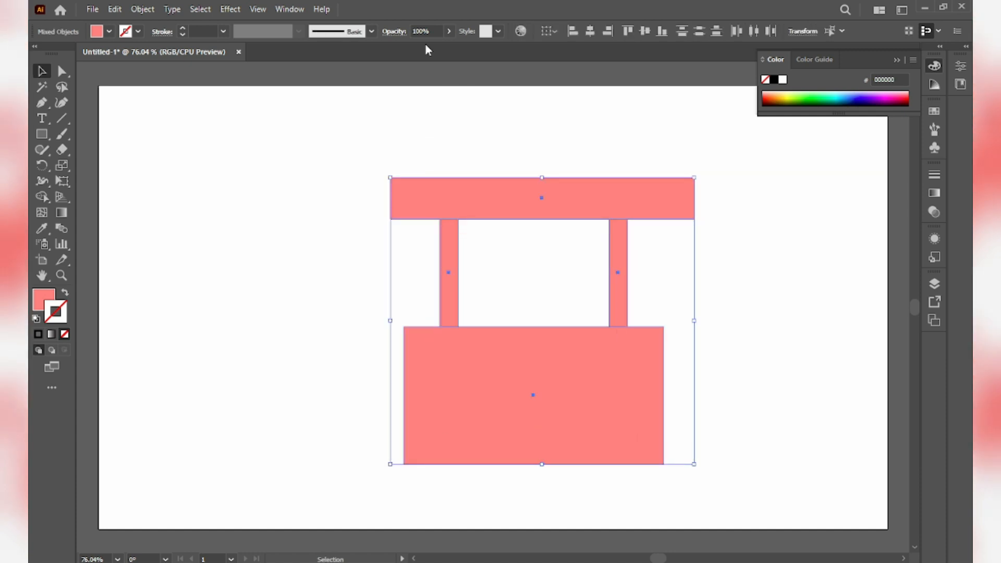
pyautogui.click(587, 35)
pyautogui.click(541, 125)
pyautogui.click(519, 196)
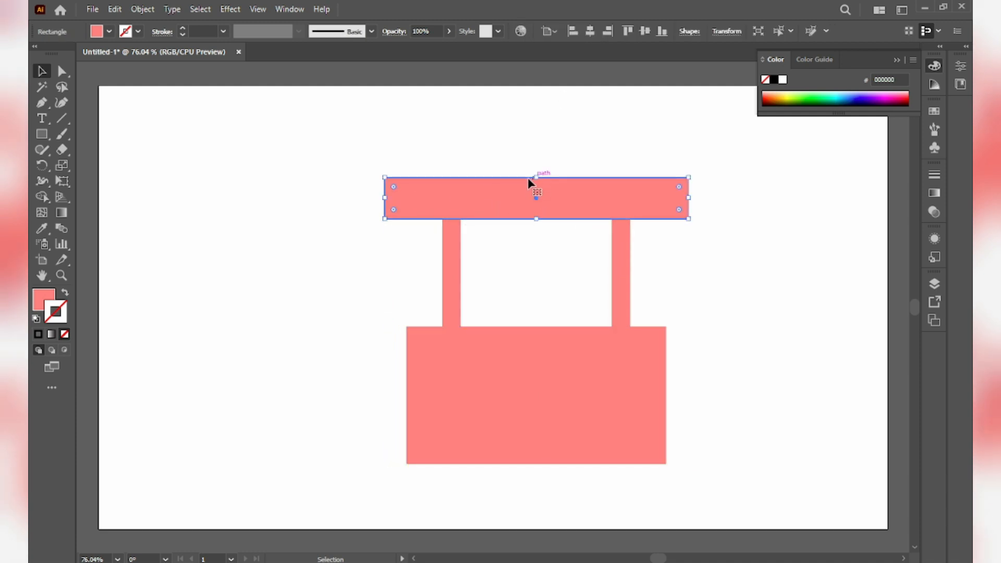
# Draw a small upright rectangle to the left of the roof bar and fully round its two bottom corners
pyautogui.click(62, 119)
pyautogui.moveTo(327, 231); pyautogui.dragTo(358, 286)
pyautogui.hotkey('ctrl', 'z')
pyautogui.click(64, 73)
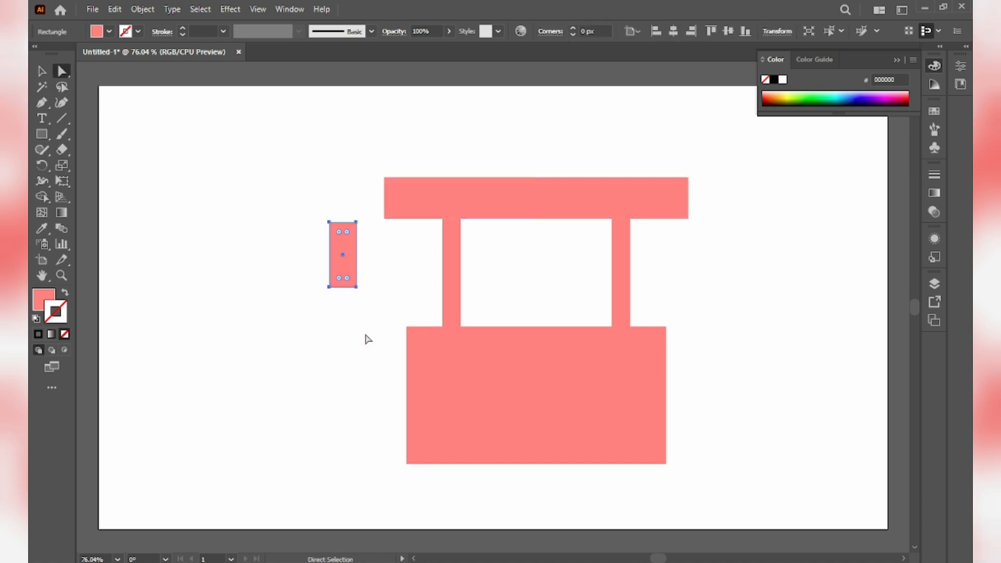
pyautogui.click(286, 312)
pyautogui.moveTo(286, 308); pyautogui.dragTo(334, 197)
pyautogui.press('v')
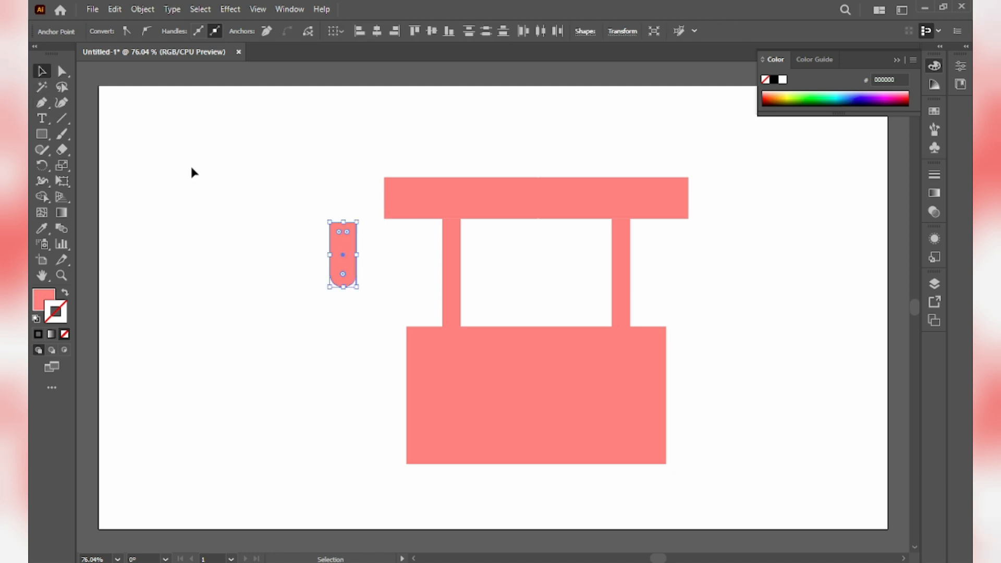
# Place the rounded strip at the roof bar's left end and repeat copies side by side to make a row of twelve
pyautogui.moveTo(342, 244); pyautogui.dragTo(422, 197)
pyautogui.hotkey('ctrl', 'd')
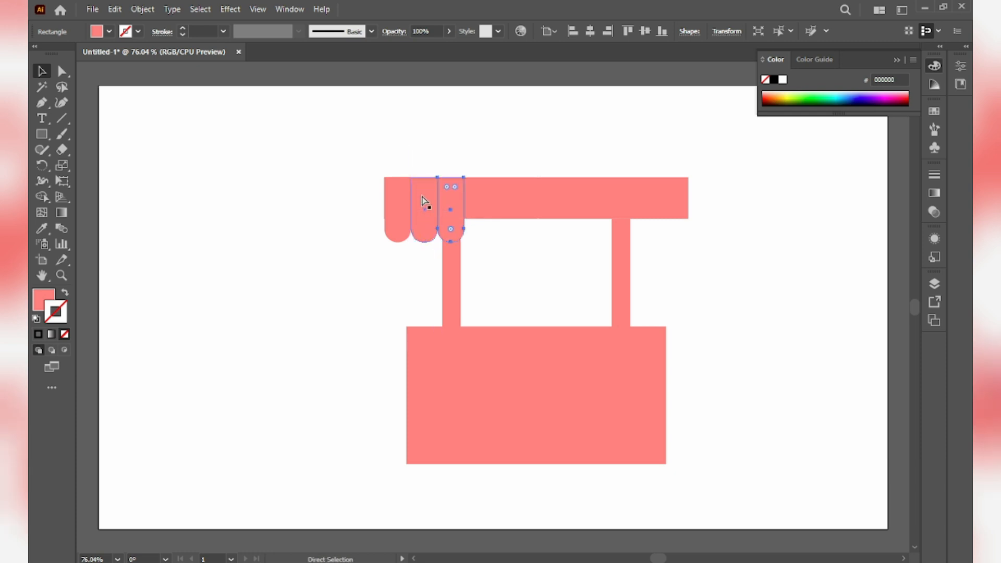
pyautogui.hotkey('ctrl', 'd')
pyautogui.hotkey('ctrl', 'd')
pyautogui.hotkey('ctrl', 'd')
pyautogui.hotkey('ctrl', 'd')
pyautogui.hotkey('ctrl', 'd')
pyautogui.hotkey('ctrl', 'd')
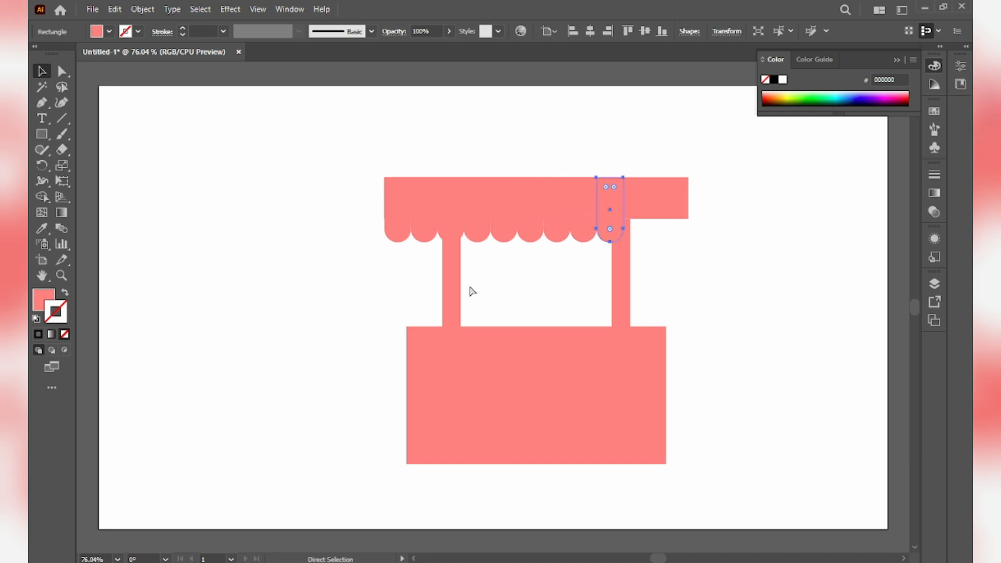
pyautogui.hotkey('ctrl', 'd')
pyautogui.hotkey('ctrl', 'd')
pyautogui.hotkey('ctrl', 'd')
pyautogui.press('v')
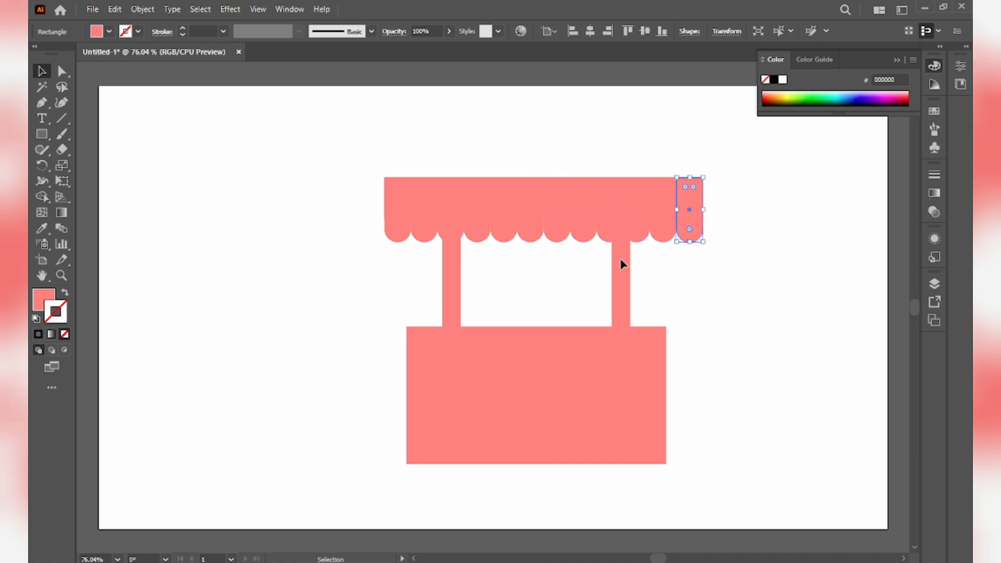
pyautogui.click(737, 251)
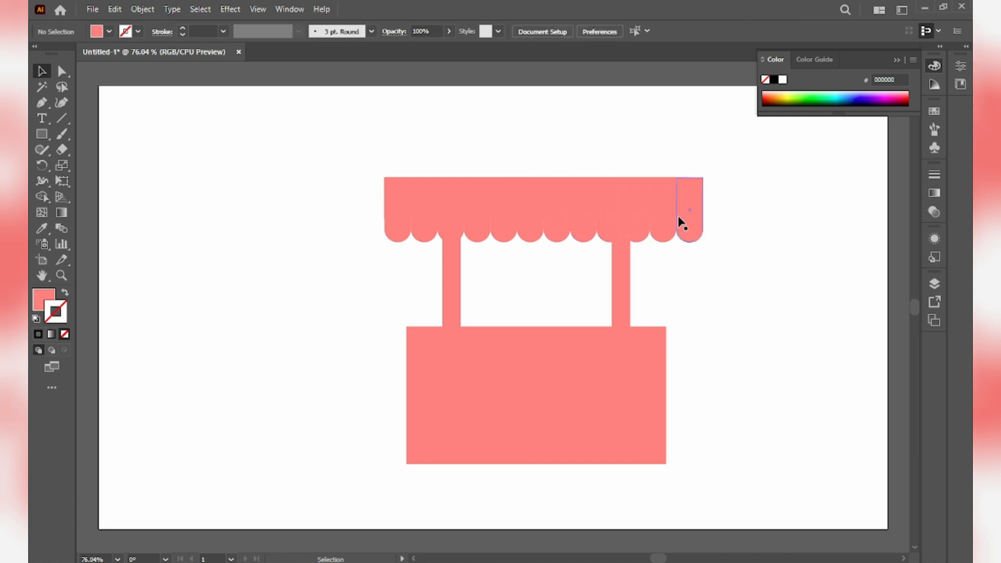
# Move the roof bar up clear of the row of rounded strips
pyautogui.moveTo(372, 160); pyautogui.dragTo(728, 200)
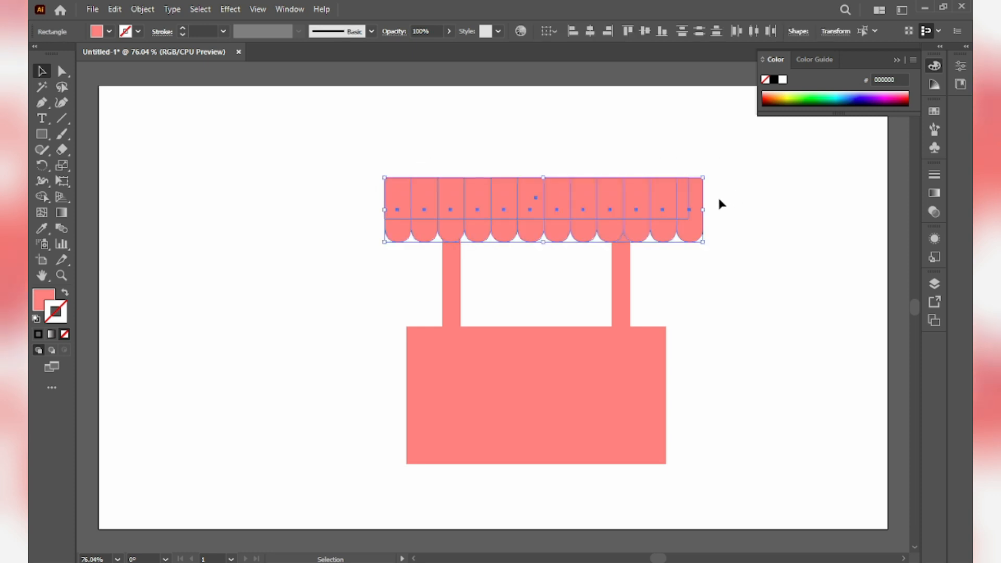
pyautogui.hotkey('ctrl', 'shift', 'a')
pyautogui.click(528, 201)
pyautogui.moveTo(533, 189); pyautogui.dragTo(527, 136)
pyautogui.moveTo(533, 229); pyautogui.dragTo(527, 214)
# Group the rounded strips and centre them horizontally with the roof bar, posts and base
pyautogui.moveTo(358, 215); pyautogui.dragTo(774, 208)
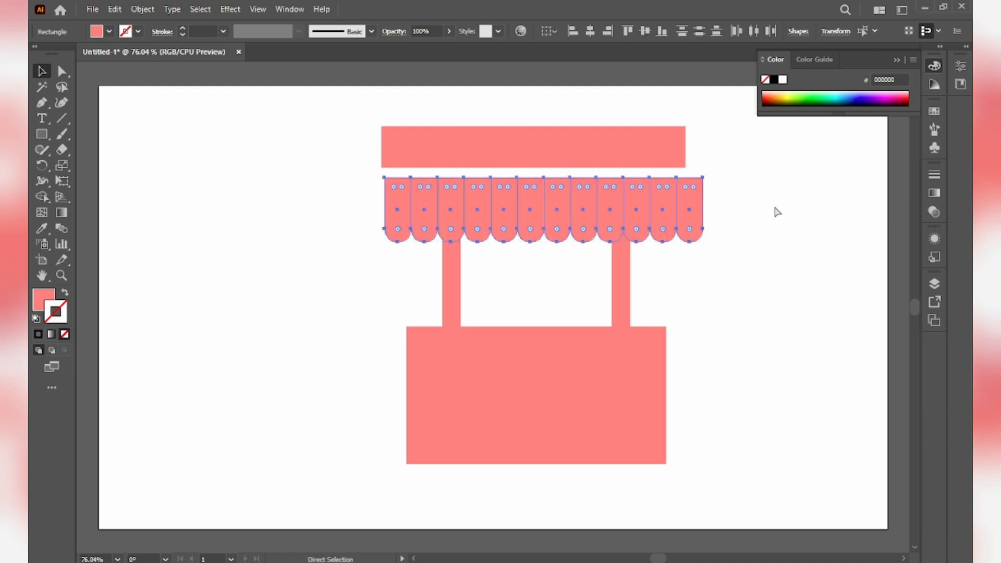
pyautogui.click(762, 220)
pyautogui.moveTo(363, 190); pyautogui.dragTo(623, 127)
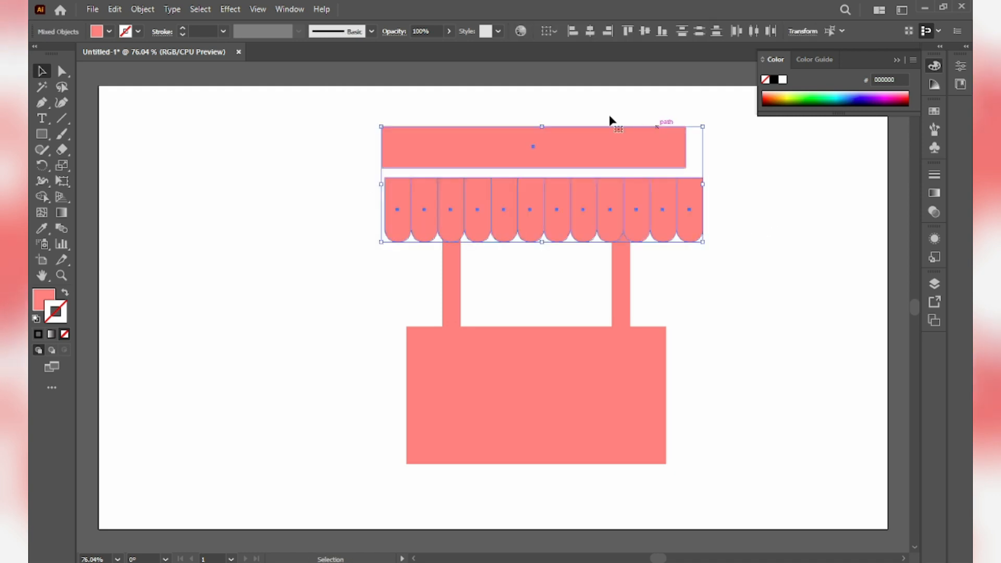
pyautogui.click(590, 30)
pyautogui.moveTo(307, 153); pyautogui.dragTo(829, 453)
pyautogui.click(588, 33)
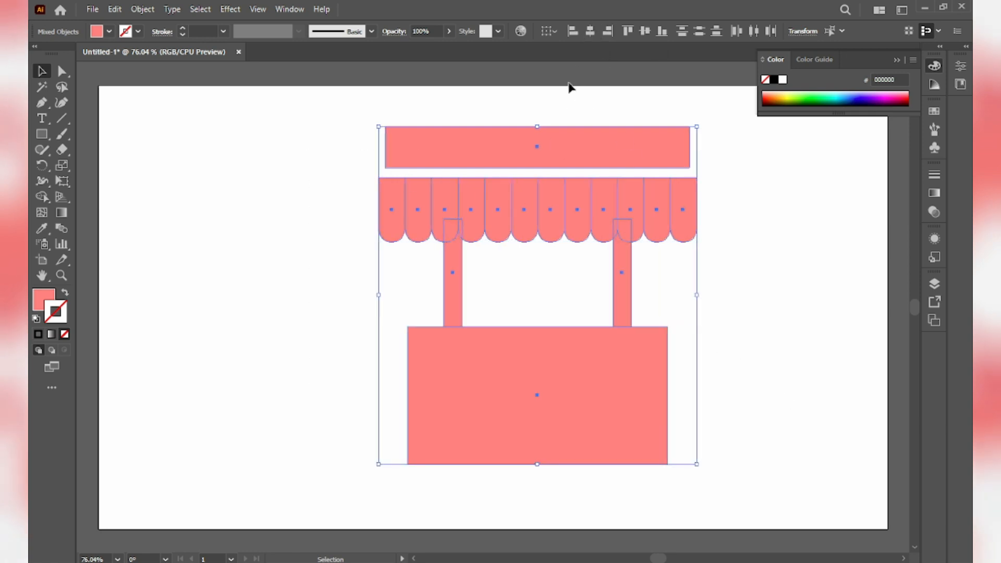
# Lower the roof bar onto the top of the rounded strips and widen it symmetrically to match their full width
pyautogui.click(795, 168)
pyautogui.moveTo(510, 148); pyautogui.dragTo(509, 156)
pyautogui.moveTo(690, 159); pyautogui.dragTo(697, 159)
pyautogui.click(749, 202)
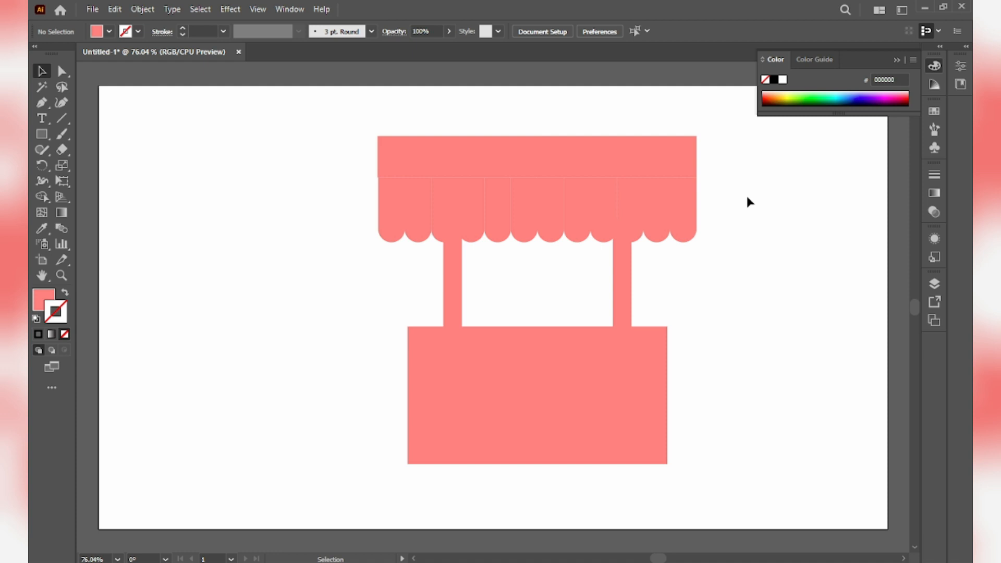
pyautogui.moveTo(304, 98); pyautogui.dragTo(748, 222)
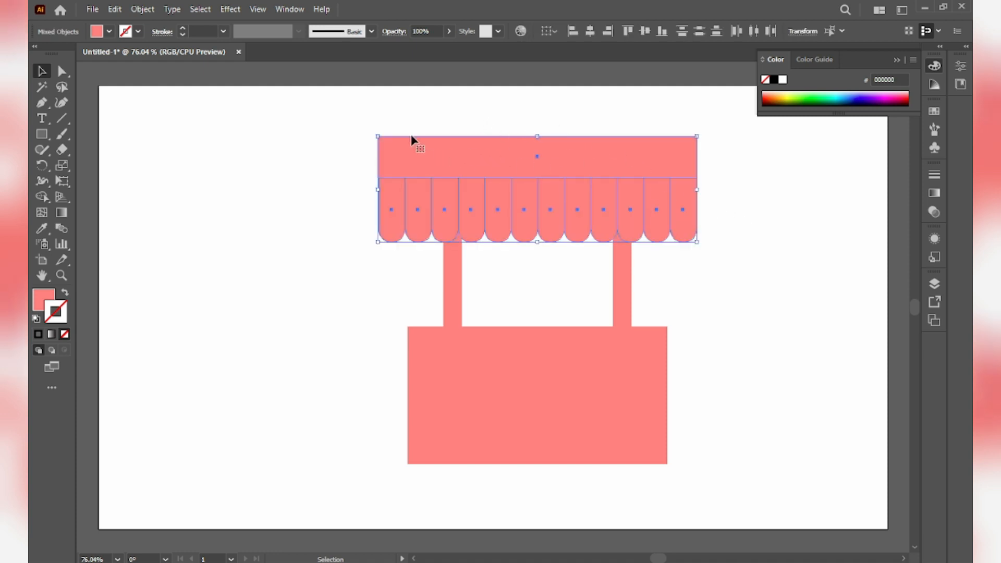
pyautogui.click(346, 110)
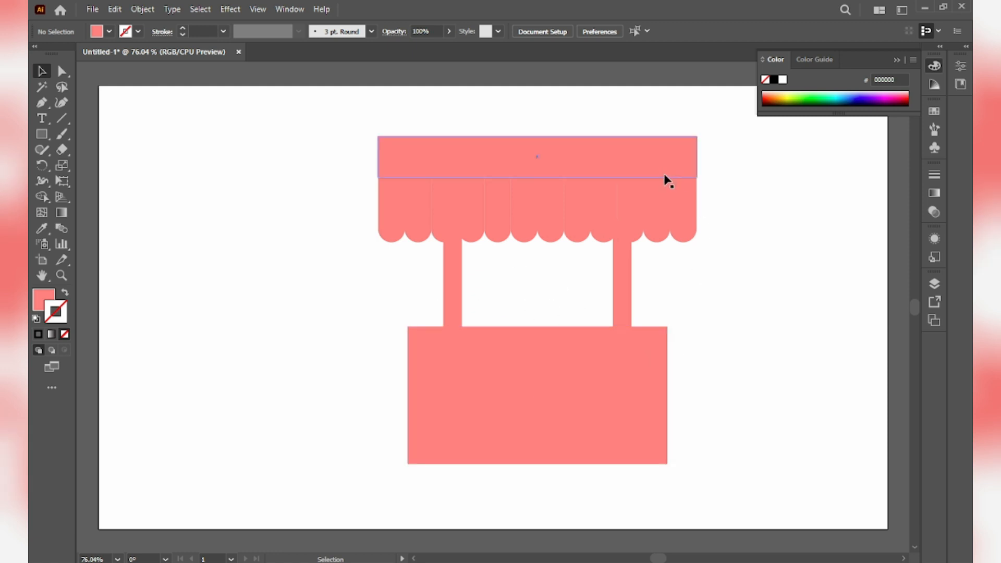
# Draw an open Pen path from the roof bar's lower-left corner: a short straight run outward, ending in an arched curve
pyautogui.click(42, 104)
pyautogui.click(378, 137)
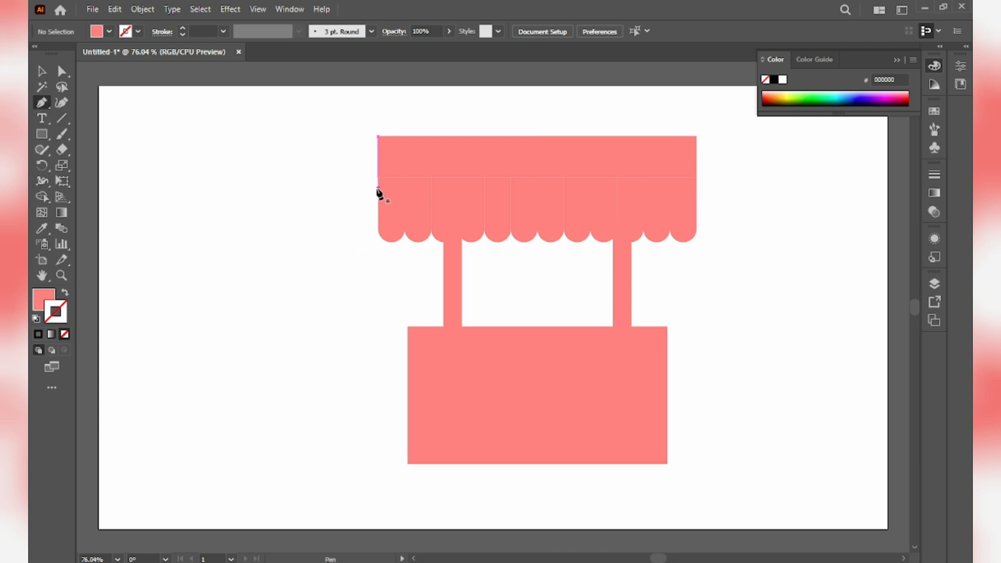
pyautogui.click(378, 179)
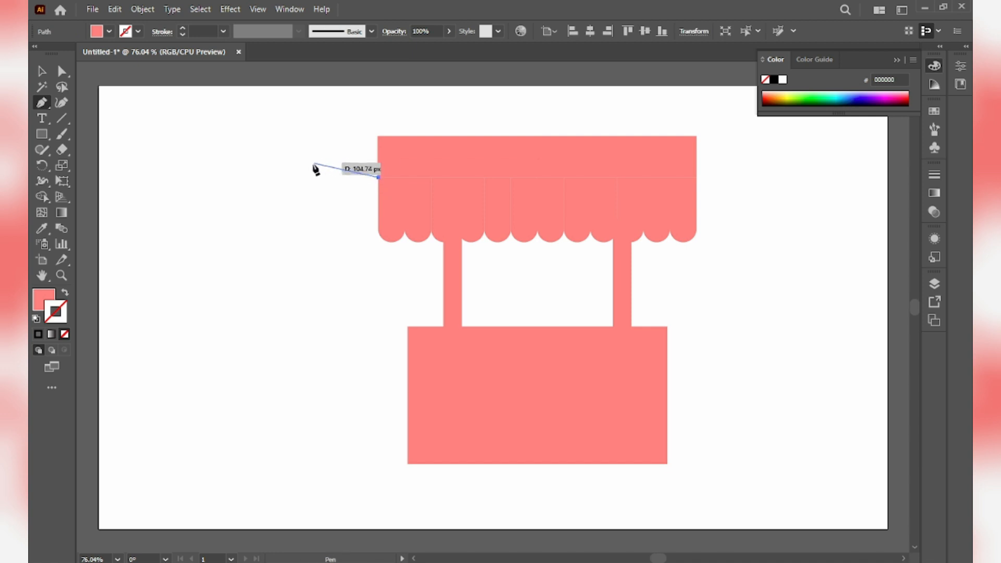
pyautogui.moveTo(315, 178); pyautogui.dragTo(309, 238)
pyautogui.hotkey('ctrl', 'z')
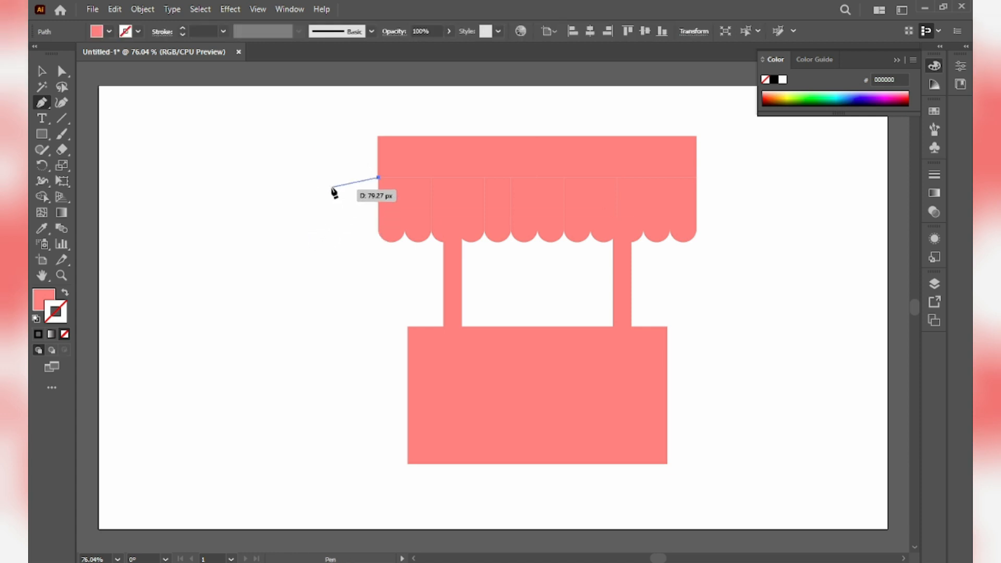
pyautogui.moveTo(357, 179); pyautogui.dragTo(282, 224)
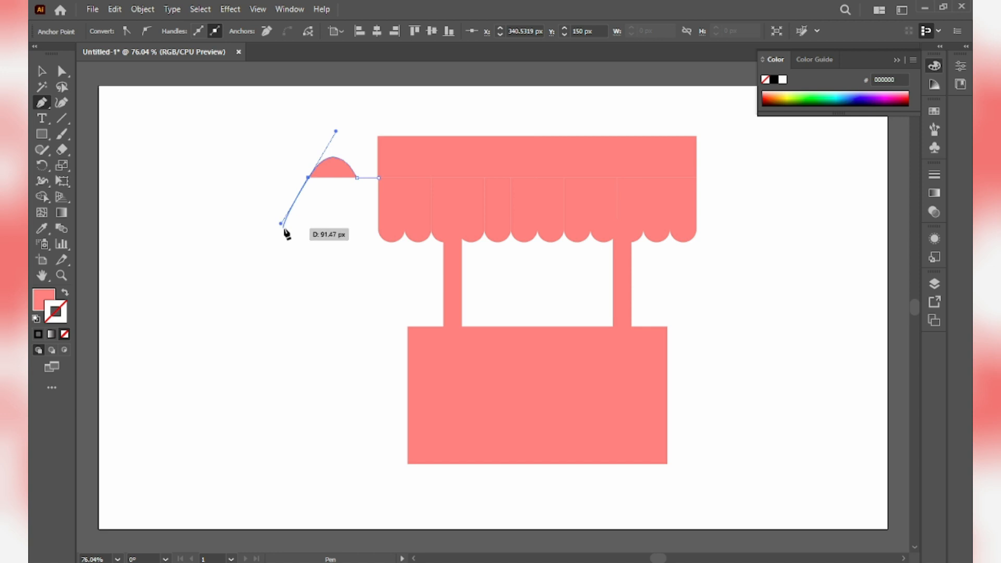
pyautogui.press('Escape')
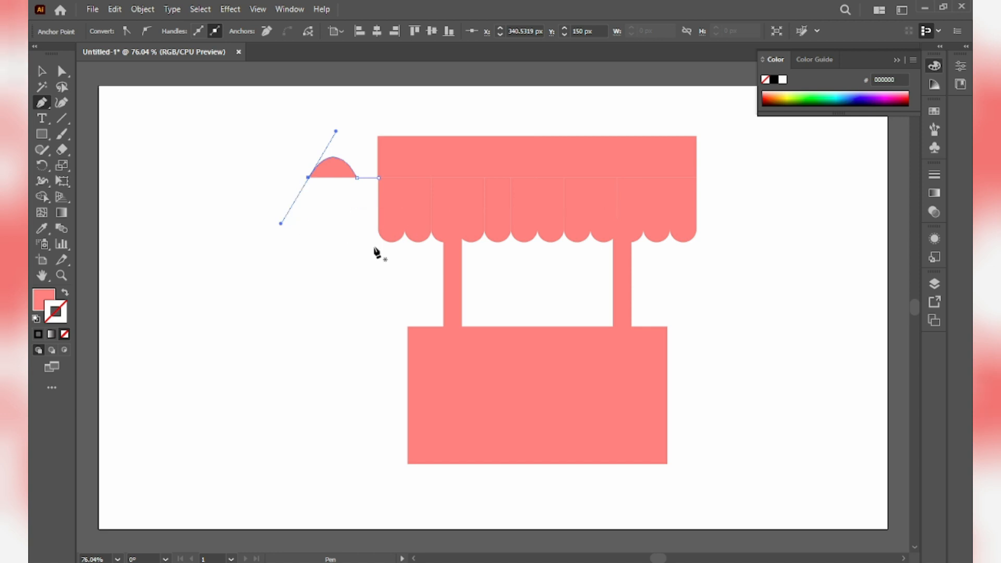
# Turn the arched path into a pink outline without fill and set its stroke weight to 3 pt
pyautogui.click(64, 295)
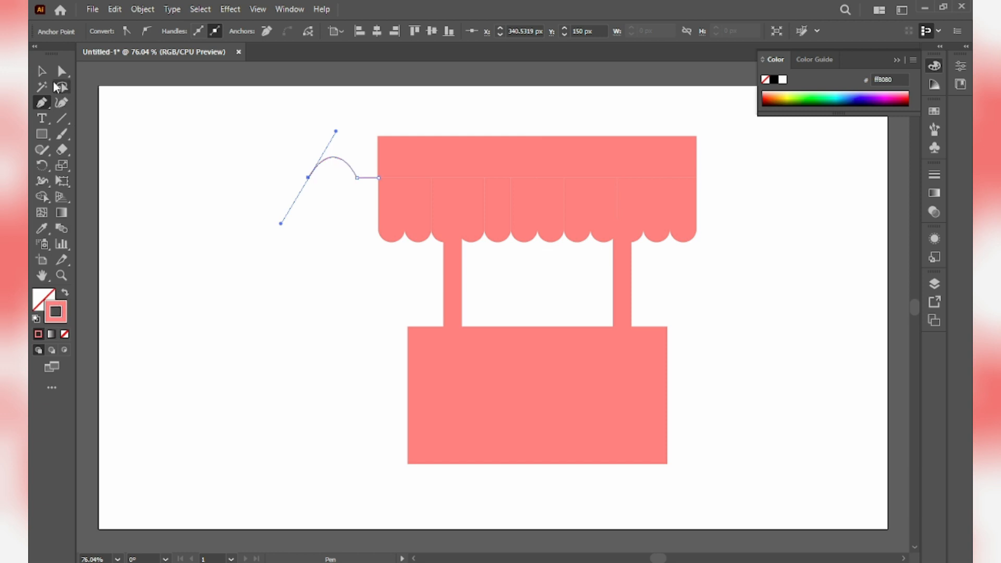
pyautogui.click(42, 71)
pyautogui.click(273, 251)
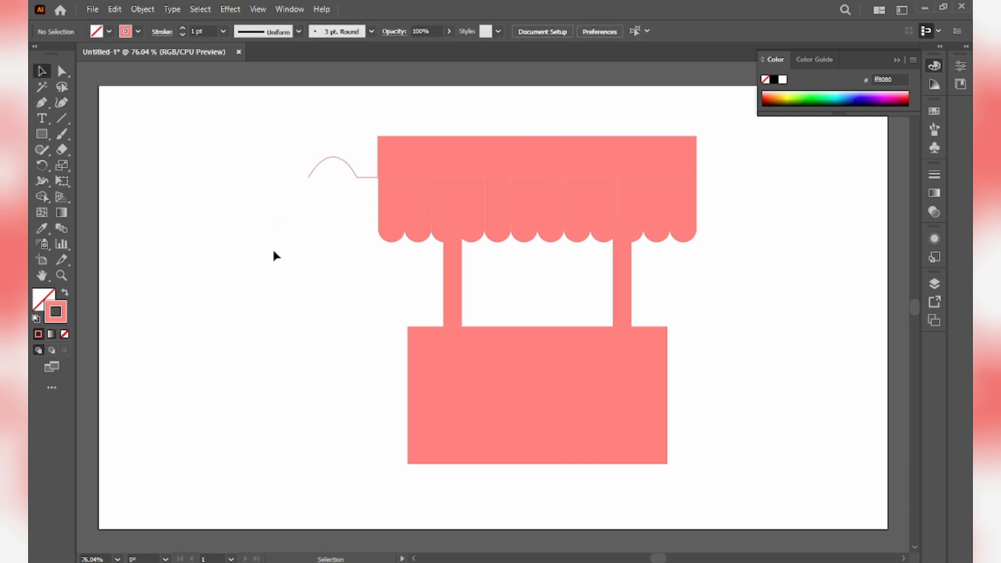
pyautogui.click(357, 177)
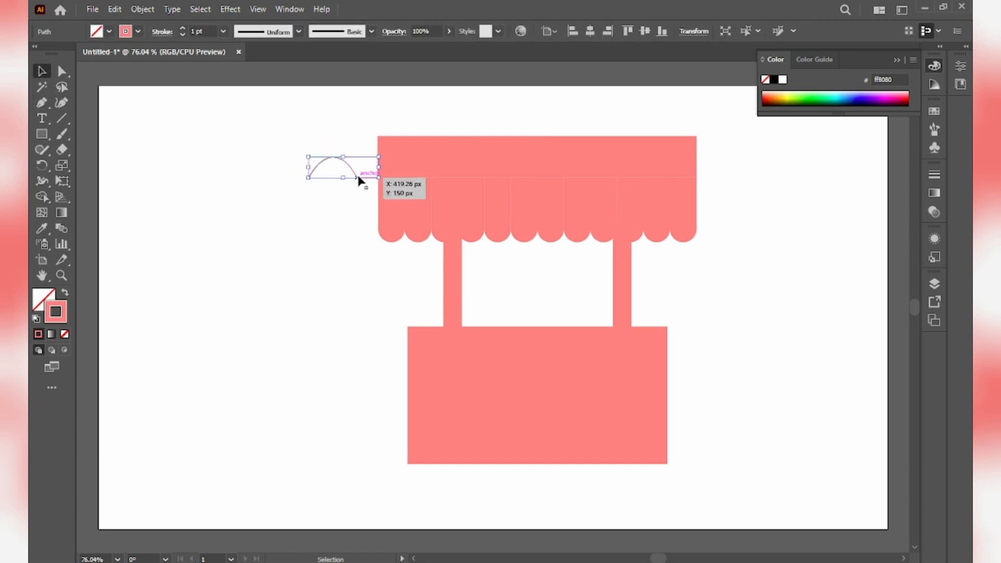
pyautogui.click(183, 28)
pyautogui.click(325, 209)
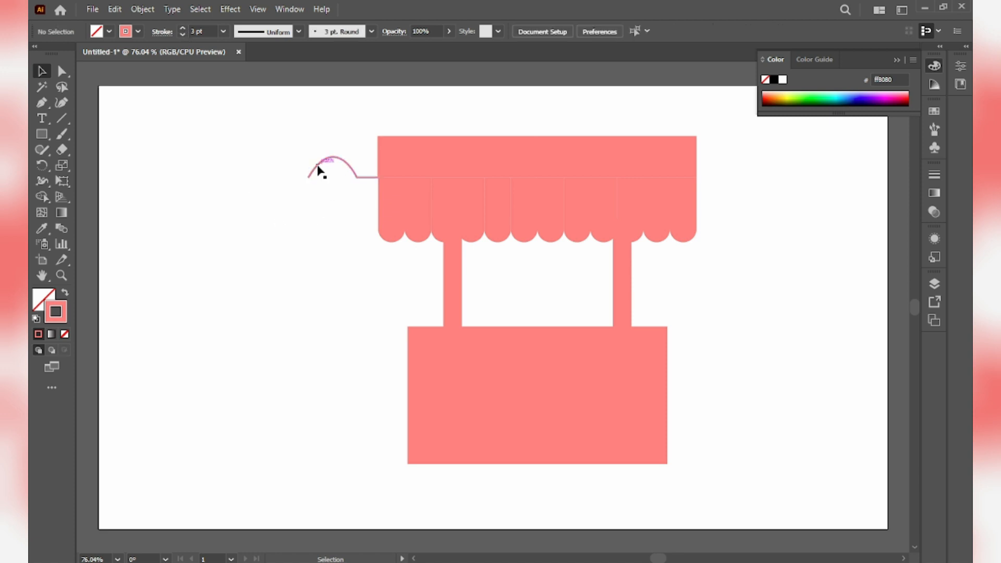
# Draw a small square below the free end of the arched arm and give it a pink fill without stroke
pyautogui.click(43, 135)
pyautogui.moveTo(256, 197); pyautogui.dragTo(292, 233)
pyautogui.moveTo(306, 244); pyautogui.dragTo(298, 238)
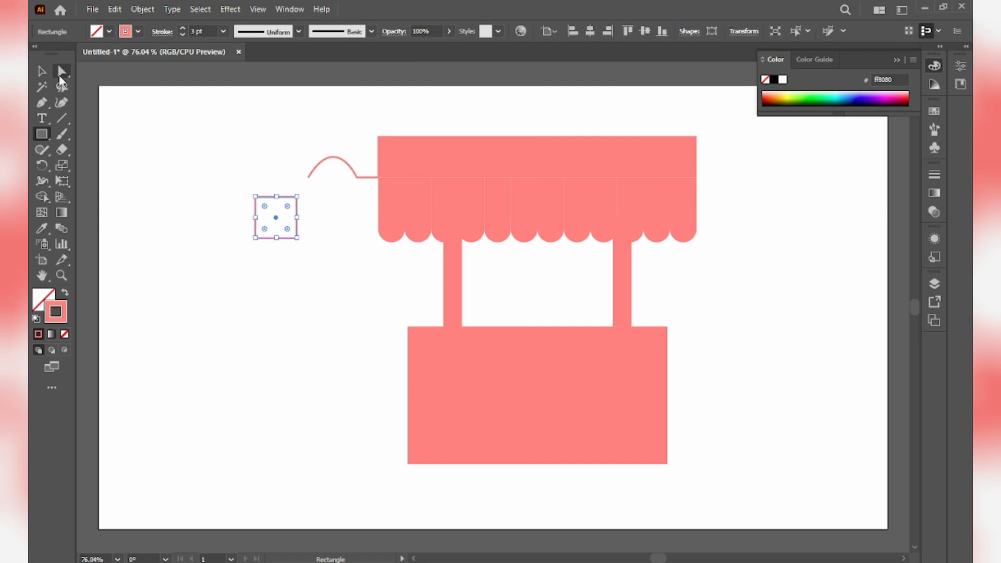
pyautogui.click(68, 294)
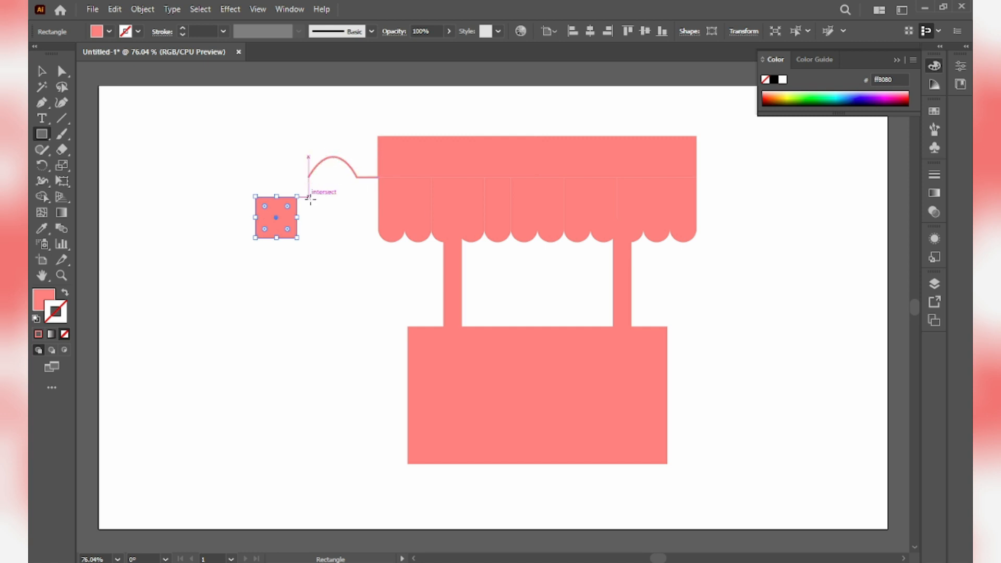
pyautogui.click(45, 77)
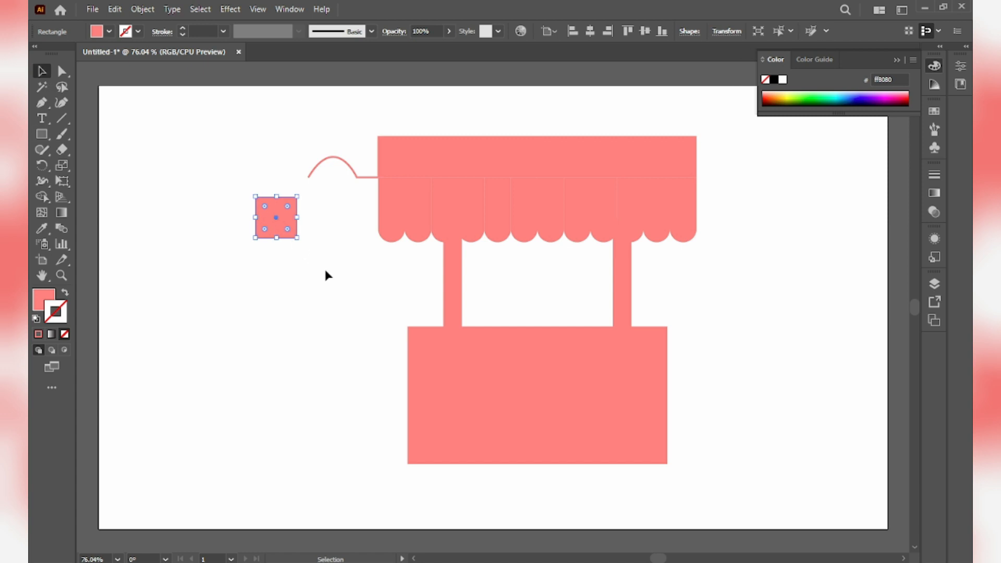
pyautogui.click(309, 253)
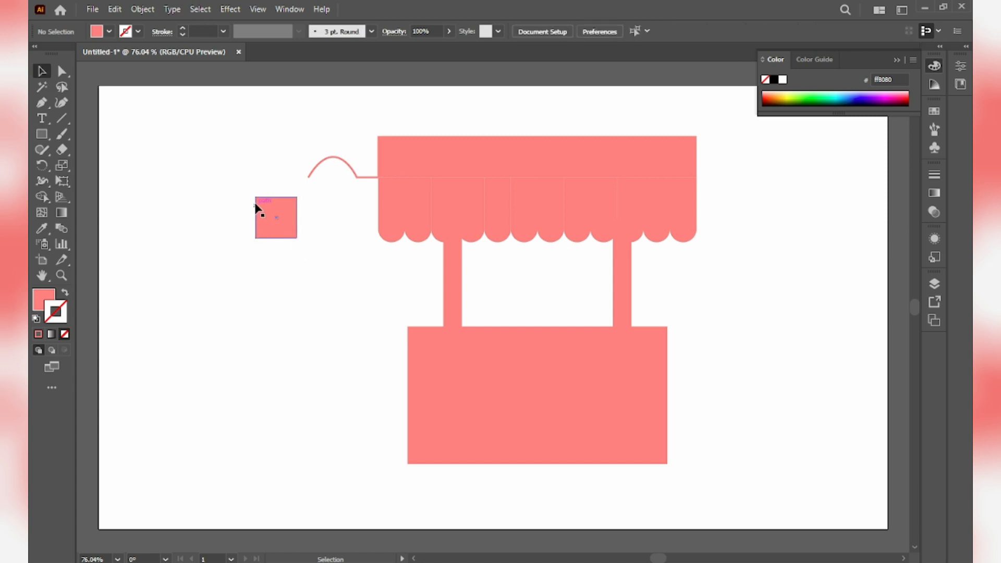
# Round the small square's two top corners into a dome and move it so its top centre meets the arm's free end
pyautogui.click(62, 70)
pyautogui.moveTo(254, 192); pyautogui.dragTo(264, 286)
pyautogui.click(264, 286)
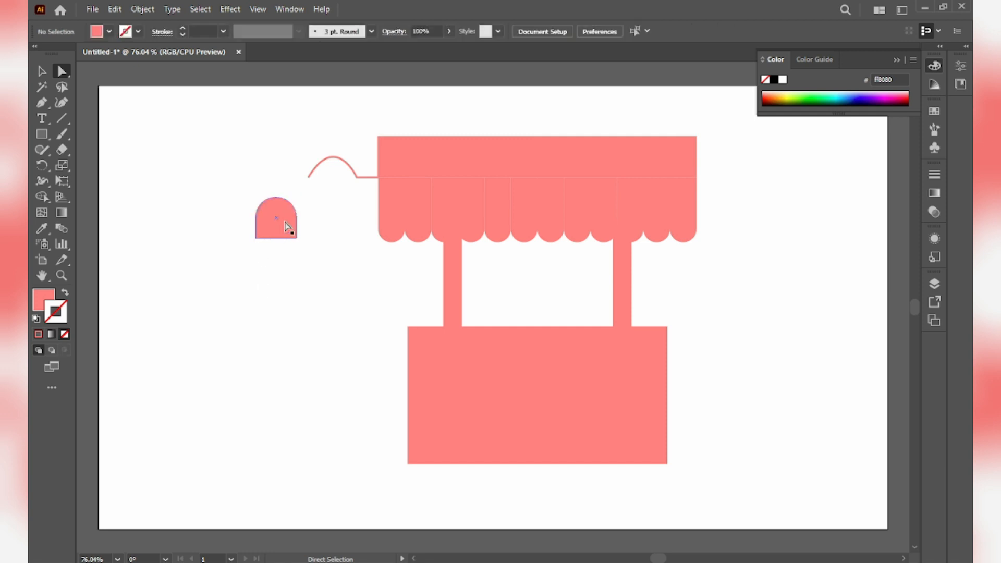
pyautogui.moveTo(292, 219); pyautogui.dragTo(325, 198)
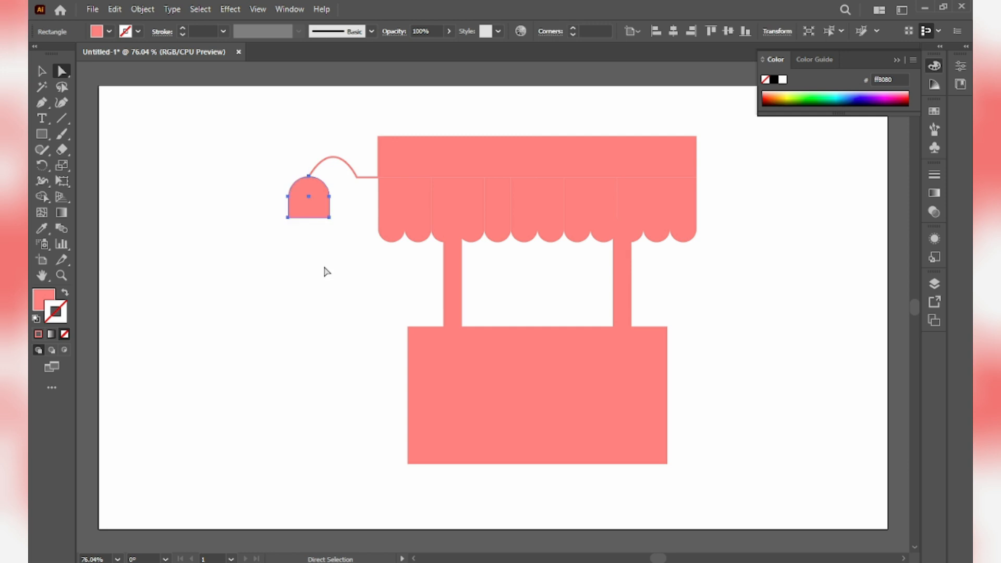
pyautogui.click(311, 212)
pyautogui.click(292, 230)
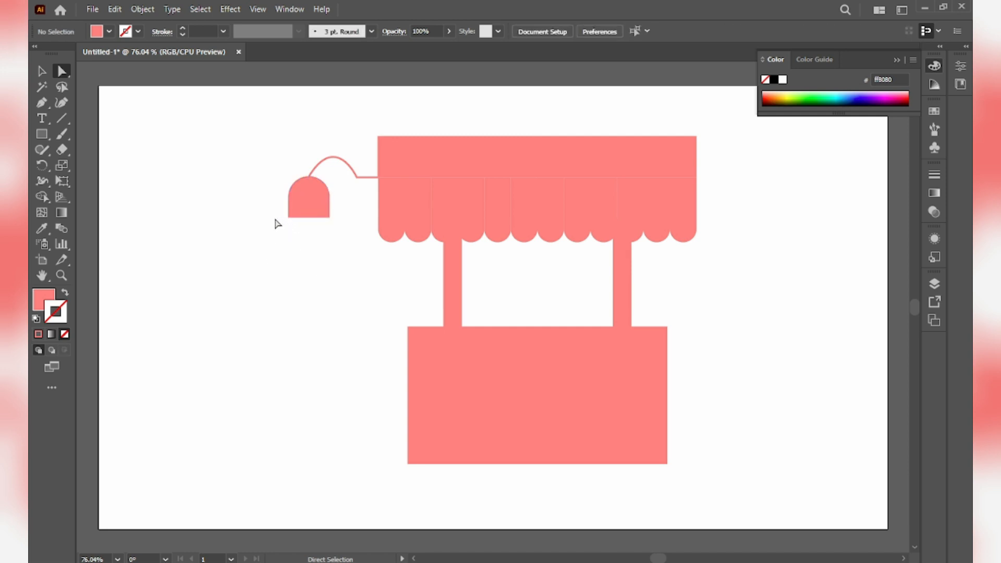
# Flare the dome into a lampshade by nudging its bottom corners and side points outward on both sides
pyautogui.moveTo(270, 206); pyautogui.dragTo(298, 225)
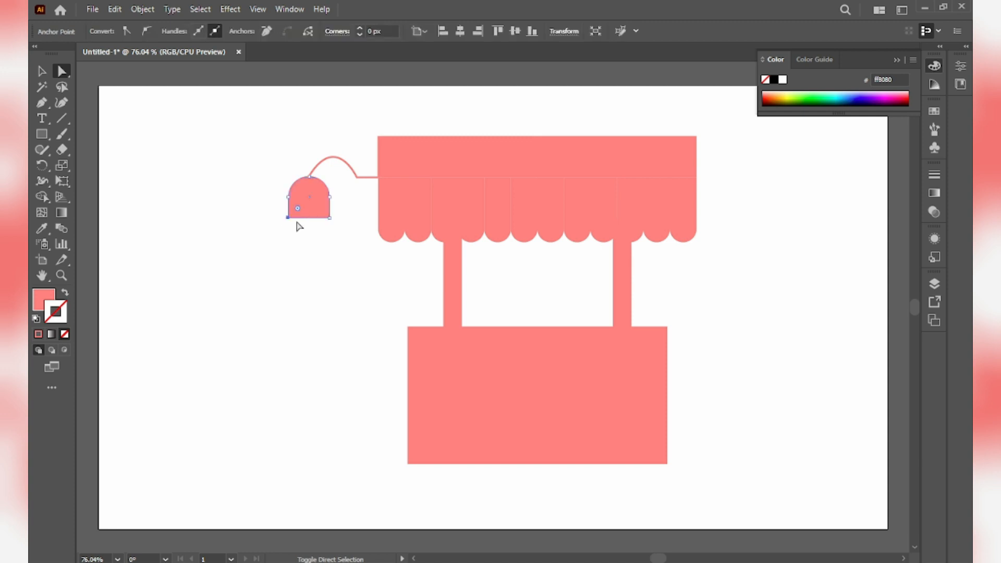
pyautogui.hotkey('shift', 'Left')
pyautogui.click(289, 198)
pyautogui.hotkey('shift', 'Left')
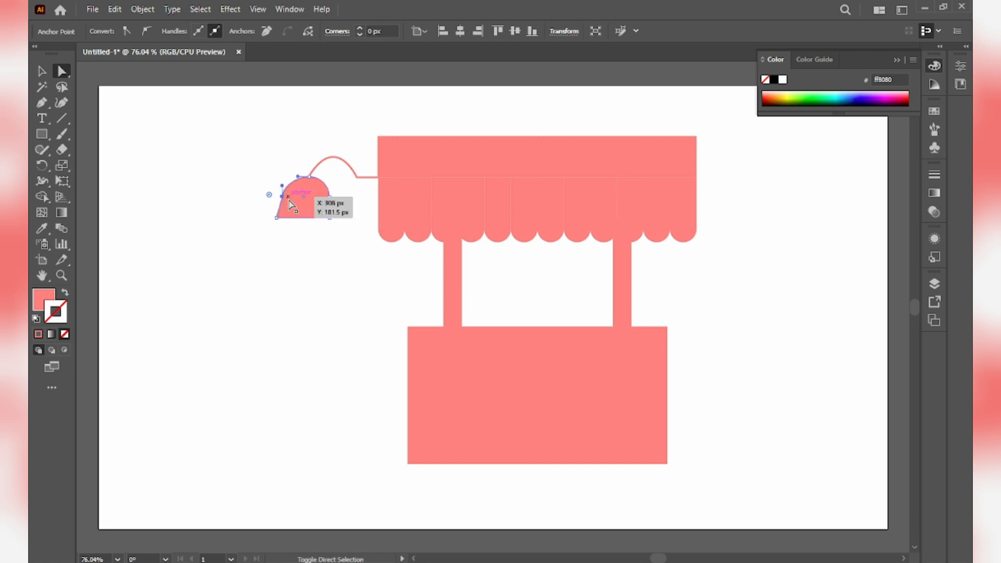
pyautogui.moveTo(342, 211); pyautogui.dragTo(321, 230)
pyautogui.hotkey('shift', 'Right')
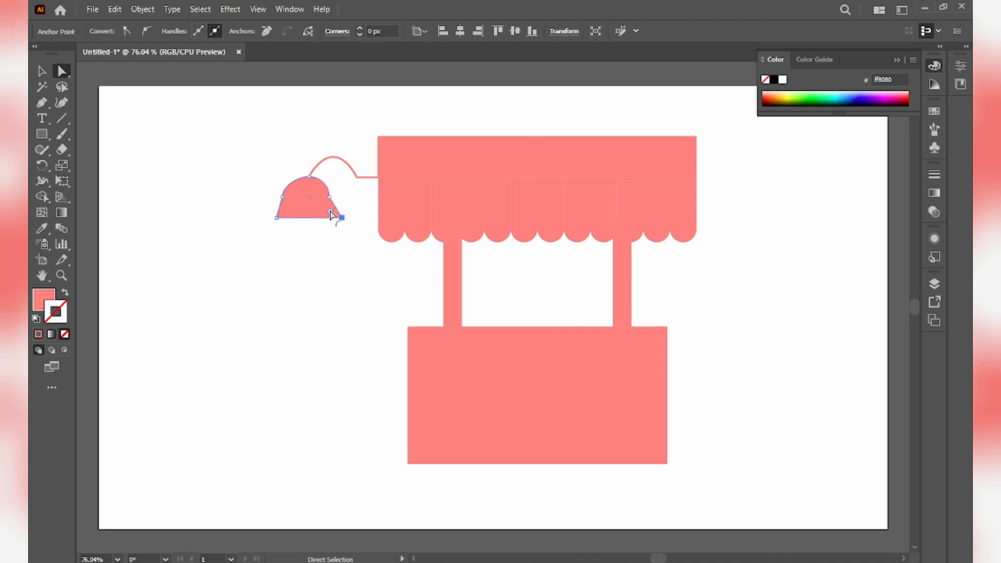
pyautogui.click(329, 200)
pyautogui.hotkey('shift', 'Right')
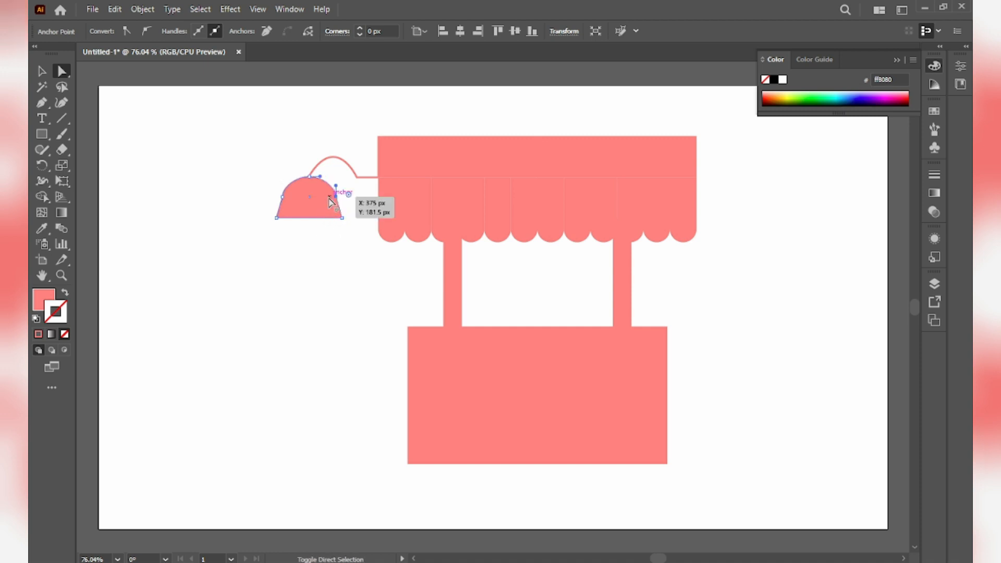
pyautogui.click(302, 297)
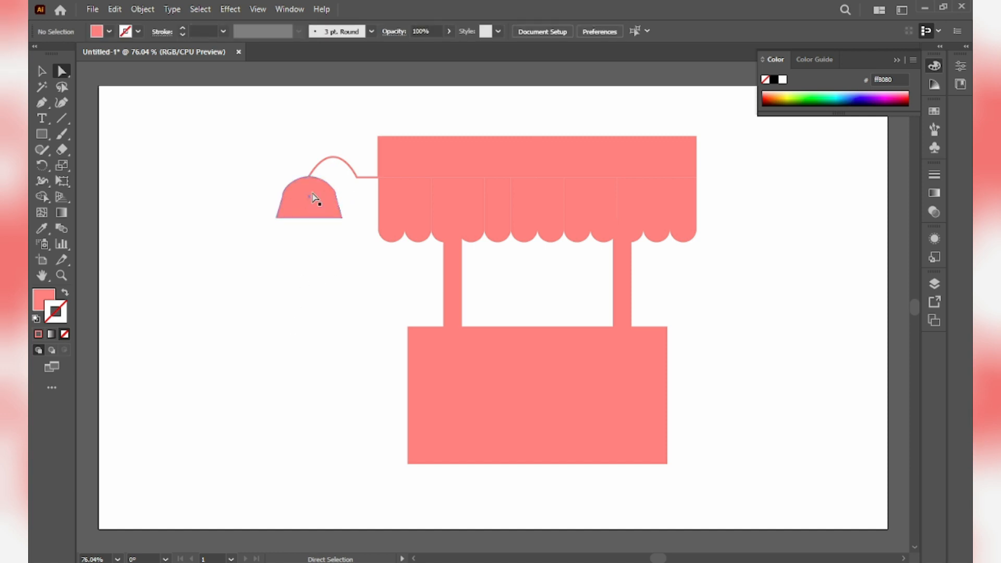
# Scale the lampshade down slightly and keep its top centre at the end of the arched arm
pyautogui.click(316, 212)
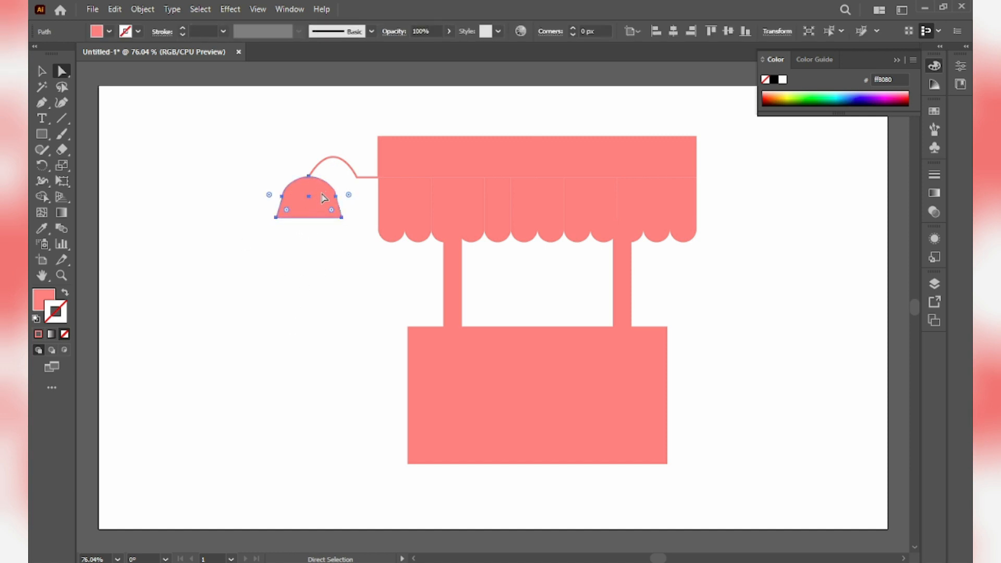
pyautogui.press('v')
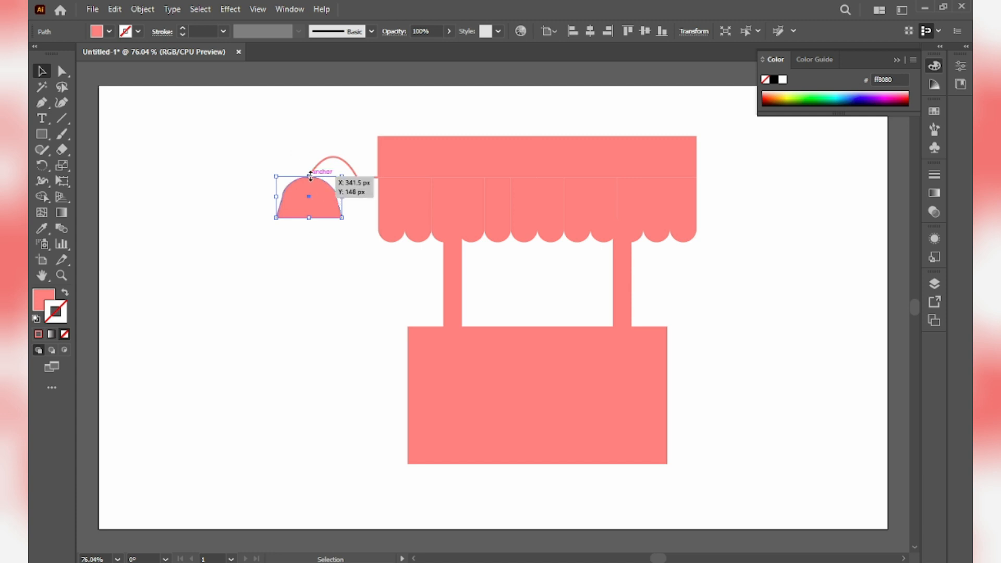
pyautogui.moveTo(311, 176); pyautogui.dragTo(320, 189)
pyautogui.hotkey('ctrl', 'shift', 'a')
pyautogui.click(325, 252)
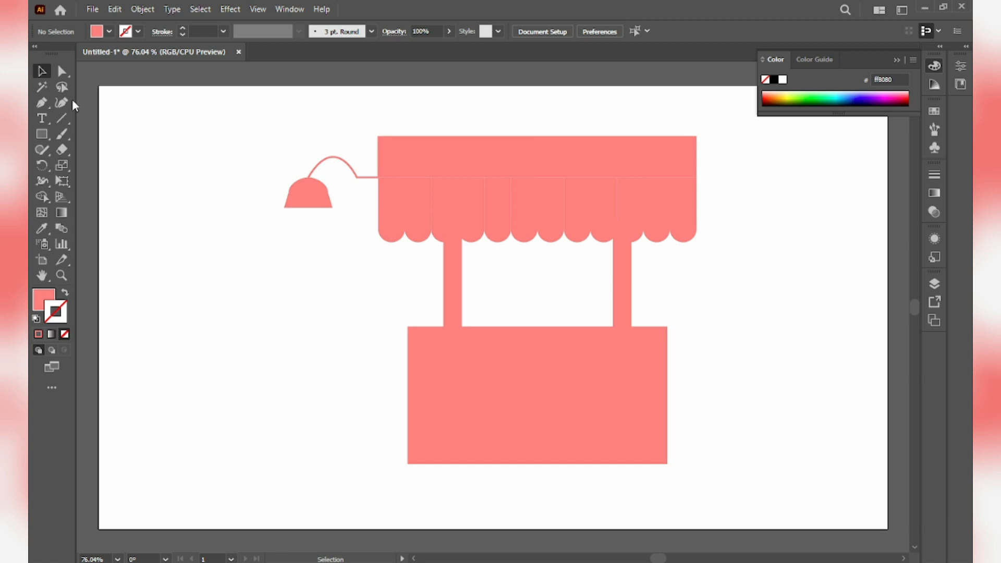
# Draw a rectangle covering the whole artboard, fill it turquoise 43fff1 and place it behind the stall and lamp
pyautogui.click(41, 134)
pyautogui.moveTo(100, 85); pyautogui.dragTo(889, 529)
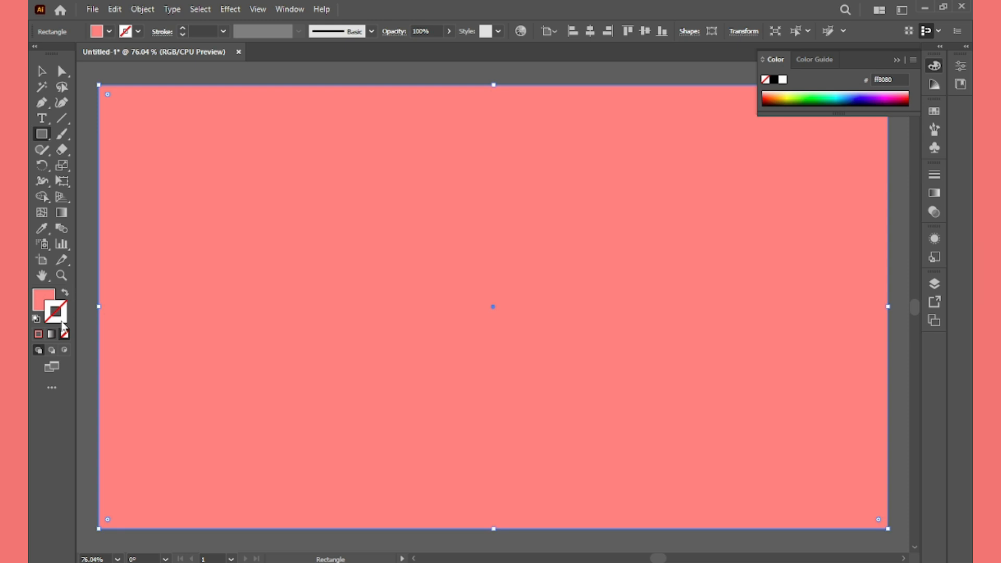
pyautogui.doubleClick(41, 301)
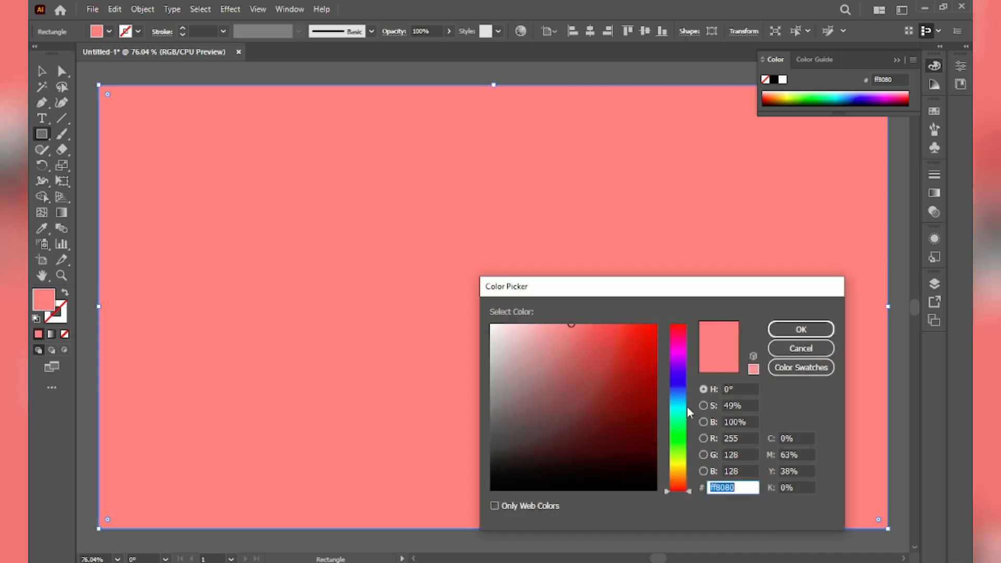
pyautogui.click(681, 410)
pyautogui.click(616, 340)
pyautogui.click(801, 329)
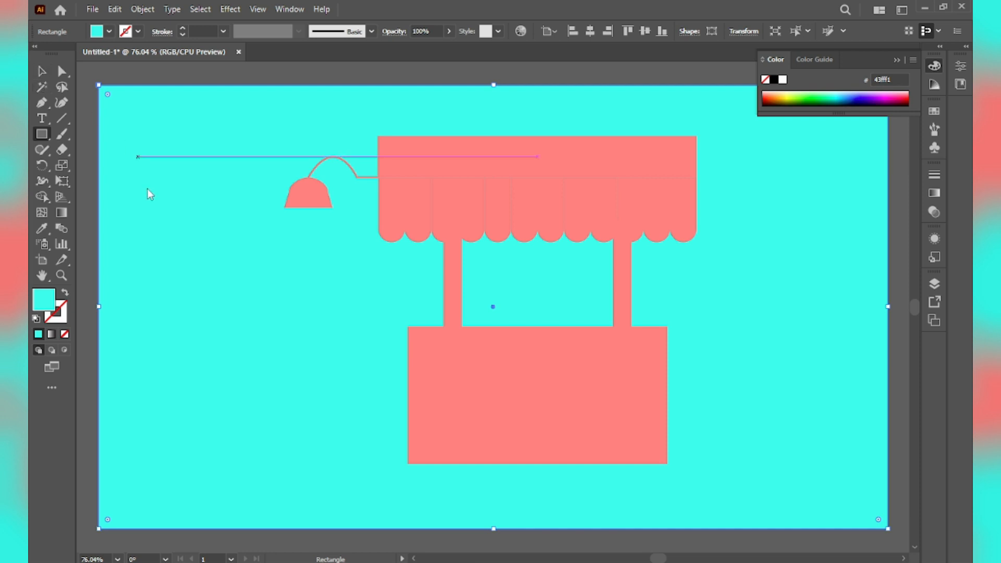
# Change the background rectangle's fill to dark teal 006359 and deselect it
pyautogui.doubleClick(45, 301)
pyautogui.moveTo(645, 387); pyautogui.dragTo(659, 425)
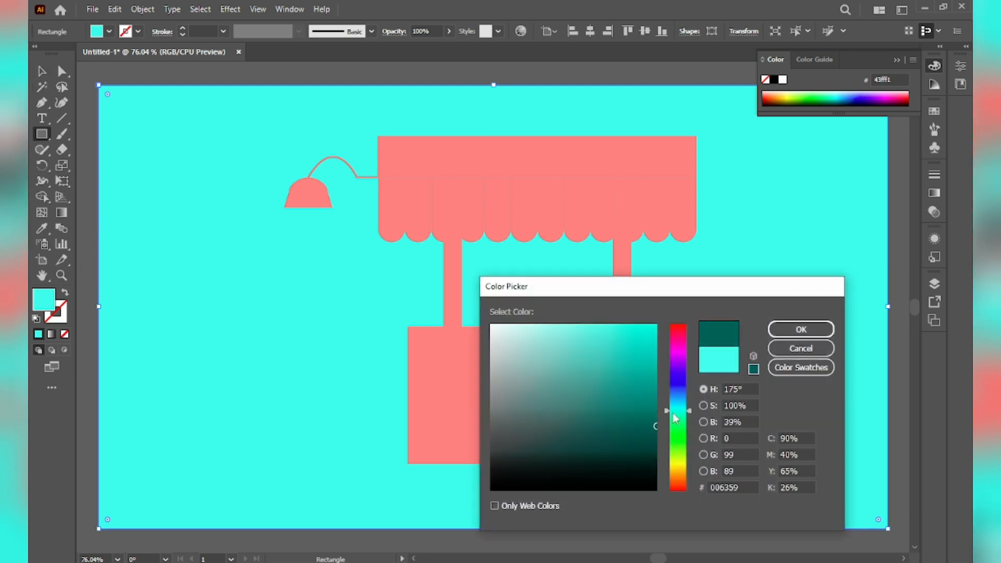
pyautogui.click(790, 327)
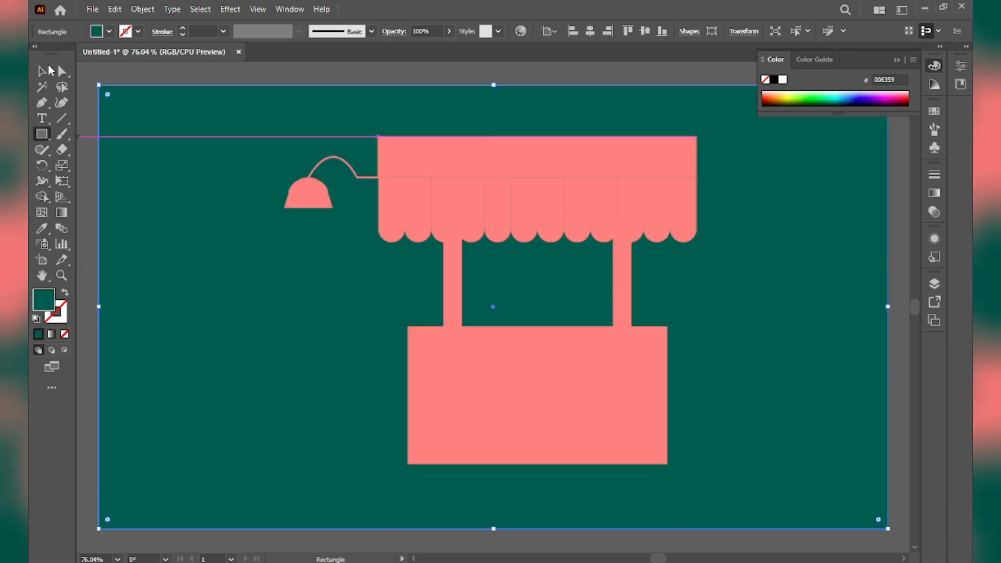
pyautogui.press('v')
pyautogui.moveTo(288, 248); pyautogui.dragTo(335, 156)
pyautogui.hotkey('ctrl', 'z')
pyautogui.hotkey('ctrl', 'shift', 'a')
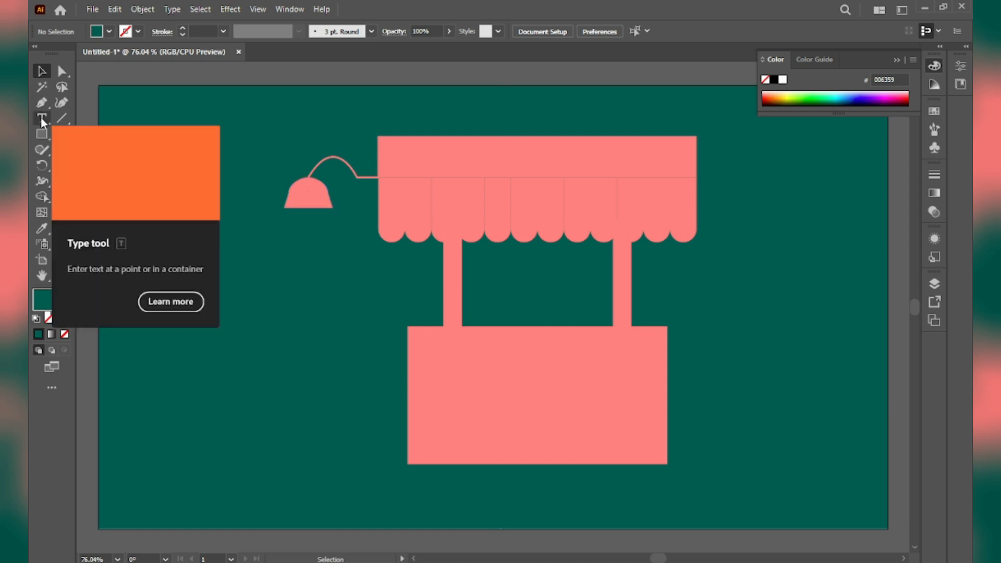
# Draw a square of about 75 px directly under the lampshade, matching its width, and fill it white ffffff
pyautogui.click(44, 136)
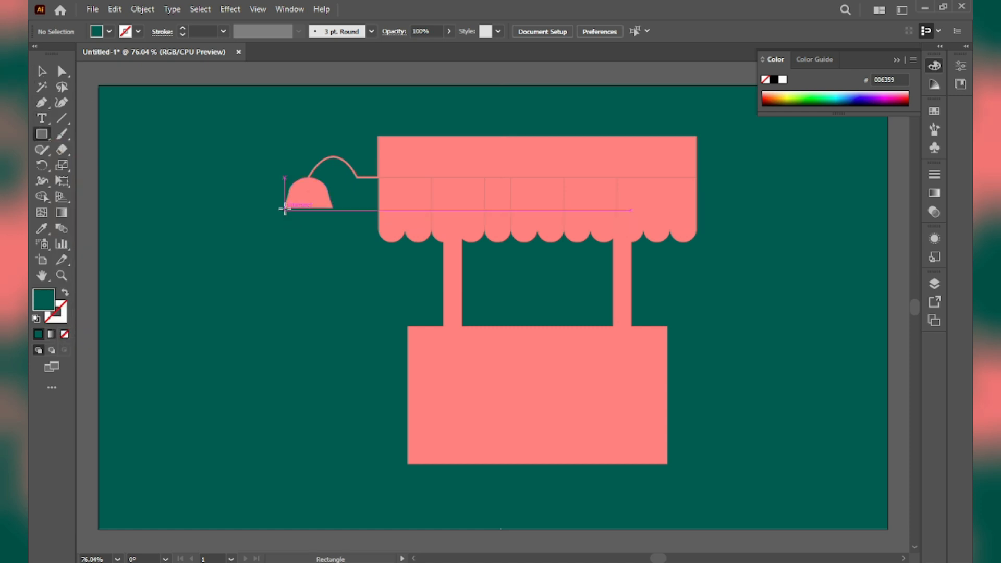
pyautogui.moveTo(282, 207); pyautogui.dragTo(331, 253)
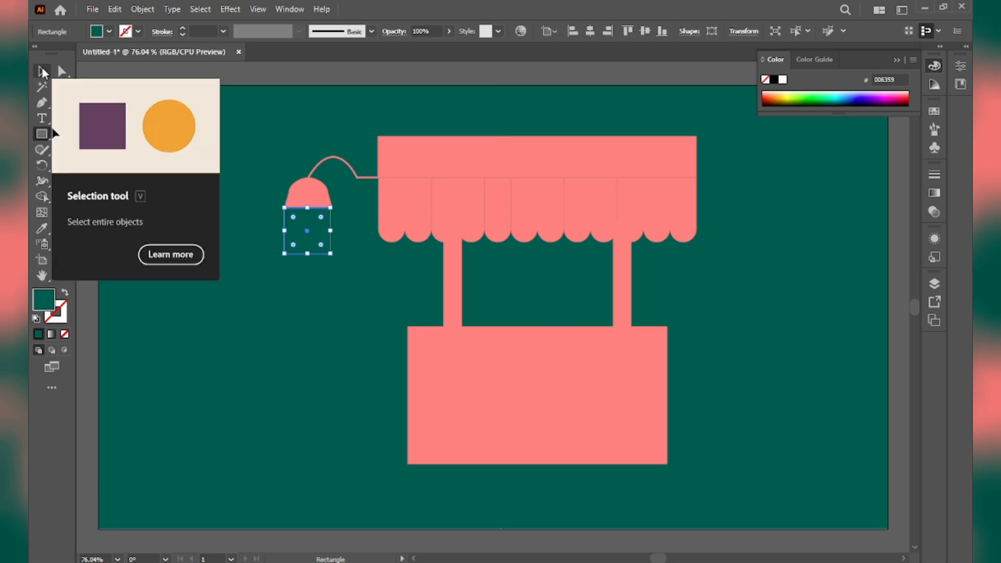
pyautogui.doubleClick(41, 305)
pyautogui.write('ffffff')
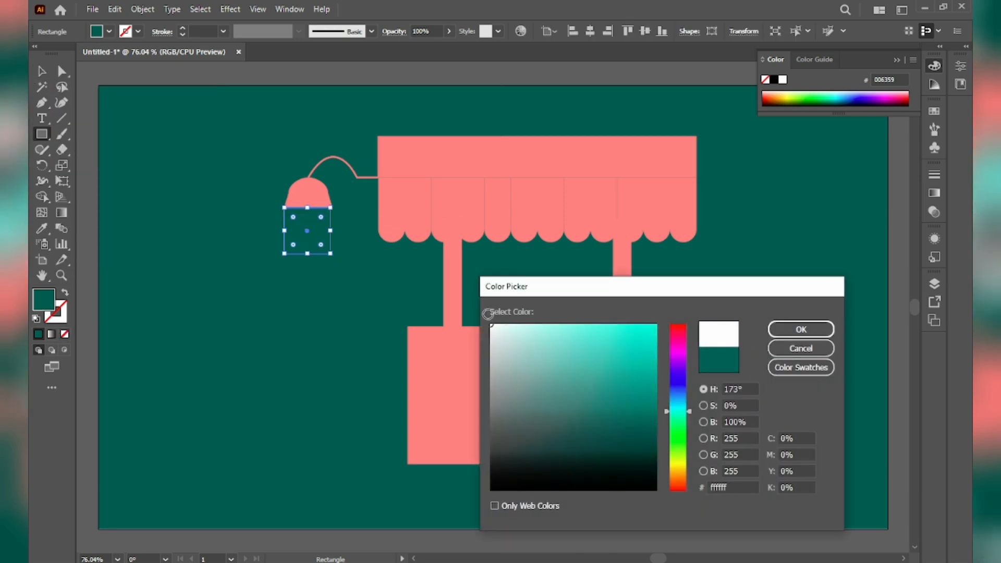
pyautogui.press('Return')
pyautogui.click(353, 308)
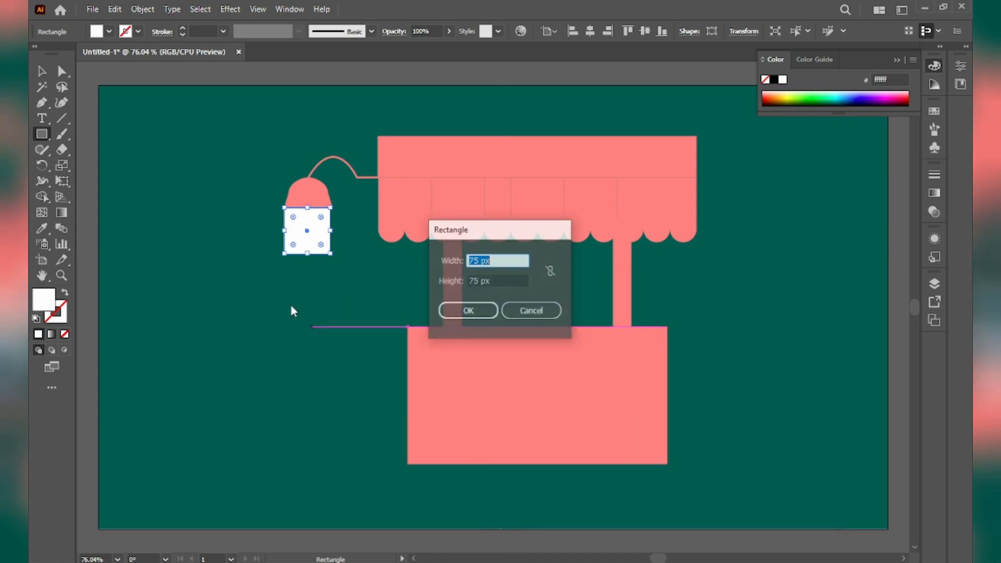
pyautogui.click(530, 311)
# Shift the white square's lower-left corner straight outward by about two-thirds of the square's width so that side slants
pyautogui.click(59, 75)
pyautogui.click(285, 332)
pyautogui.moveTo(306, 259); pyautogui.dragTo(284, 255)
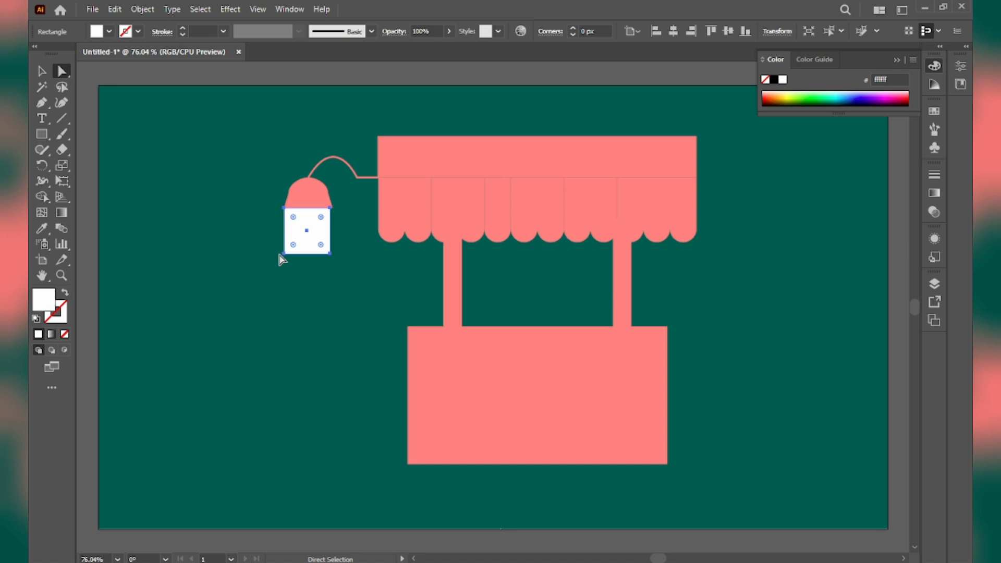
pyautogui.click(284, 254)
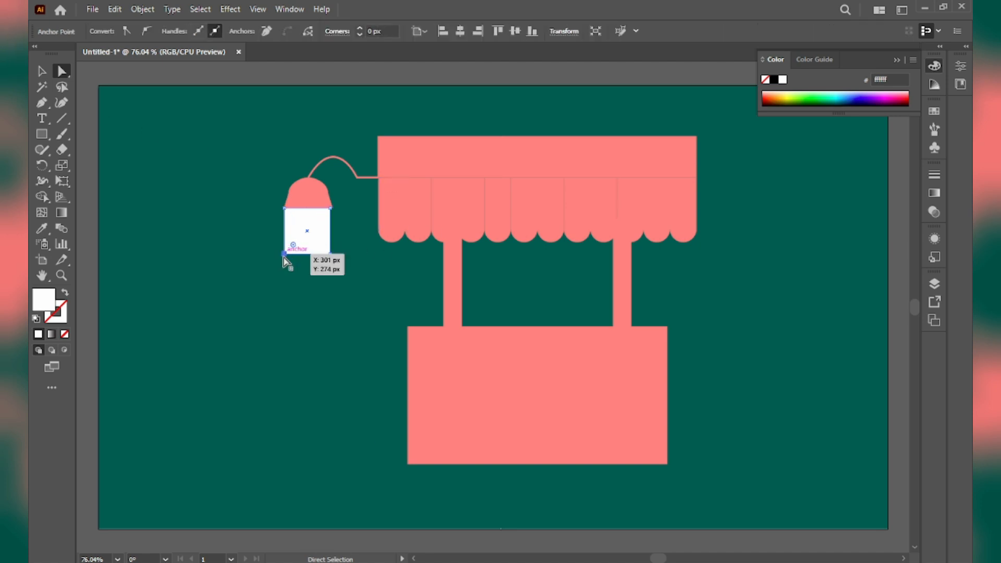
pyautogui.hotkey('shift', 'Left')
pyautogui.hotkey('shift', 'Left')
pyautogui.hotkey('shift', 'Left')
pyautogui.hotkey('shift', 'Left')
pyautogui.hotkey('shift', 'Left')
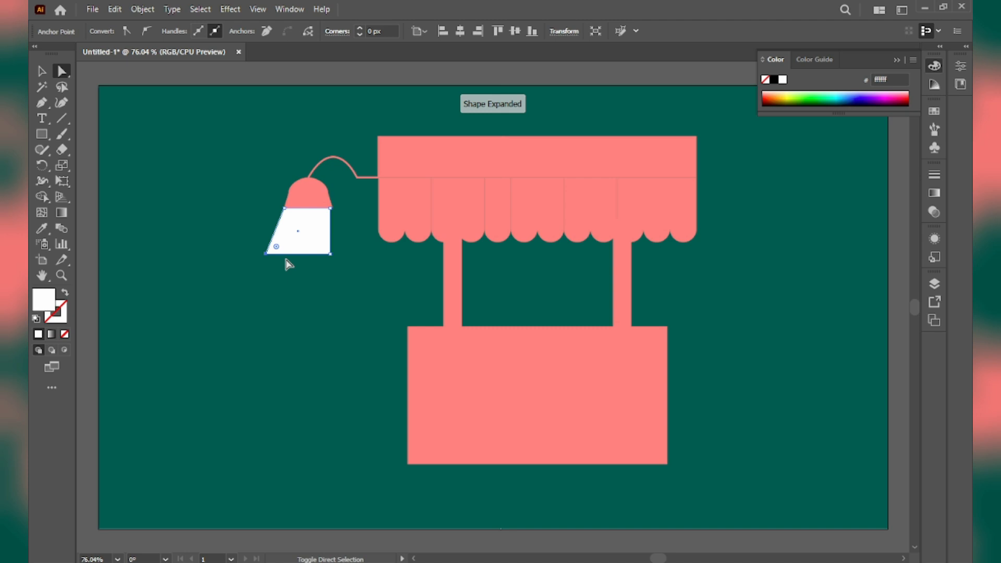
pyautogui.hotkey('shift', 'Left')
pyautogui.hotkey('shift', 'Left')
pyautogui.hotkey('shift', 'Left')
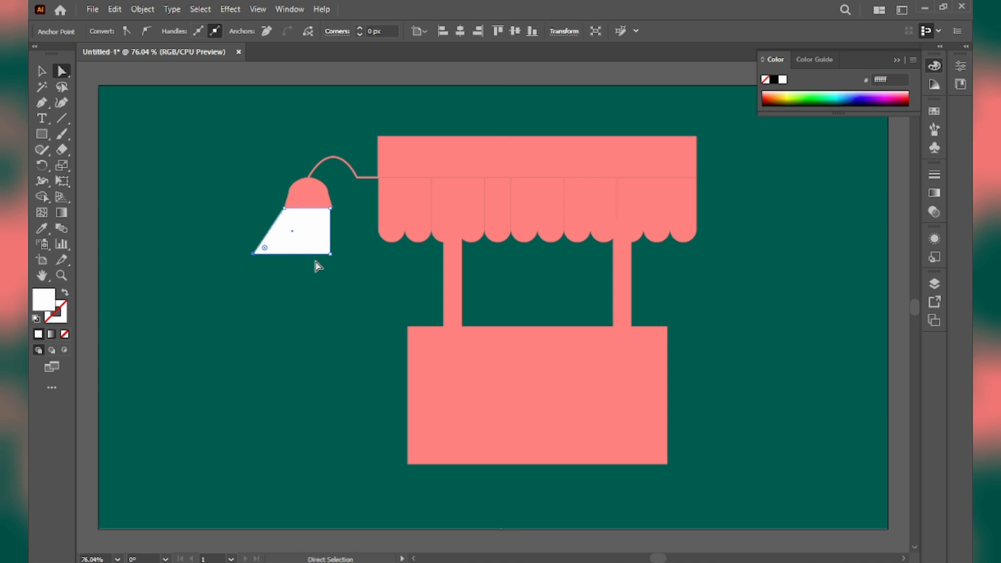
# Shift the white shape's lower-right corner outward by the same distance to form a symmetric trapezoid, and deselect it
pyautogui.click(330, 254)
pyautogui.hotkey('shift', 'Right')
pyautogui.hotkey('shift', 'Right')
pyautogui.hotkey('shift', 'Right')
pyautogui.hotkey('shift', 'Right')
pyautogui.hotkey('shift', 'Right')
pyautogui.hotkey('shift', 'Right')
pyautogui.hotkey('shift', 'Right')
pyautogui.hotkey('shift', 'Right')
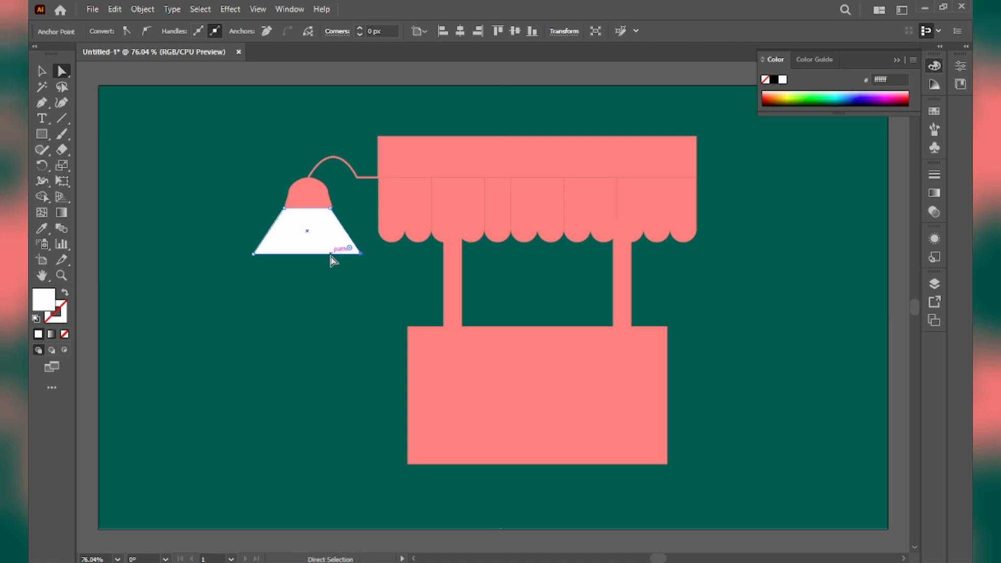
pyautogui.click(327, 283)
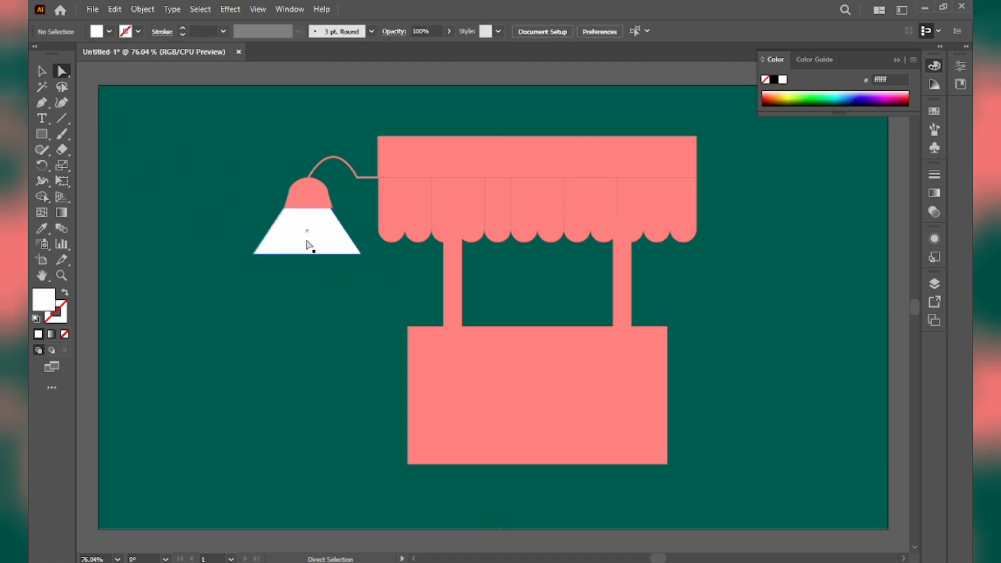
# Position the white trapezoid so its upper edge lines up exactly with the lampshade's lower edge, and deselect it
pyautogui.moveTo(328, 233); pyautogui.dragTo(330, 236)
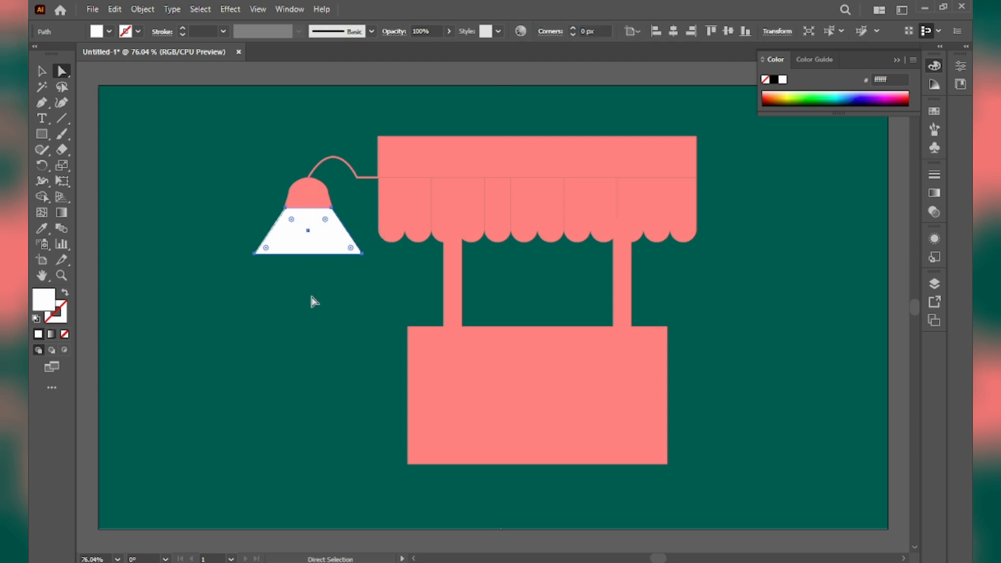
pyautogui.scroll(3, 321, 229)
pyautogui.click(318, 208)
pyautogui.click(41, 70)
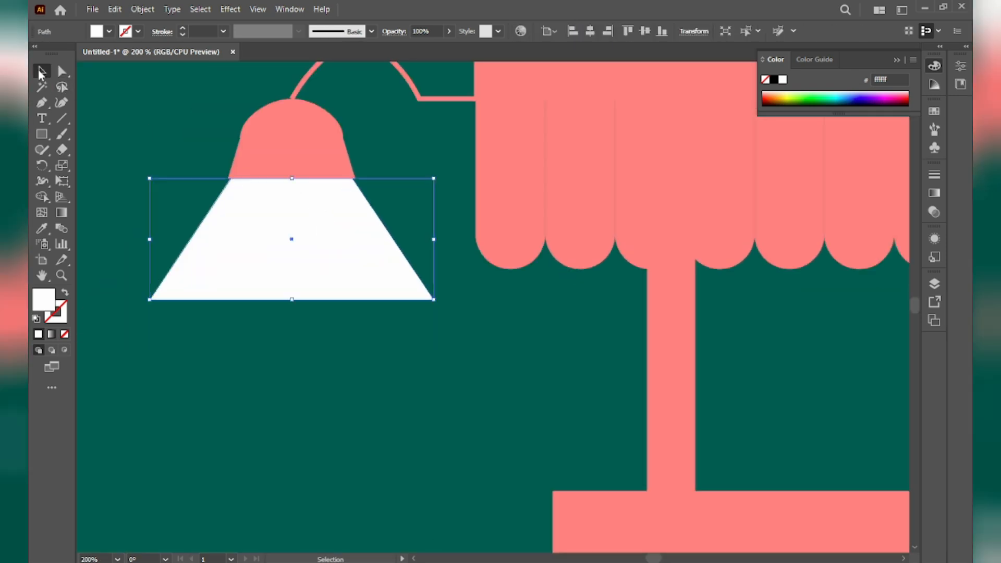
pyautogui.moveTo(292, 176); pyautogui.dragTo(293, 178)
pyautogui.click(287, 360)
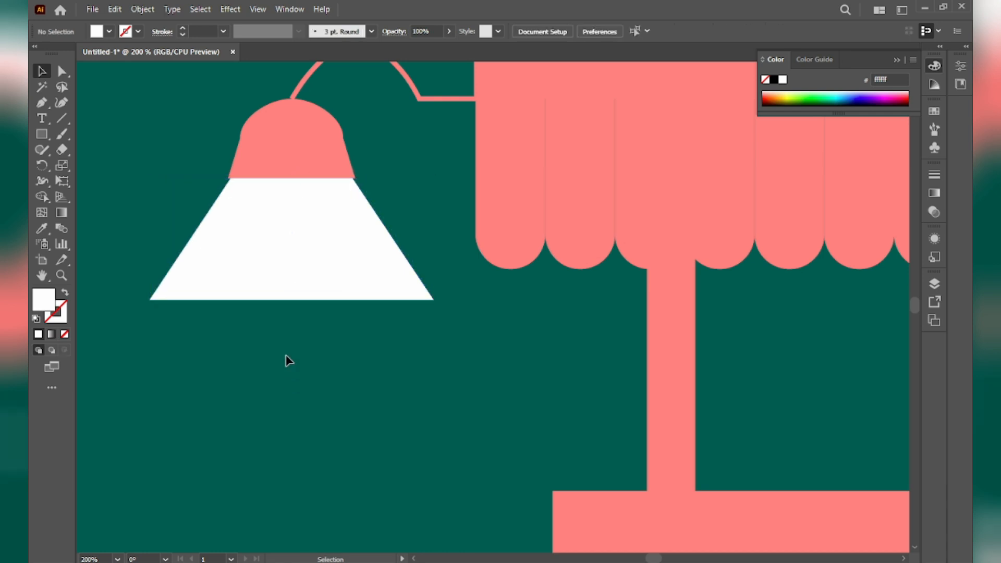
pyautogui.scroll(-4, 290, 361)
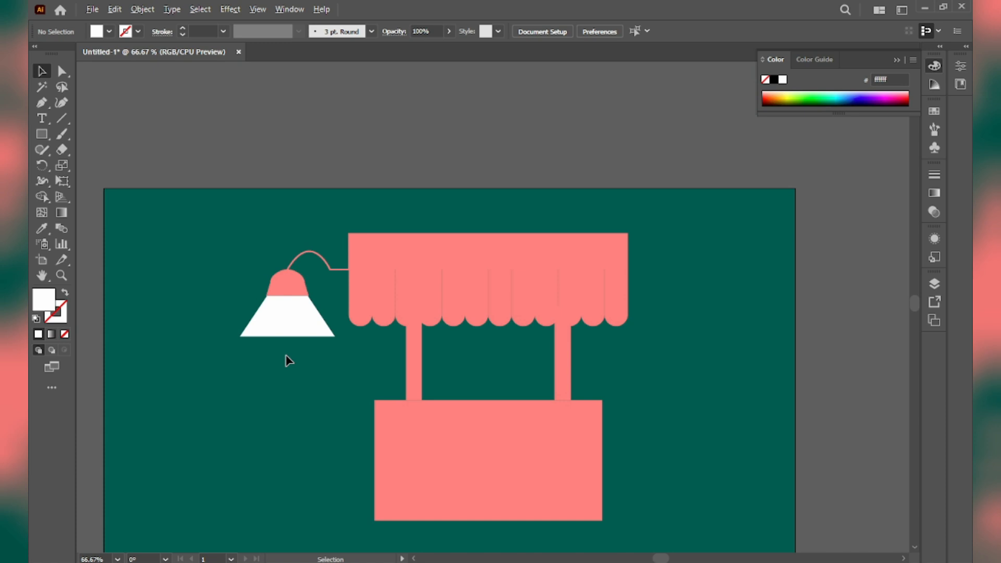
# Apply a linear gradient fill to the white trapezoid and change its black end stop to white
pyautogui.click(300, 325)
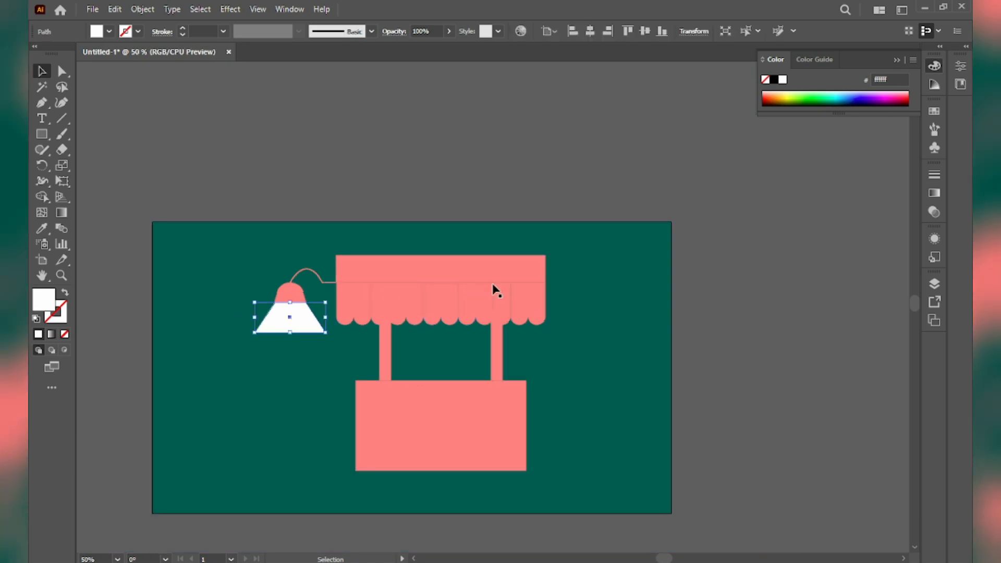
pyautogui.click(935, 193)
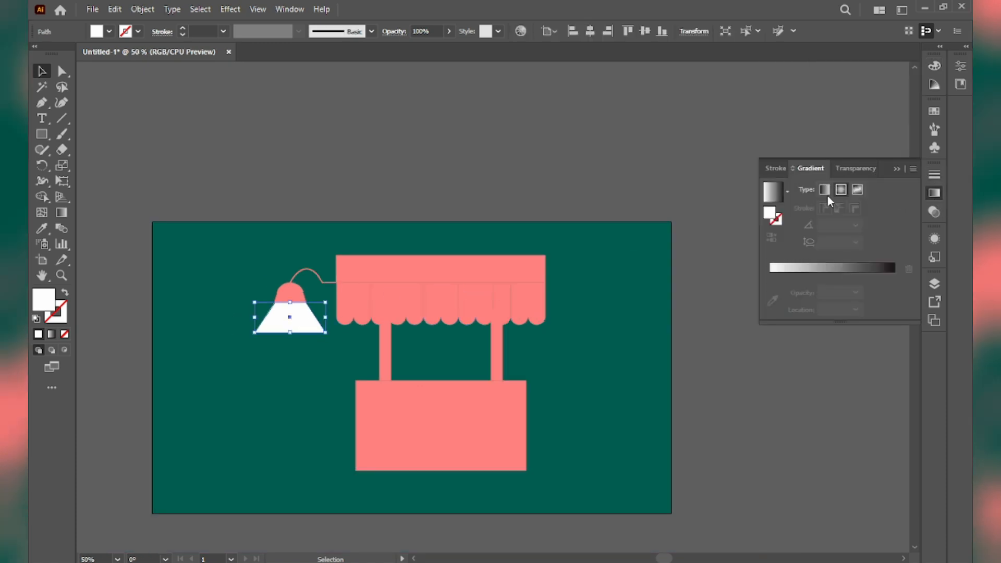
pyautogui.click(775, 200)
pyautogui.click(895, 291)
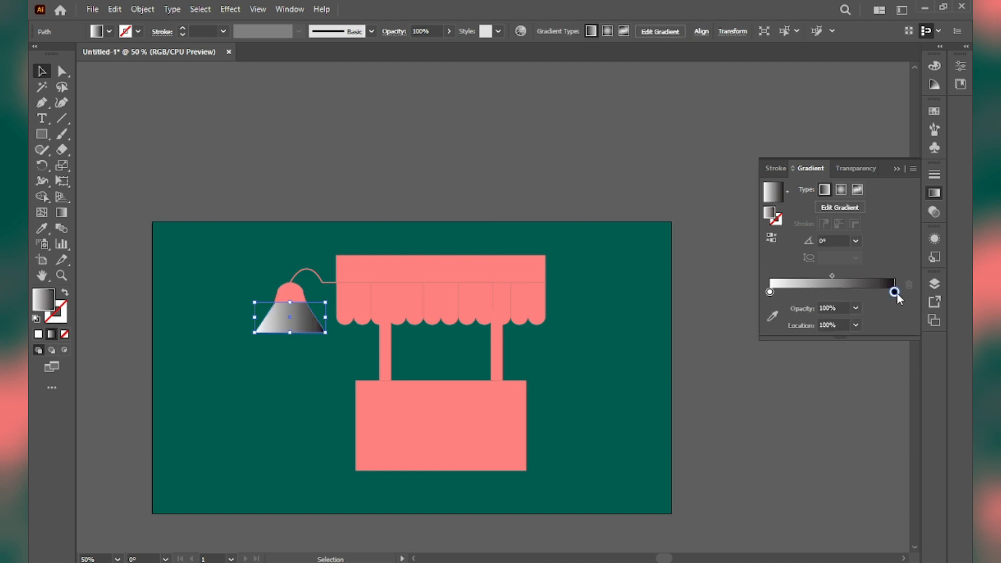
pyautogui.moveTo(894, 292); pyautogui.dragTo(894, 291)
pyautogui.doubleClick(895, 292)
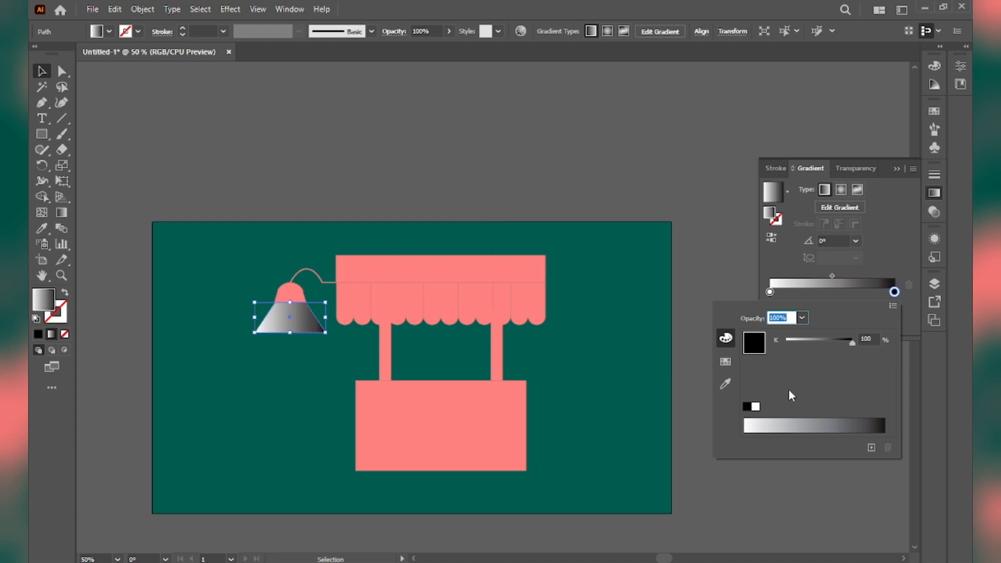
pyautogui.click(755, 408)
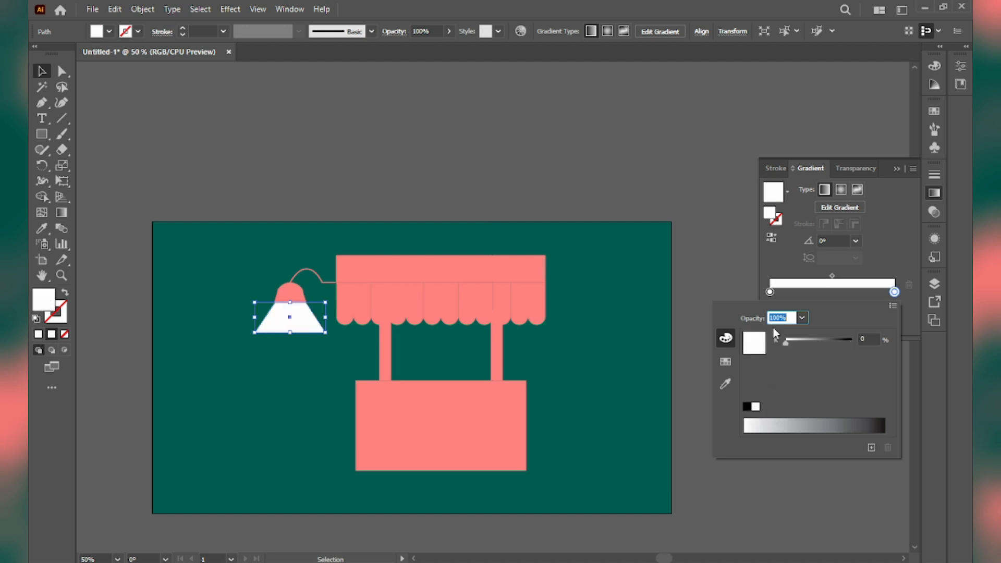
# Try to set the gradient's end stop to 0% opacity while keeping it white
pyautogui.click(803, 317)
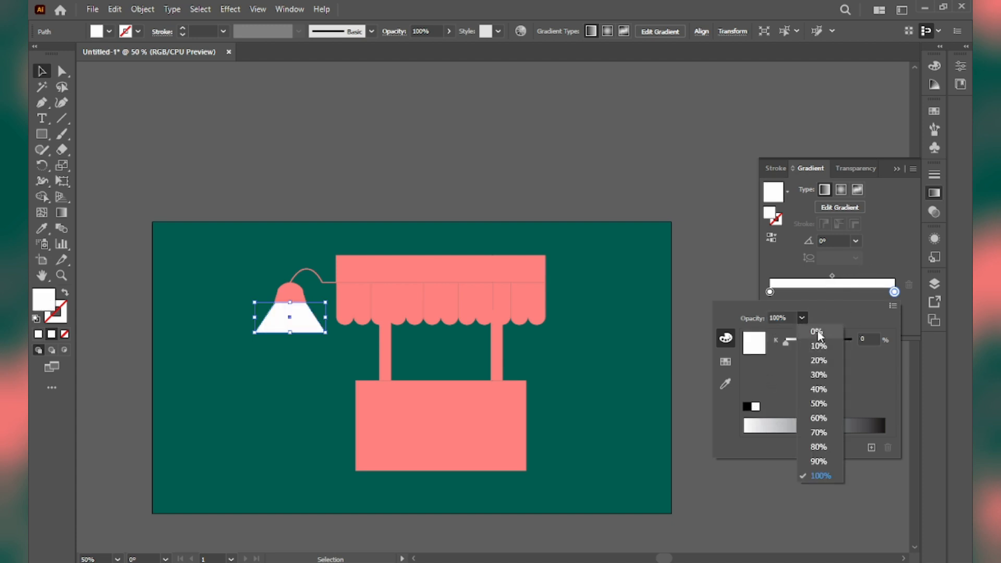
pyautogui.click(834, 332)
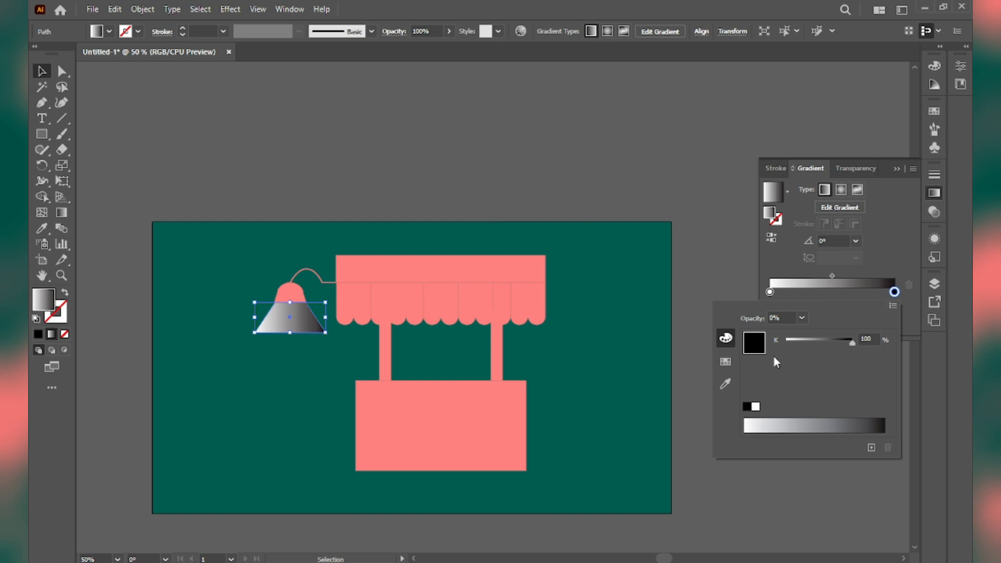
pyautogui.click(756, 409)
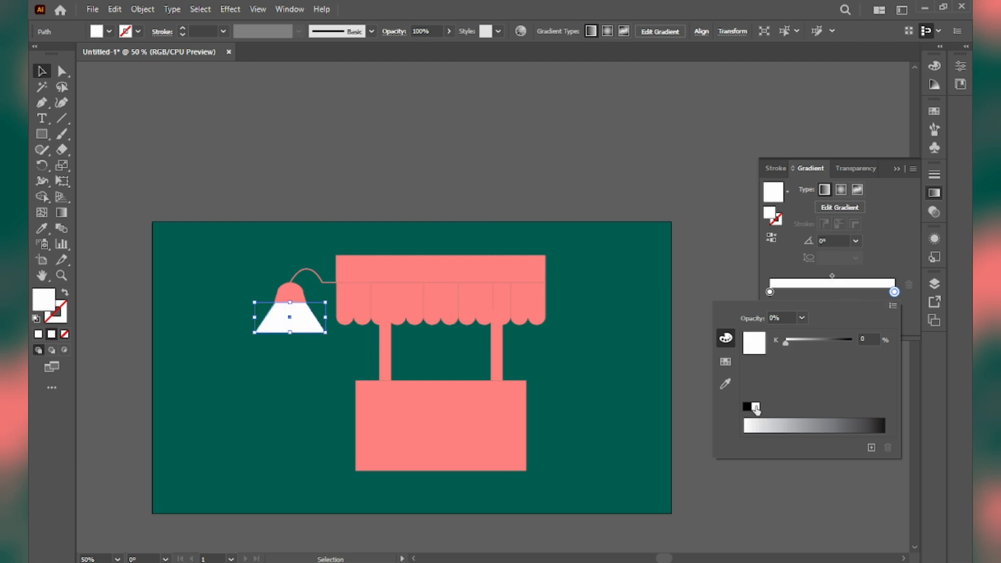
pyautogui.click(836, 296)
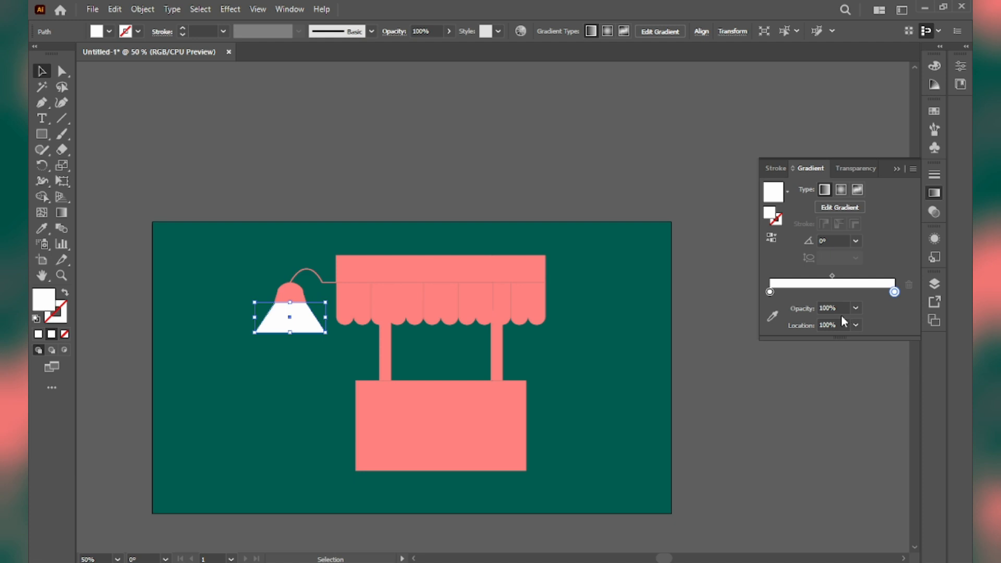
# Set the gradient's starting stop to 0% opacity and keep only the two white end stops
pyautogui.click(771, 292)
pyautogui.click(895, 292)
pyautogui.click(771, 292)
pyautogui.click(856, 308)
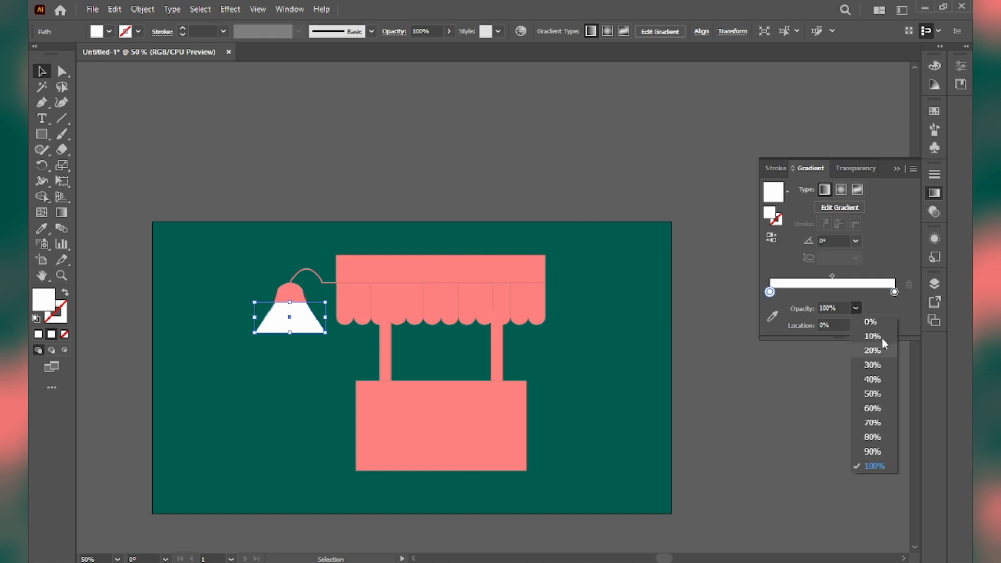
pyautogui.click(871, 321)
pyautogui.click(850, 293)
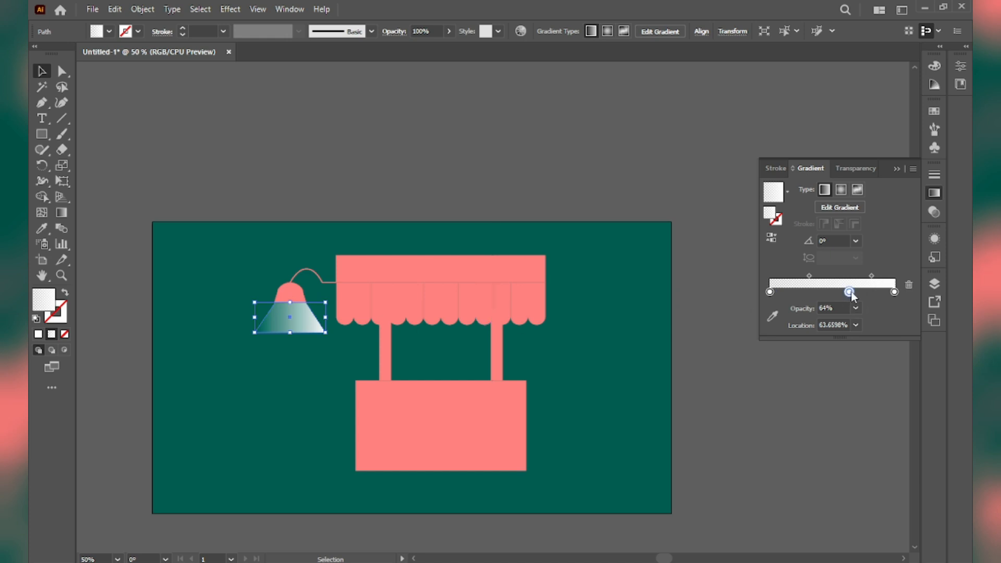
pyautogui.click(910, 286)
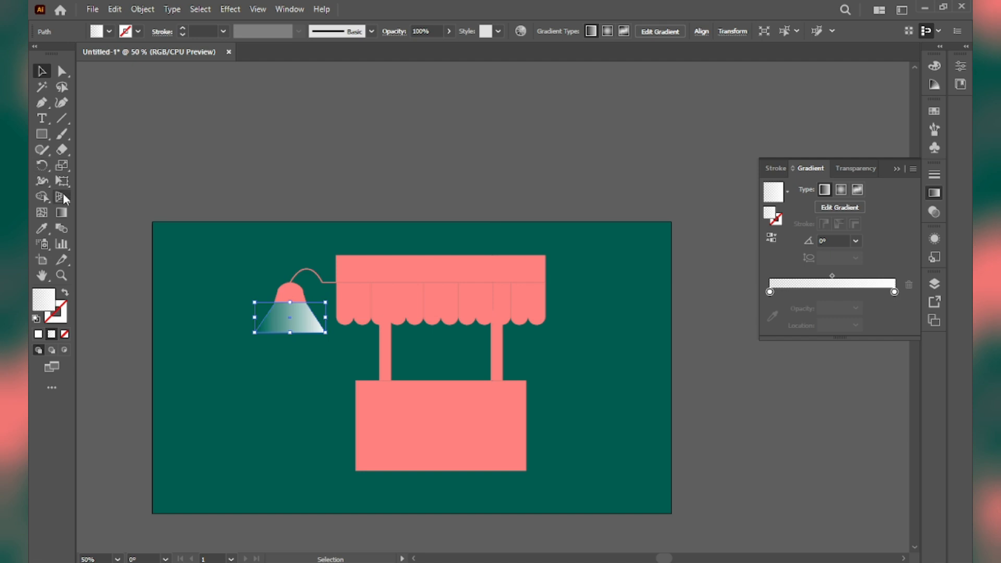
# Redirect the light's gradient vertically at 90° so it fades downward from the lampshade, and deselect it
pyautogui.click(61, 213)
pyautogui.moveTo(289, 294)
pyautogui.mouseDown()
pyautogui.moveTo(290, 342)
pyautogui.moveTo(279, 334)
pyautogui.moveTo(274, 283)
pyautogui.mouseUp()
pyautogui.click(41, 71)
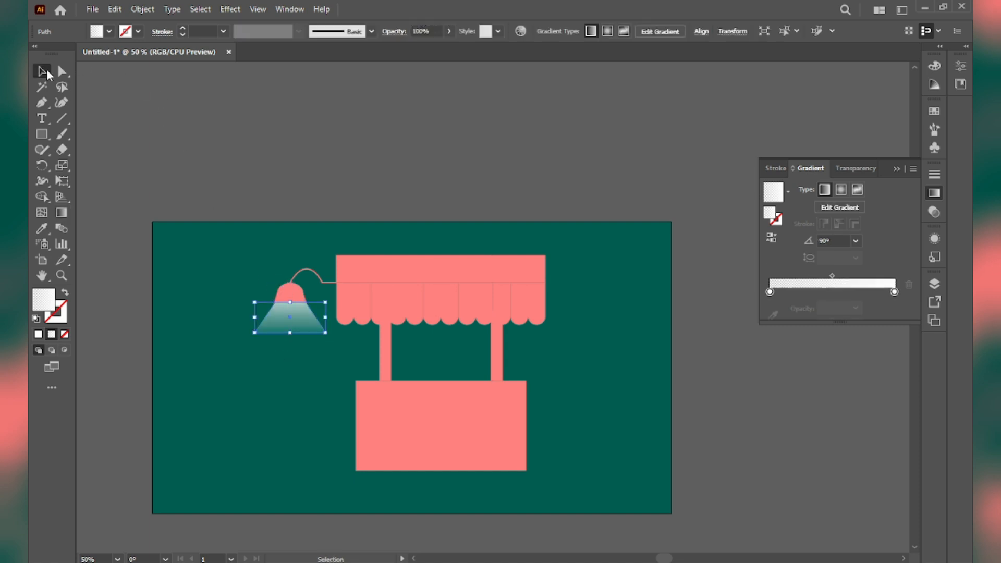
pyautogui.click(343, 359)
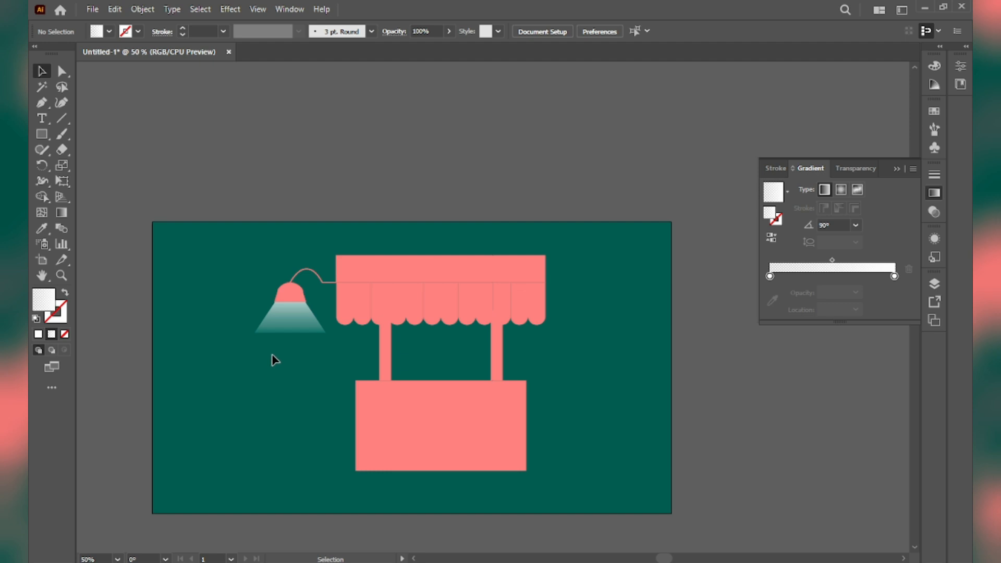
# Group the lamp's arm, shade and light, and place a copy at the same height on the stall's right side
pyautogui.scroll(2, 307, 342)
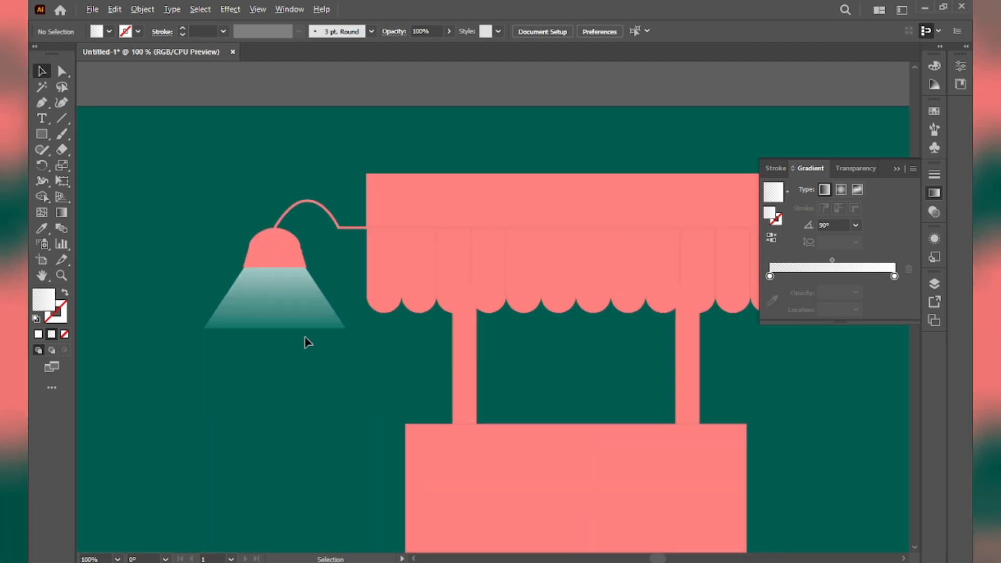
pyautogui.scroll(-4, 308, 342)
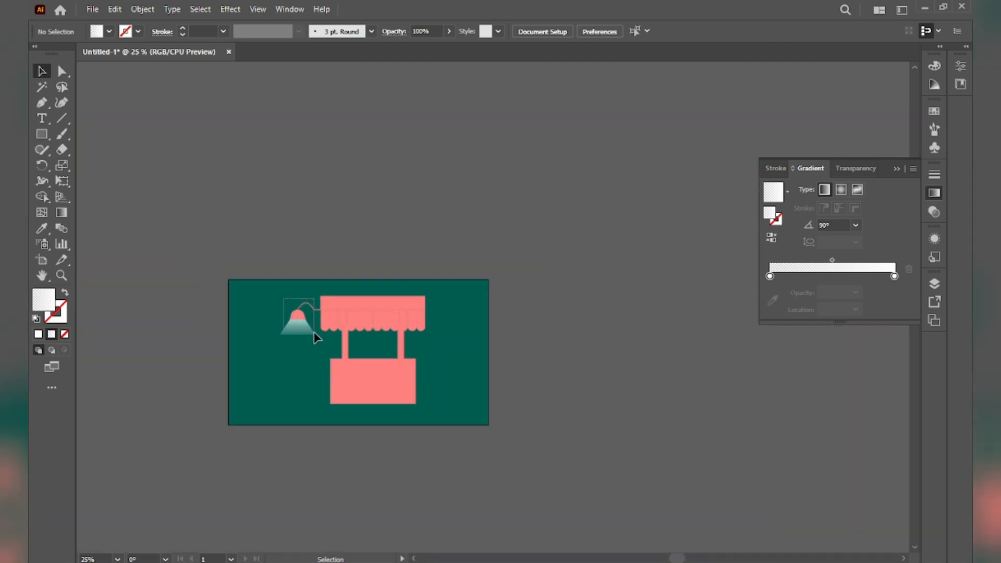
pyautogui.click(314, 332)
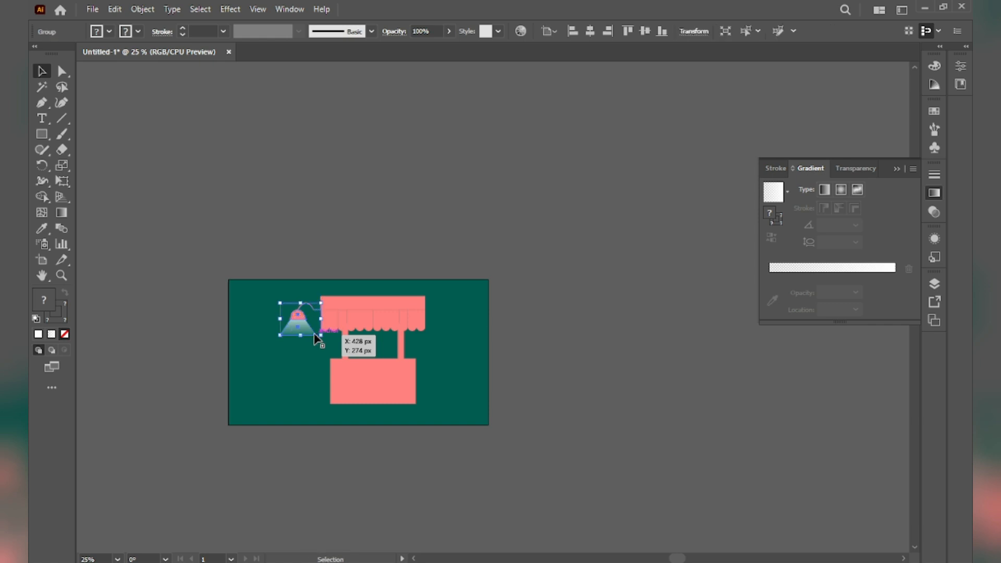
pyautogui.moveTo(297, 324); pyautogui.dragTo(433, 321)
# Reflect the copied lamp left to right and move it so its arm meets the awning's right edge
pyautogui.rightClick(433, 321)
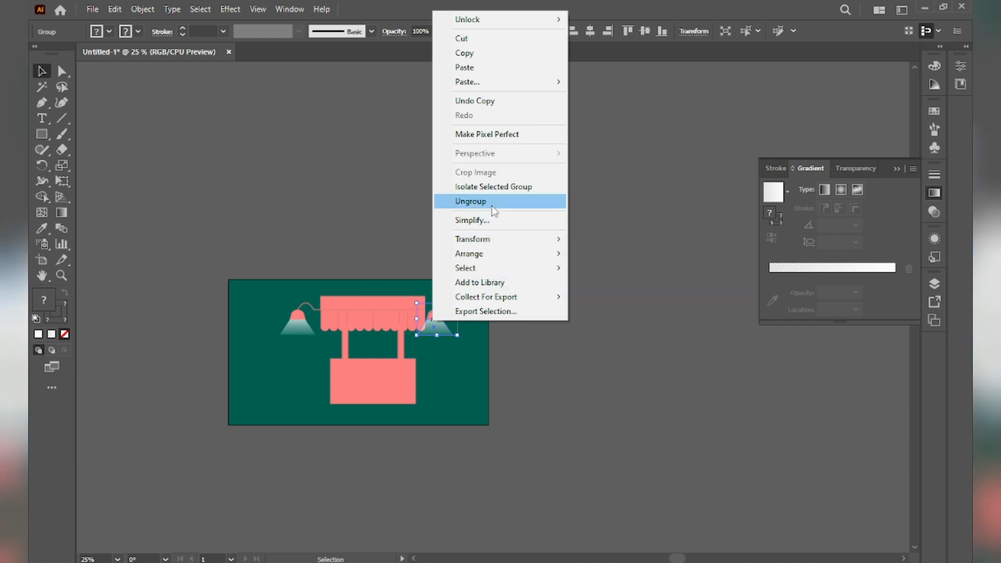
pyautogui.moveTo(498, 239)
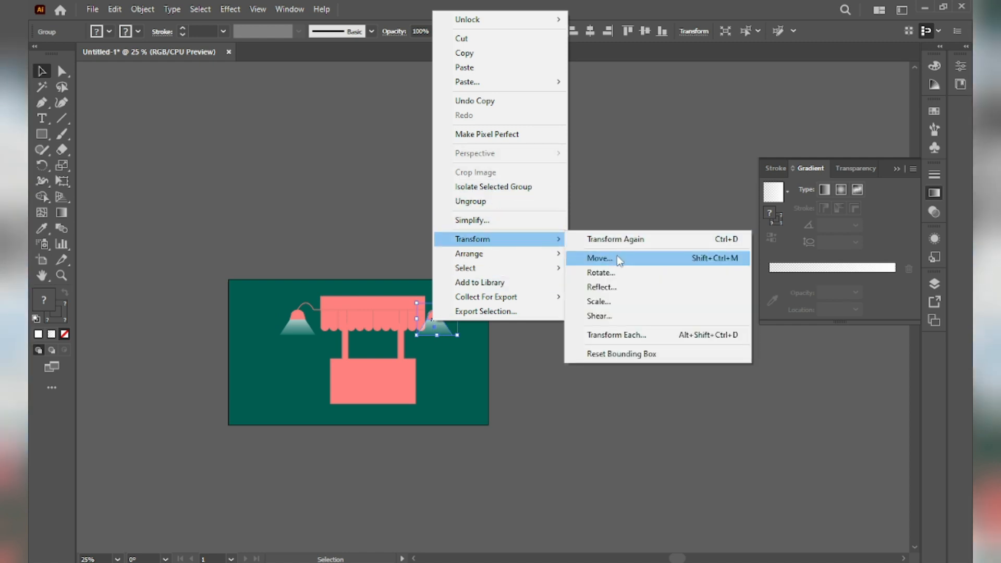
pyautogui.click(503, 371)
pyautogui.keyDown('alt'); pyautogui.scroll(3, 474, 344); pyautogui.keyUp('alt')
pyautogui.keyDown('alt'); pyautogui.scroll(1, 474, 343); pyautogui.keyUp('alt')
pyautogui.moveTo(402, 353); pyautogui.dragTo(678, 378)
pyautogui.keyDown('alt'); pyautogui.scroll(-1, 642, 375); pyautogui.keyUp('alt')
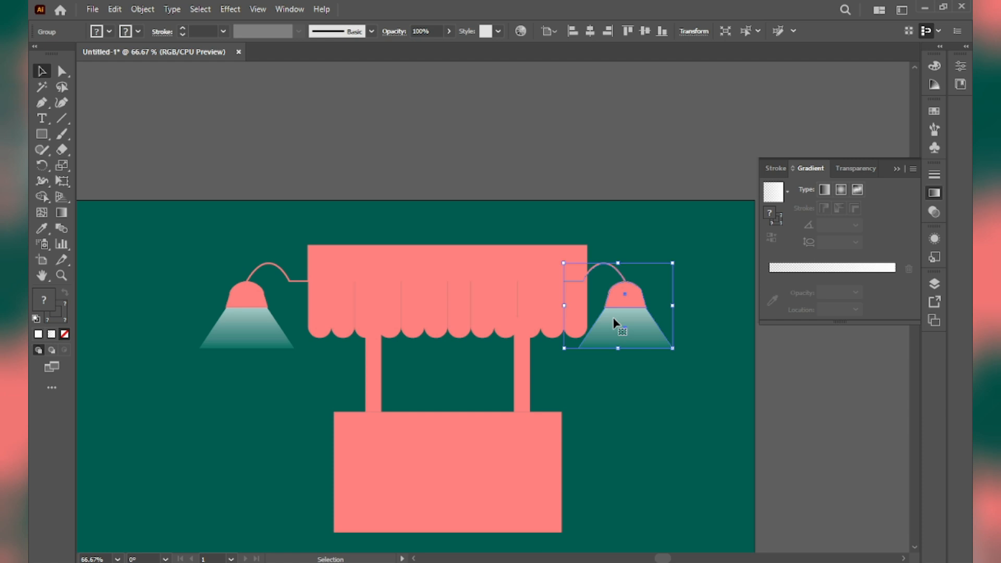
pyautogui.moveTo(617, 297); pyautogui.dragTo(641, 293)
pyautogui.click(634, 416)
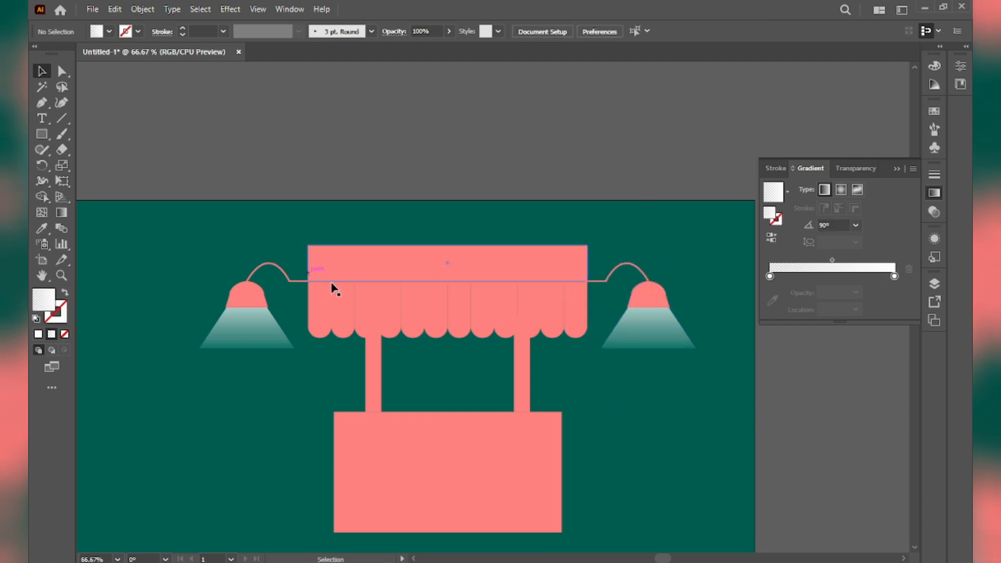
# Group the stall with both lamps, centre the group horizontally and vertically on the artboard, and deselect it
pyautogui.keyDown('alt'); pyautogui.scroll(-1, 384, 297); pyautogui.keyUp('alt')
pyautogui.keyDown('alt'); pyautogui.scroll(2, 380, 296); pyautogui.keyUp('alt')
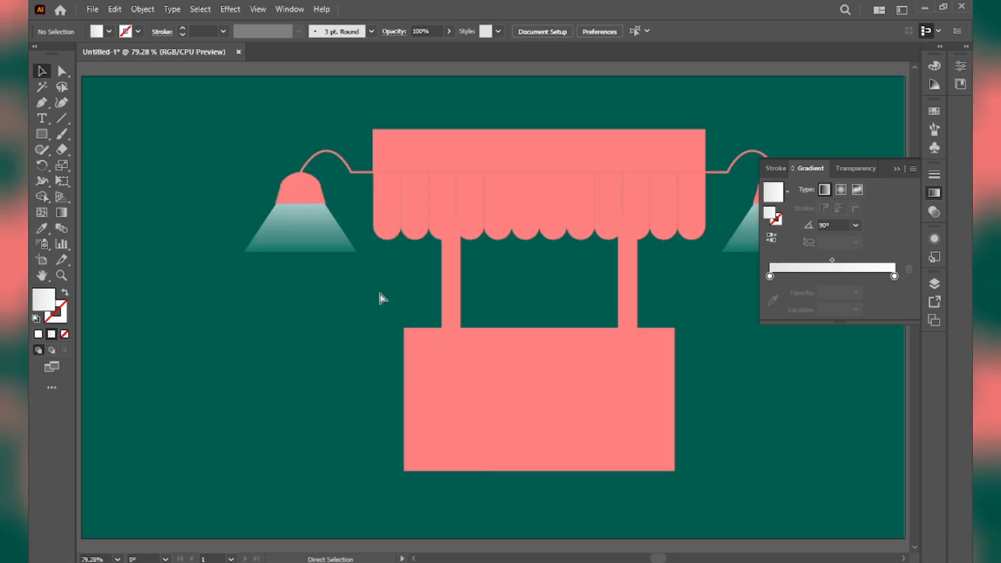
pyautogui.keyDown('alt'); pyautogui.scroll(-2, 380, 293); pyautogui.keyUp('alt')
pyautogui.press('space')
pyautogui.moveTo(433, 335); pyautogui.dragTo(372, 373)
pyautogui.moveTo(212, 213); pyautogui.dragTo(624, 449)
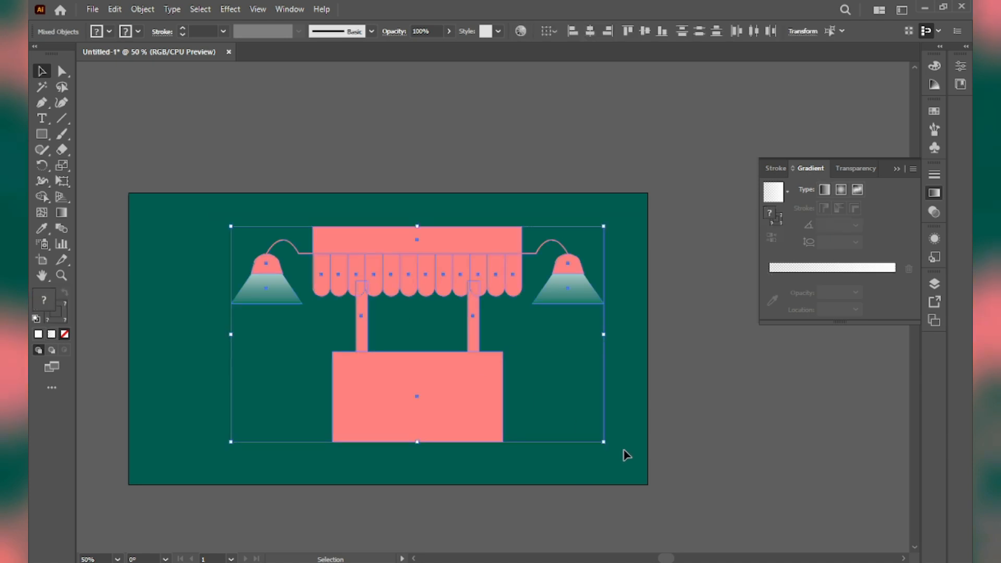
pyautogui.hotkey('ctrl', 'g')
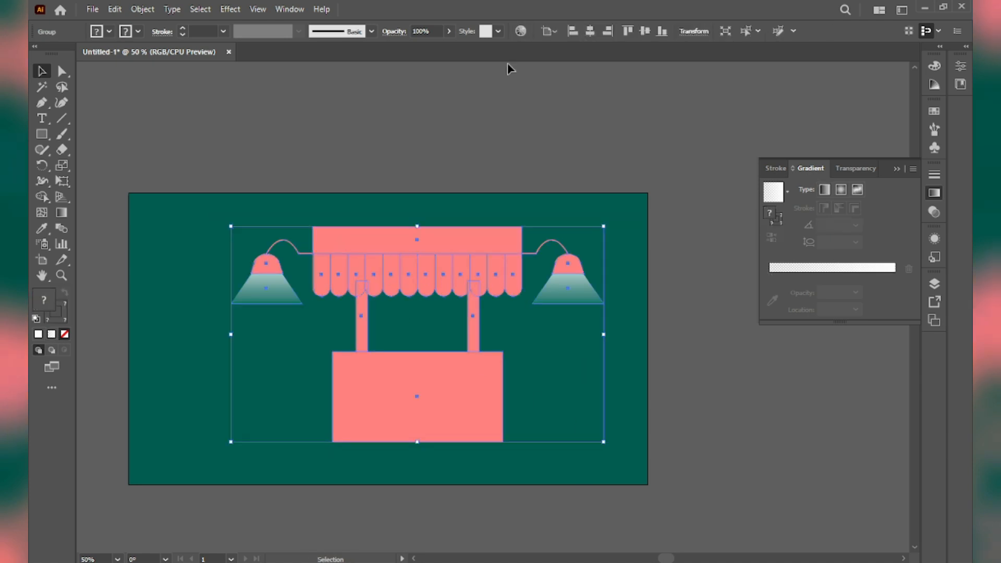
pyautogui.click(590, 32)
pyautogui.click(601, 372)
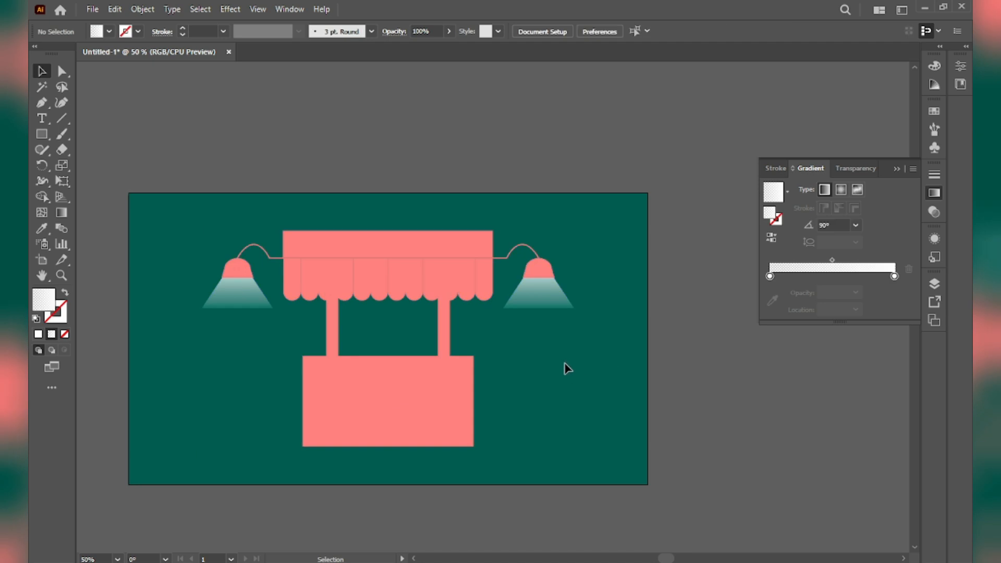
# Ungroup the stall and its two lamps, and deselect everything
pyautogui.click(399, 280)
pyautogui.press('ctrl')
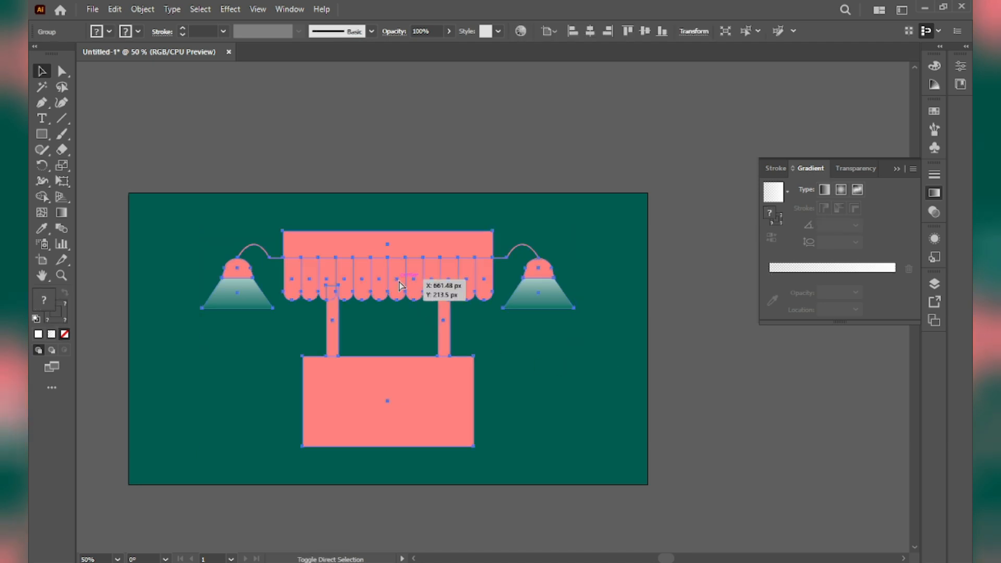
pyautogui.hotkey('ctrl', 'shift', 'g')
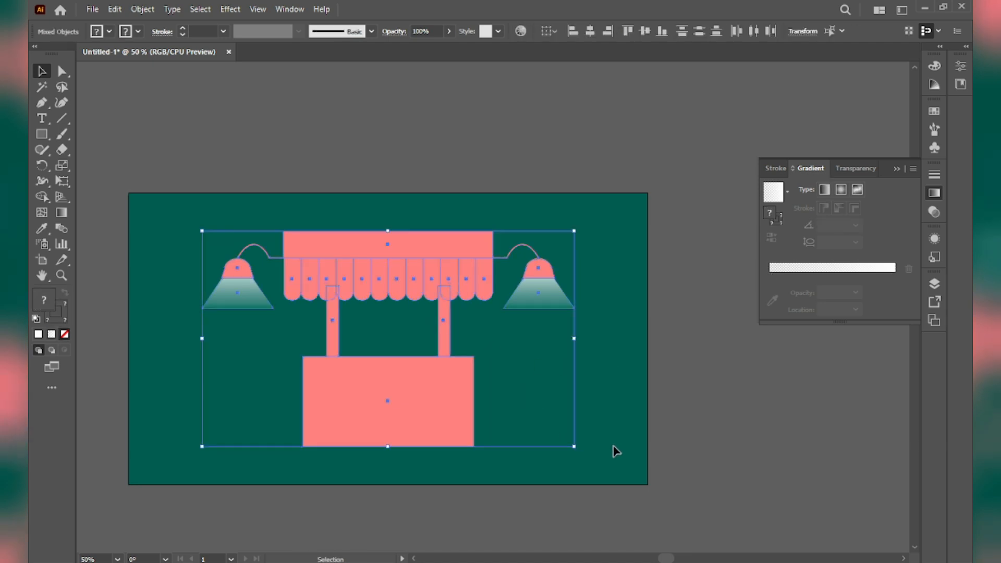
pyautogui.click(601, 444)
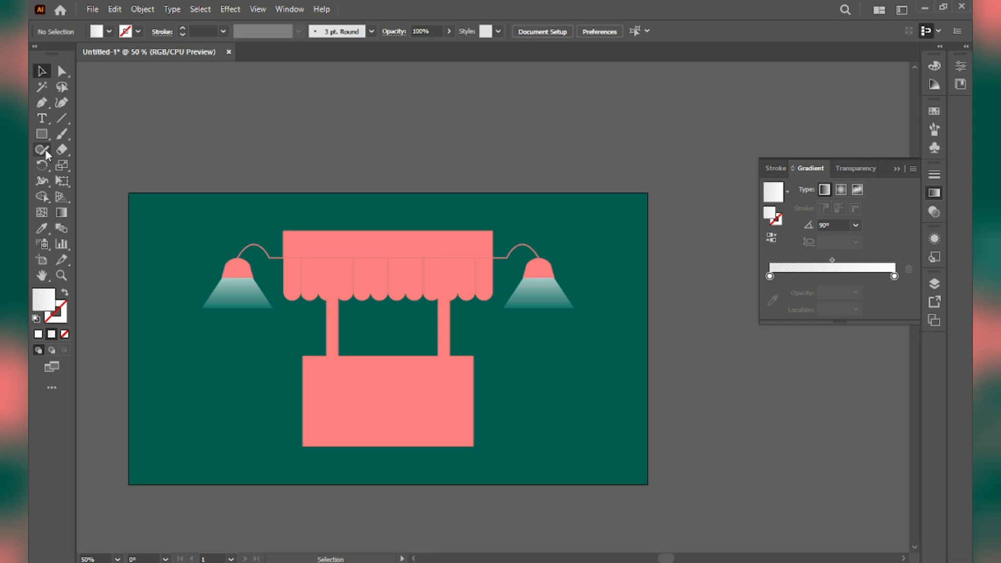
# Draw a large circle to the left of the stall's counter and fill it with the light orange swatch
pyautogui.click(42, 134)
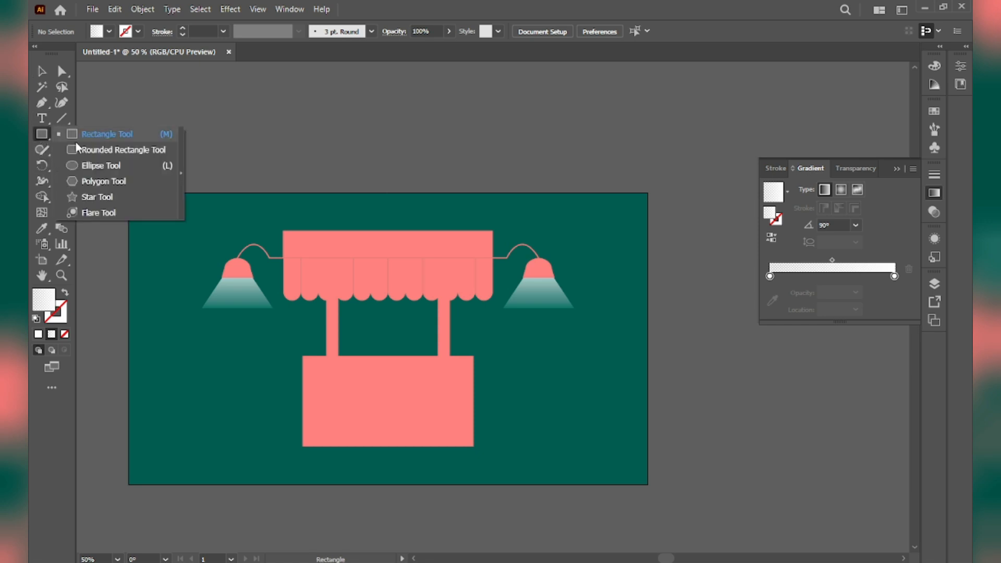
pyautogui.click(112, 174)
pyautogui.moveTo(179, 356); pyautogui.dragTo(283, 429)
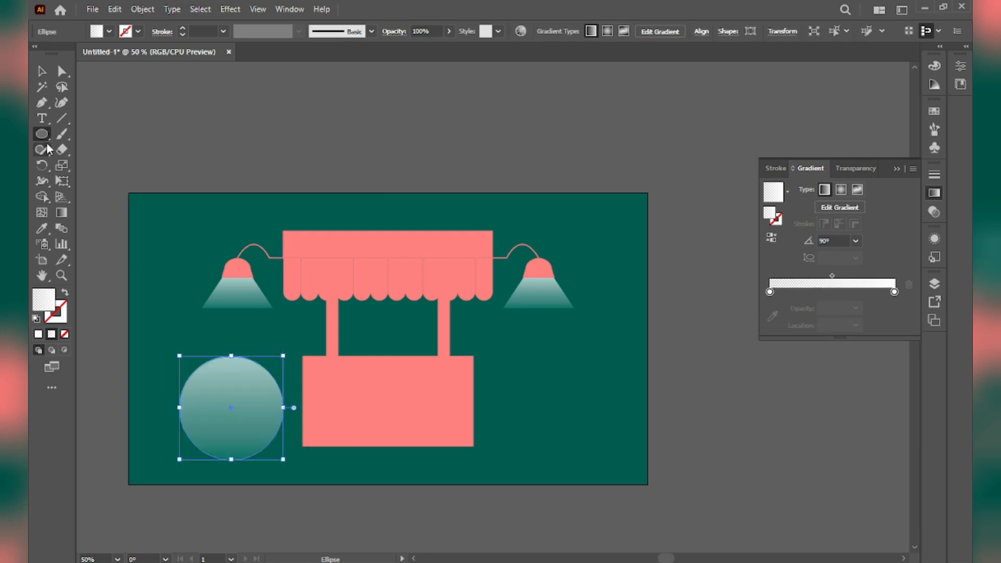
pyautogui.click(112, 32)
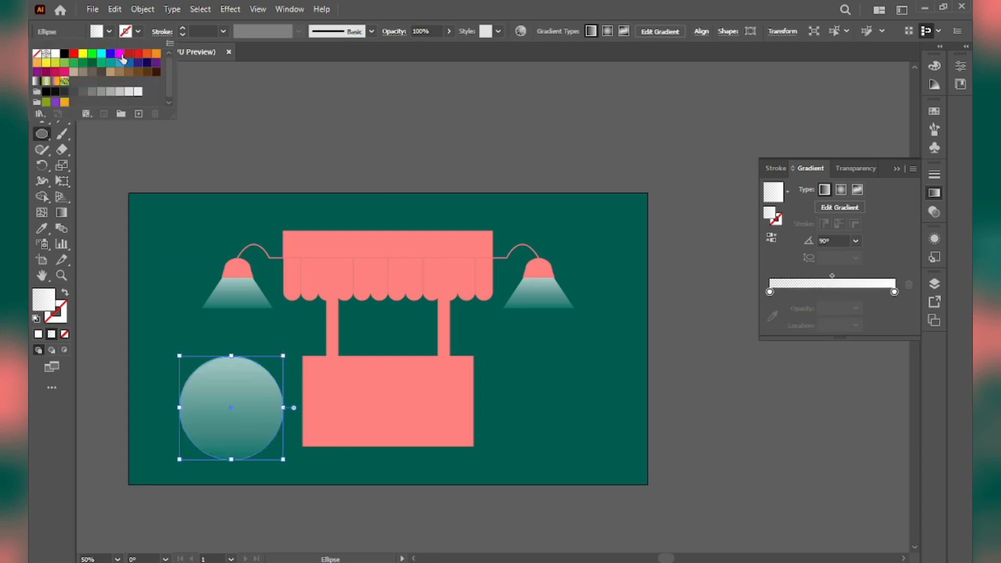
pyautogui.click(129, 54)
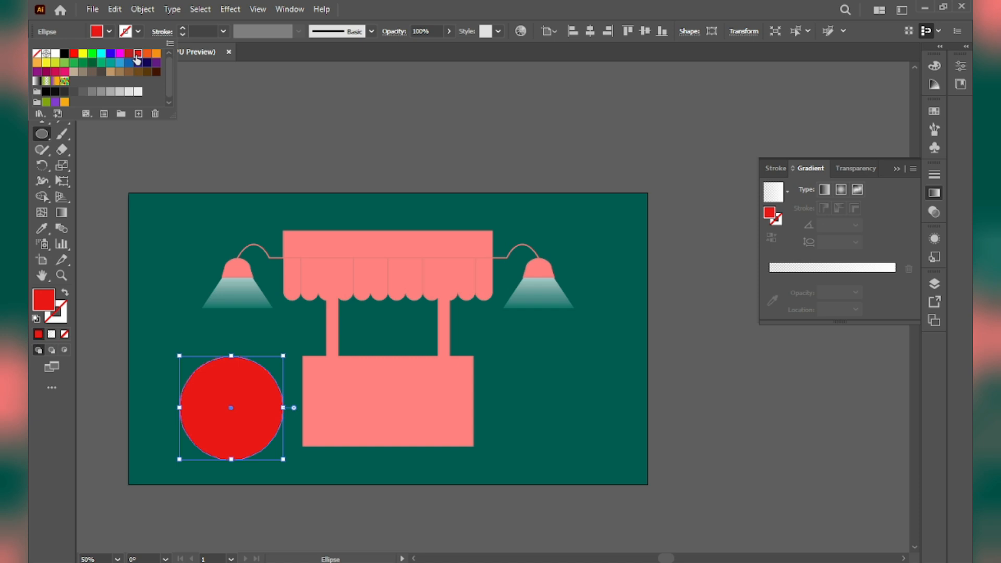
pyautogui.click(36, 63)
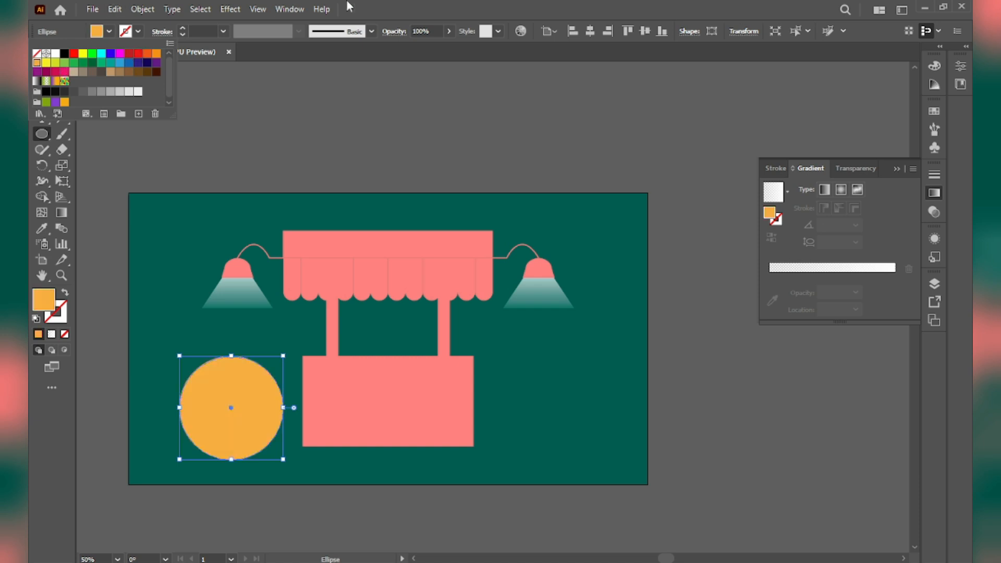
pyautogui.click(42, 71)
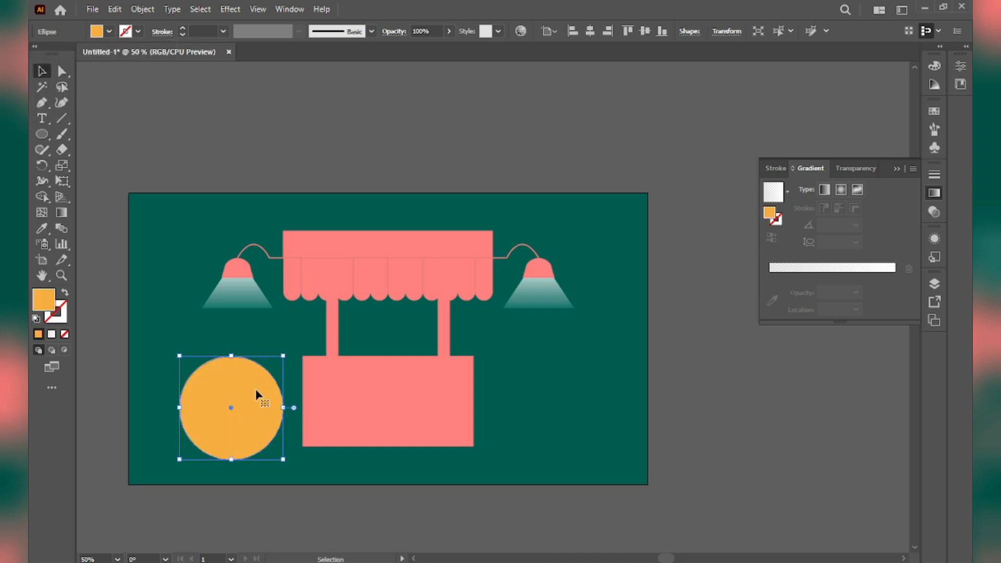
# Place a slightly smaller concentric copy of the orange circle on top of the original and deselect it
pyautogui.moveTo(281, 357); pyautogui.dragTo(278, 361)
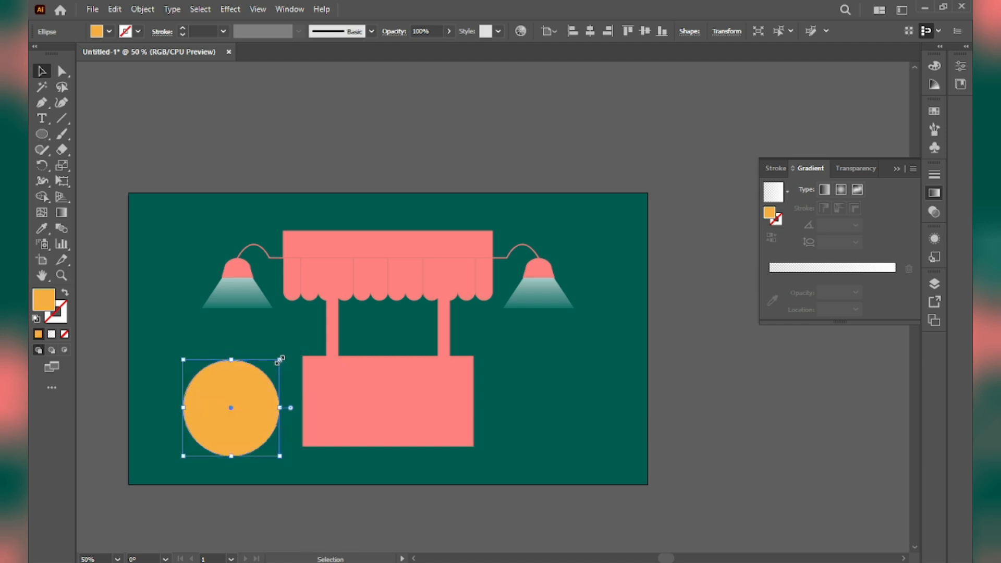
pyautogui.hotkey('ctrl', 'z')
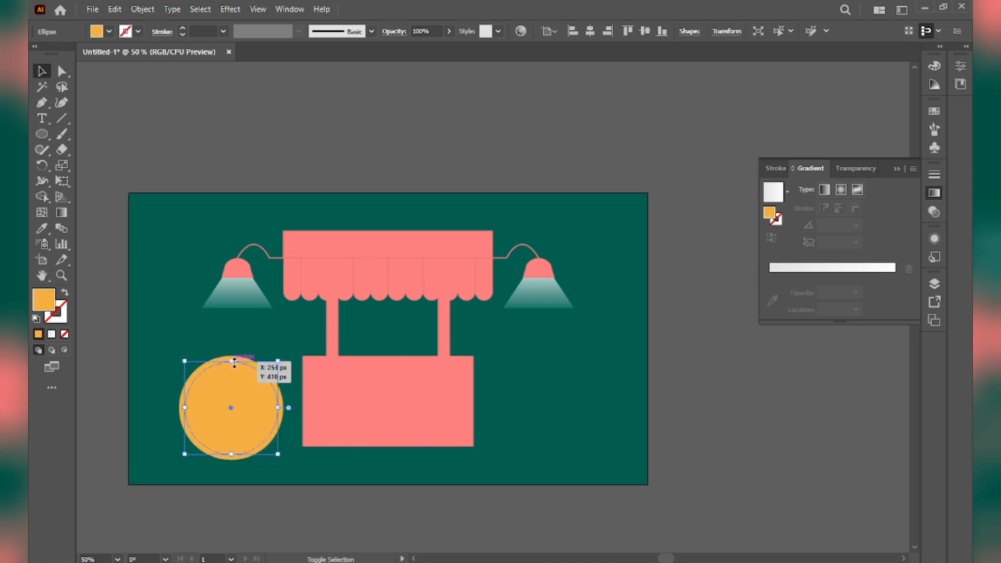
pyautogui.click(217, 335)
# Fill the inner circle with pale orange #f7c27c and deselect it
pyautogui.scroll(5, 221, 384)
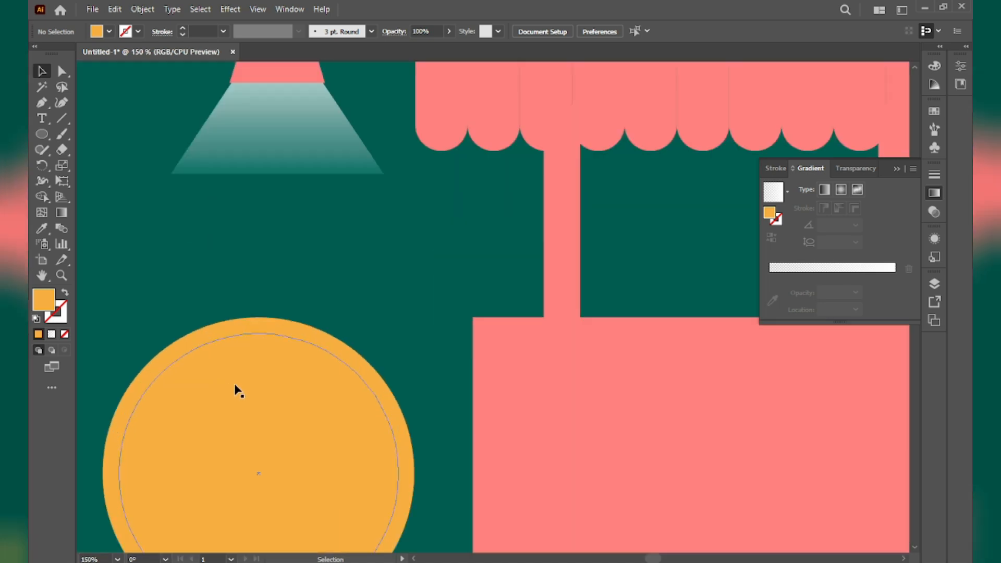
pyautogui.click(229, 381)
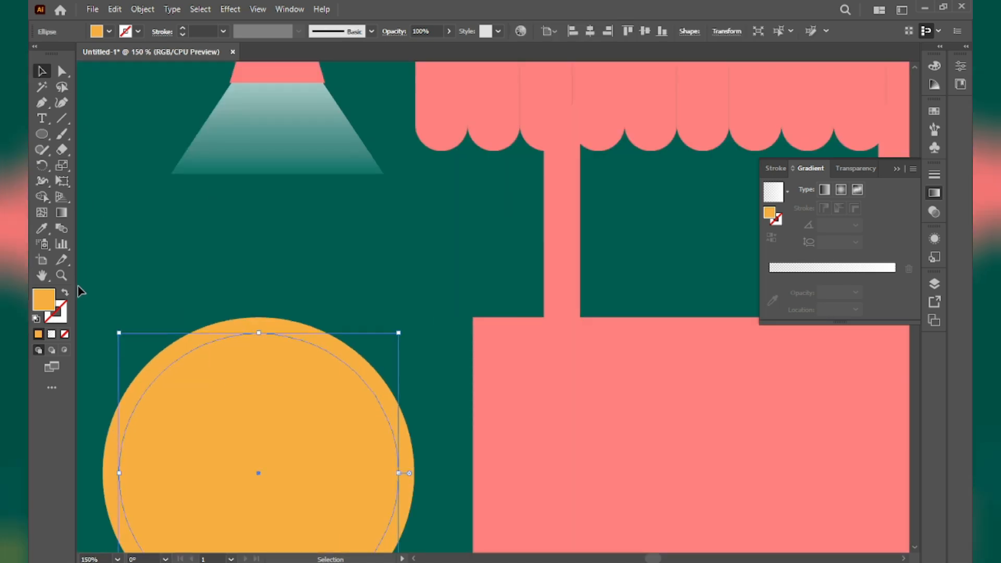
pyautogui.doubleClick(38, 300)
pyautogui.click(576, 327)
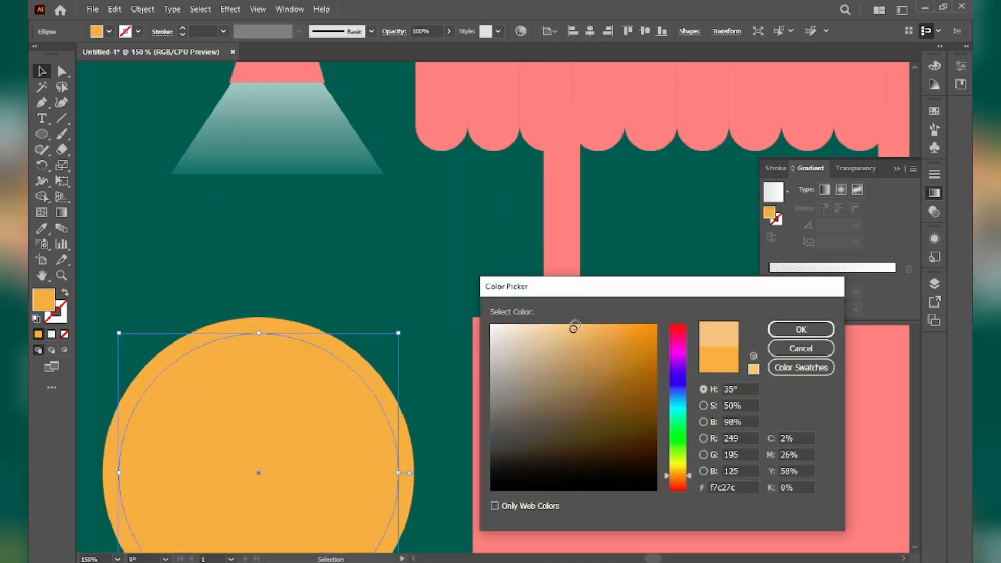
pyautogui.click(777, 327)
pyautogui.click(276, 285)
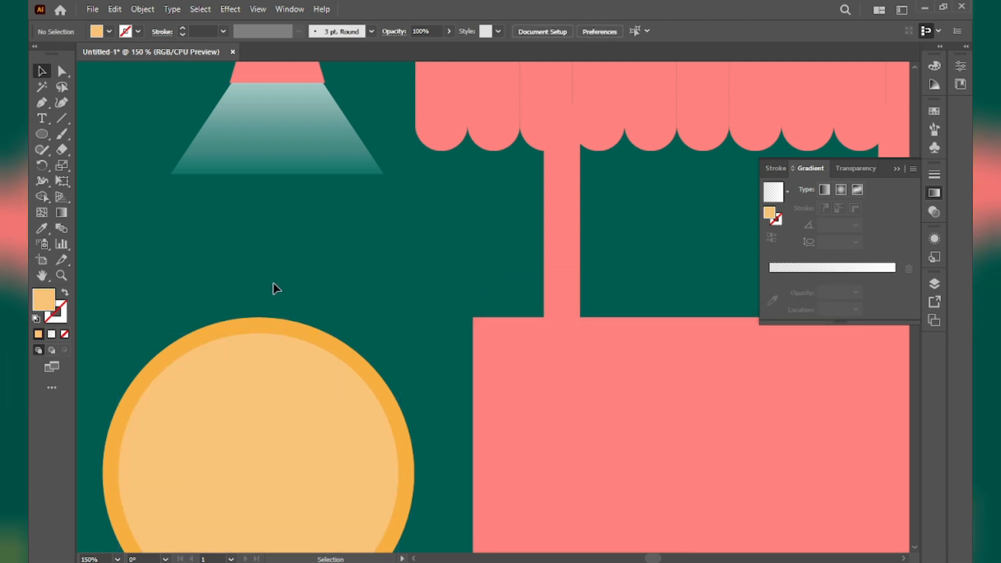
# Fill the outer circle with dark brown #704812 to form the pizza's crust, and deselect it
pyautogui.scroll(-1, 272, 292)
pyautogui.click(192, 342)
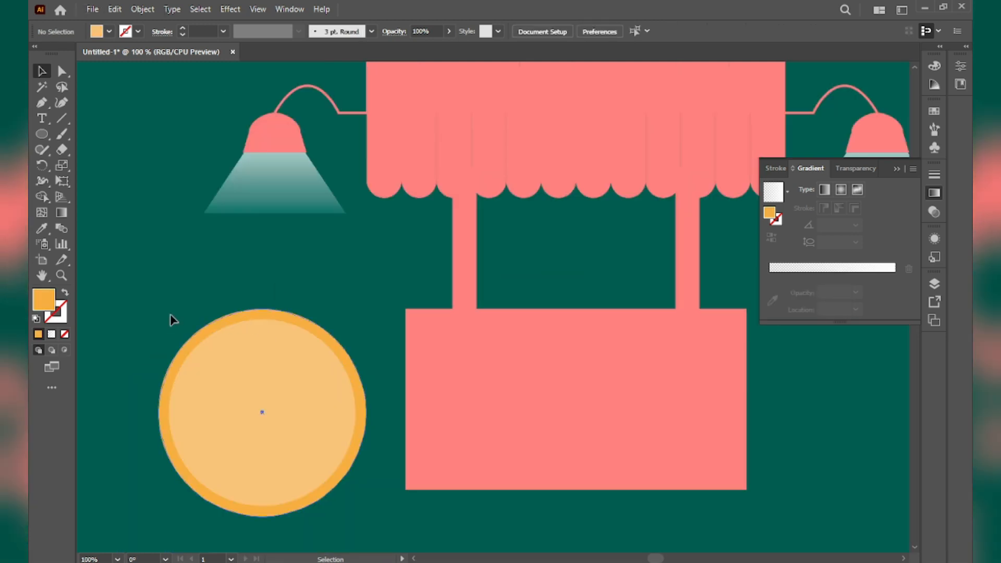
pyautogui.doubleClick(44, 300)
pyautogui.click(632, 416)
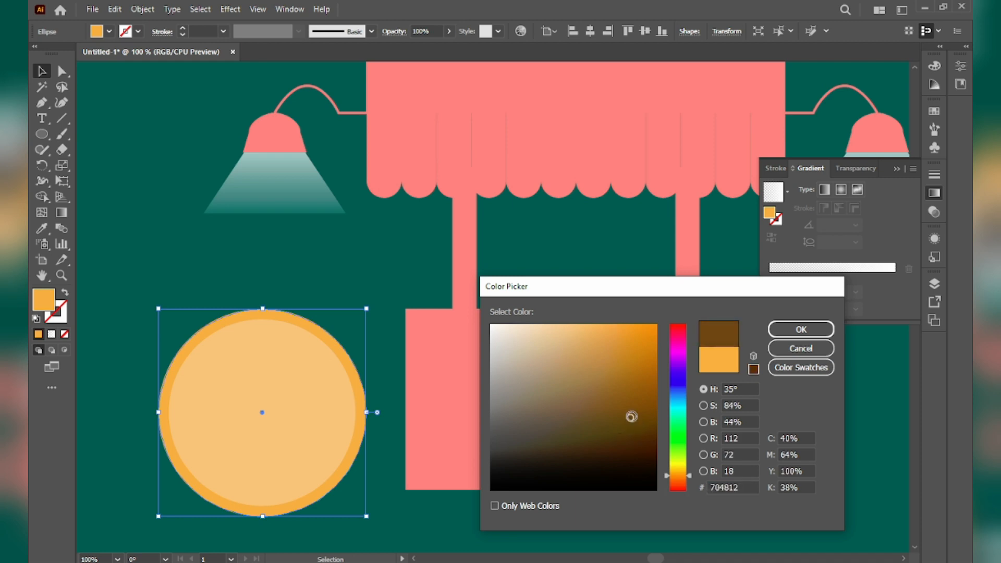
pyautogui.click(800, 329)
pyautogui.click(304, 284)
# Fill the inner circle with muted orange #edab5d for the pizza's cheese, and deselect it
pyautogui.click(305, 381)
pyautogui.doubleClick(45, 307)
pyautogui.moveTo(607, 338); pyautogui.dragTo(593, 335)
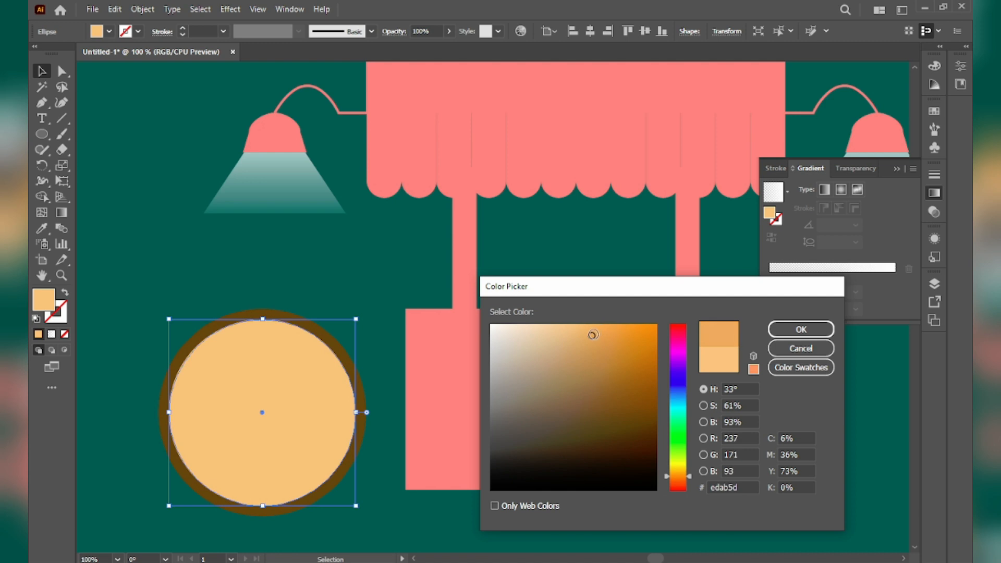
pyautogui.click(784, 335)
pyautogui.click(378, 290)
# Draw a small pepperoni circle on the pizza's upper area, fill it with red #f2445e, and deselect it
pyautogui.scroll(-1, 285, 366)
pyautogui.scroll(1, 265, 373)
pyautogui.scroll(-1, 266, 381)
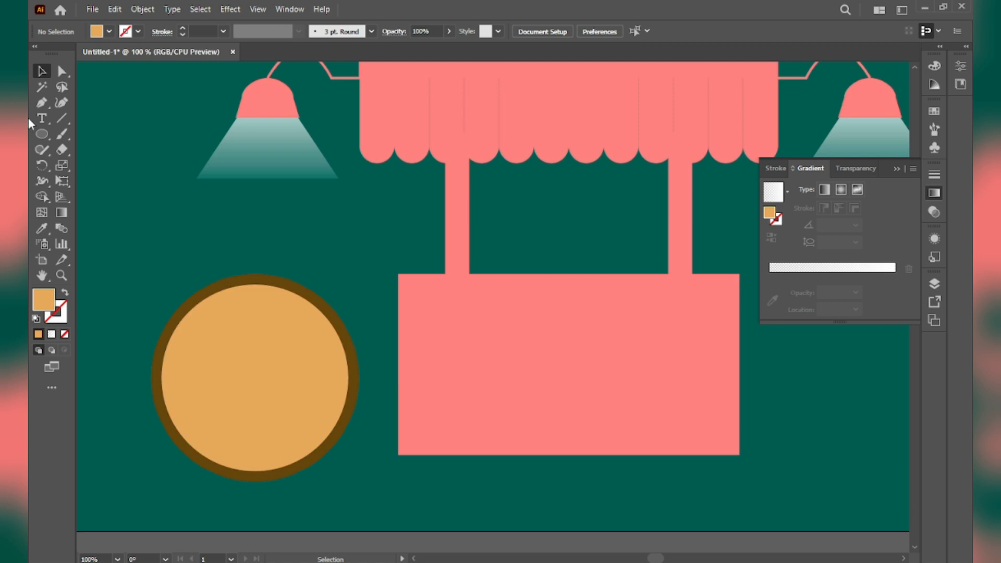
pyautogui.click(43, 135)
pyautogui.moveTo(224, 330); pyautogui.dragTo(243, 348)
pyautogui.doubleClick(44, 302)
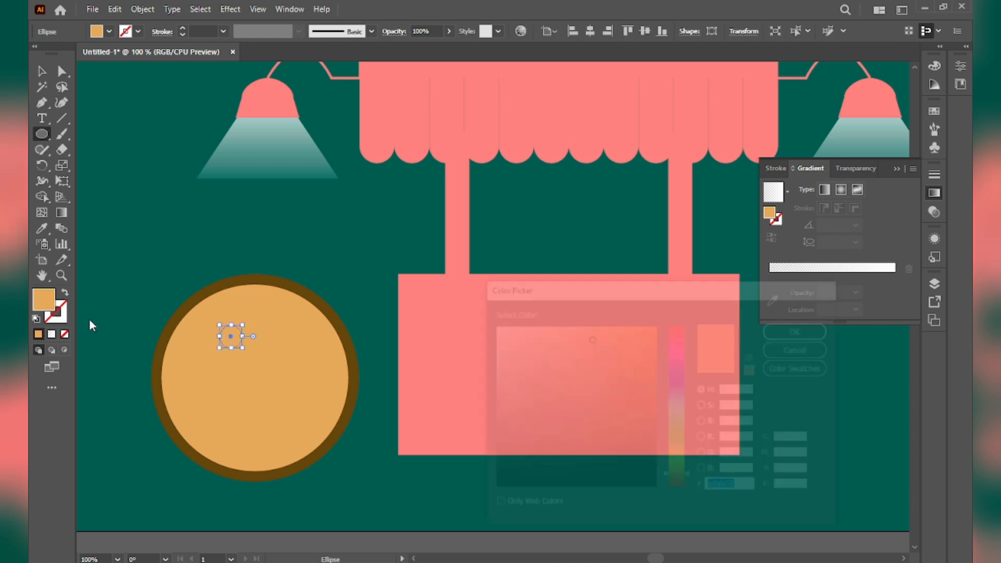
pyautogui.moveTo(675, 340); pyautogui.dragTo(678, 329)
pyautogui.moveTo(606, 333); pyautogui.dragTo(603, 328)
pyautogui.click(612, 331)
pyautogui.click(832, 330)
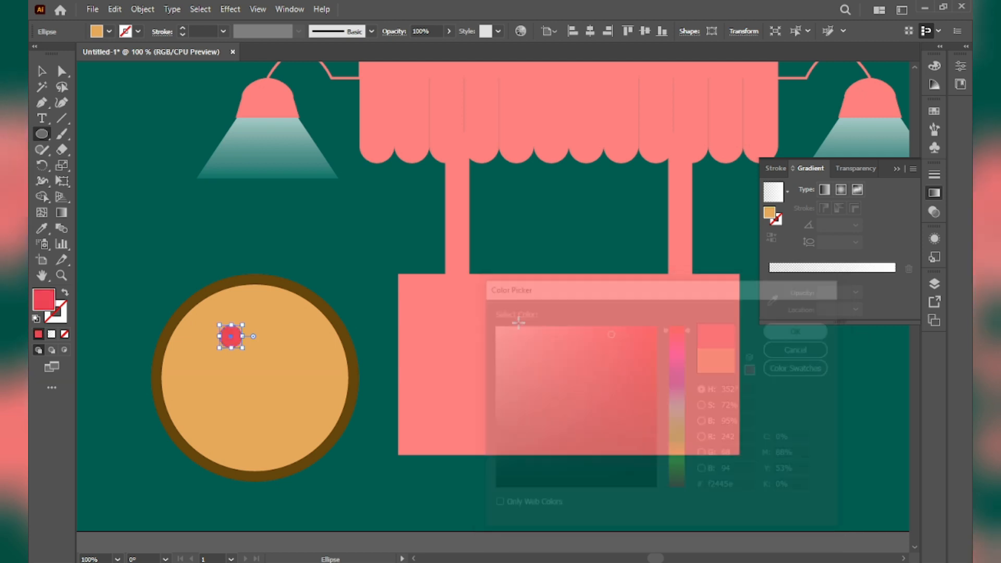
pyautogui.click(42, 71)
pyautogui.click(206, 217)
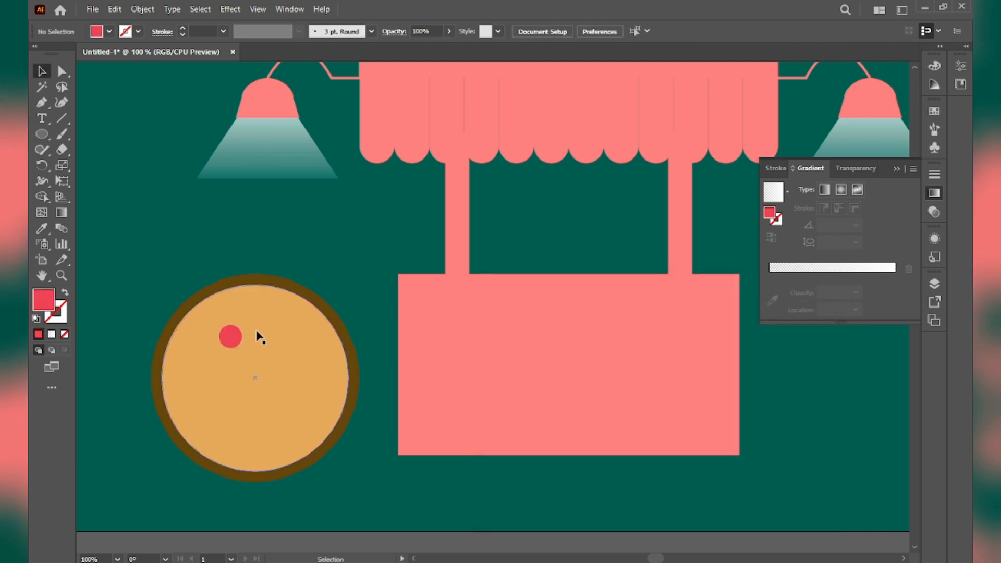
# Duplicate the red pepperoni circle ten times and scatter the copies across the cheese
pyautogui.moveTo(232, 337); pyautogui.dragTo(237, 395)
pyautogui.moveTo(230, 403); pyautogui.dragTo(301, 335)
pyautogui.moveTo(272, 402); pyautogui.dragTo(185, 407)
# Group the crust, cheese and all pepperoni circles into one pizza, and deselect it
pyautogui.moveTo(115, 250); pyautogui.dragTo(357, 505)
pyautogui.press('a')
pyautogui.hotkey('ctrl', 'g')
pyautogui.press('v')
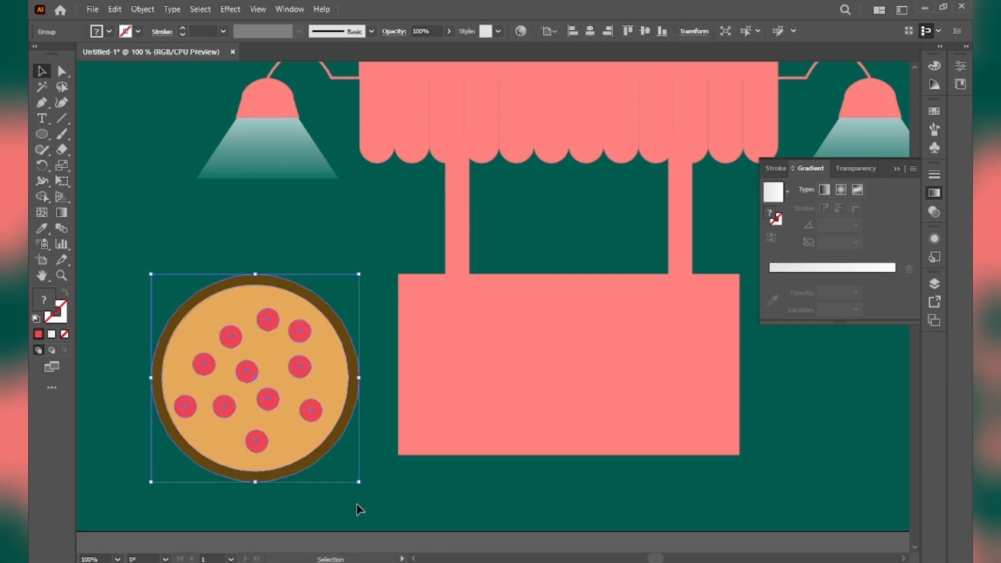
pyautogui.click(320, 508)
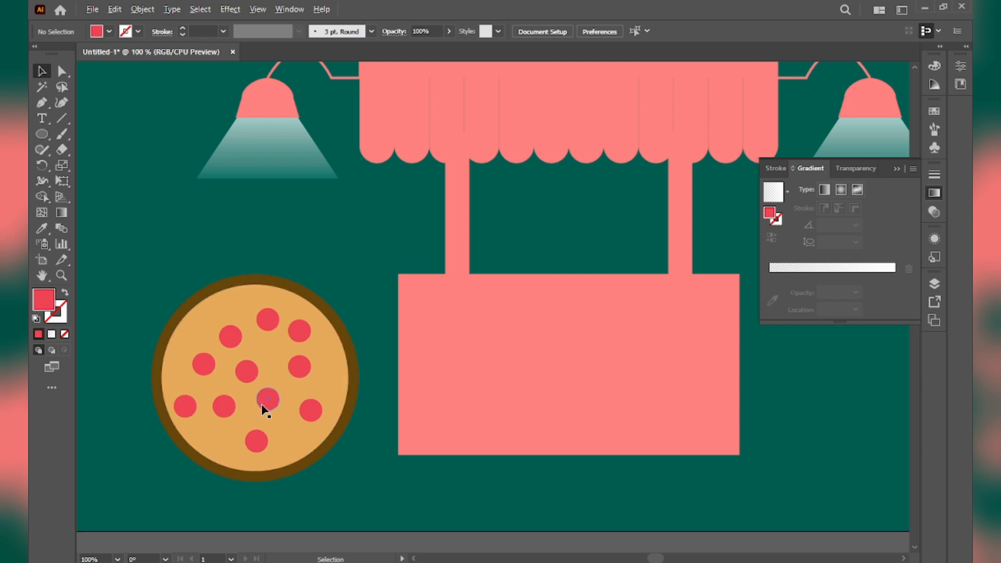
# Shrink the pizza and stand it on the counter beside the right post, with a copy to the left of the stall
pyautogui.moveTo(265, 381); pyautogui.dragTo(548, 267)
pyautogui.moveTo(540, 160); pyautogui.dragTo(539, 222)
pyautogui.moveTo(535, 287); pyautogui.dragTo(215, 307)
pyautogui.click(342, 293)
pyautogui.click(349, 278)
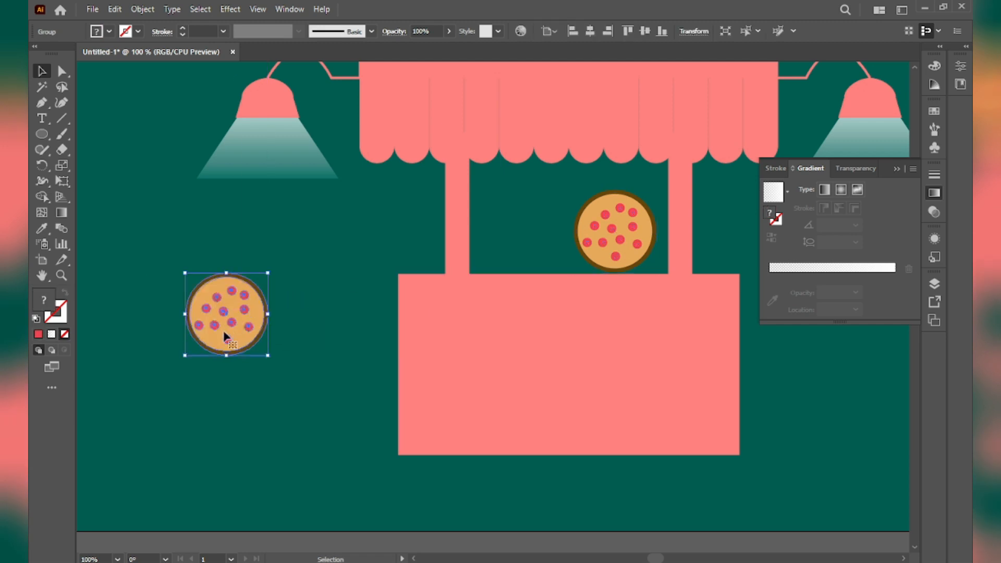
# Draw a closed triangle with the Pen tool over the copied pizza's left part, its tip at the pizza's centre
pyautogui.scroll(2, 200, 325)
pyautogui.click(42, 103)
pyautogui.click(166, 215)
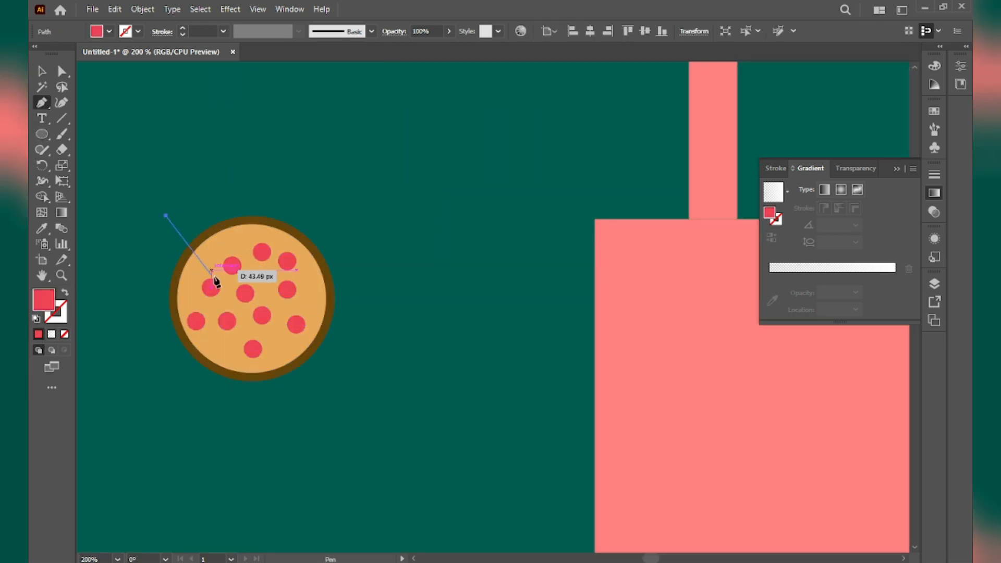
pyautogui.click(257, 294)
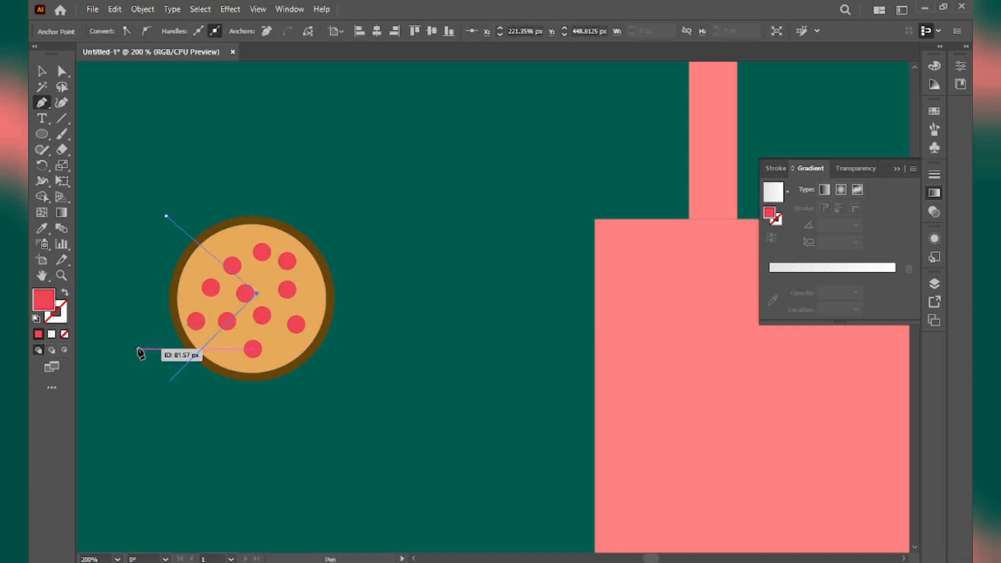
pyautogui.click(169, 380)
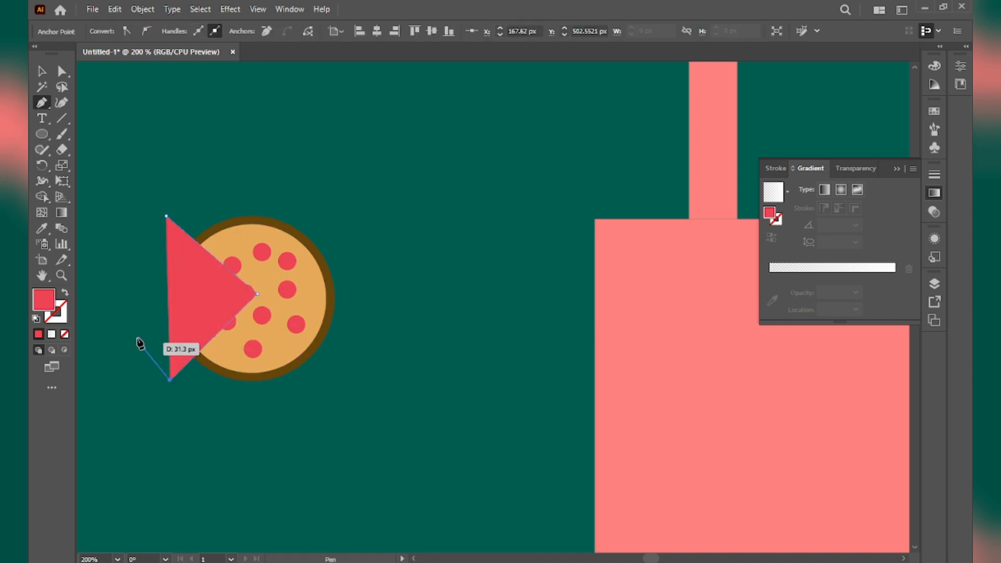
pyautogui.click(166, 216)
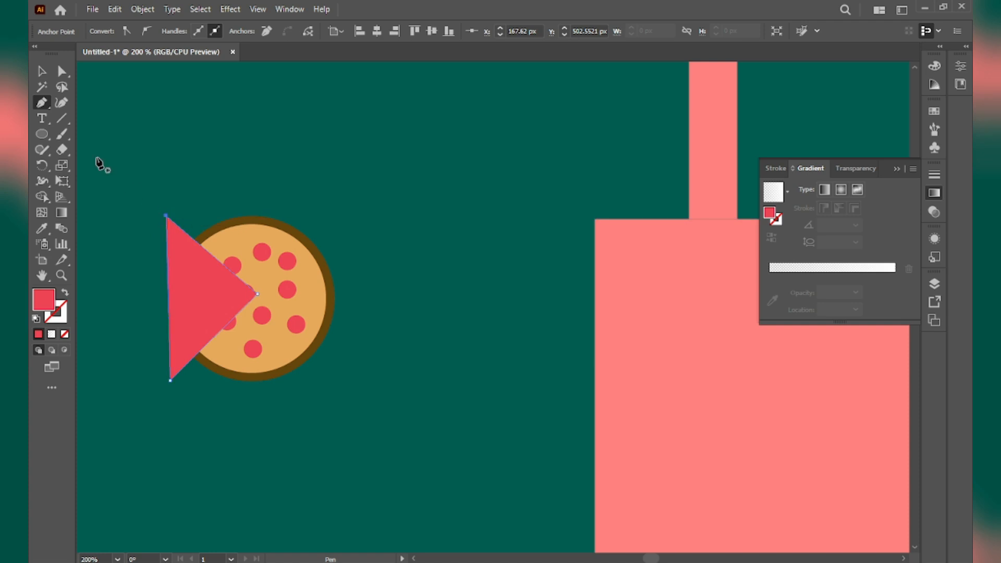
# Select the triangle and the copied pizza, and remove the pizza areas outside the triangle with Shape Builder
pyautogui.click(45, 72)
pyautogui.click(315, 282)
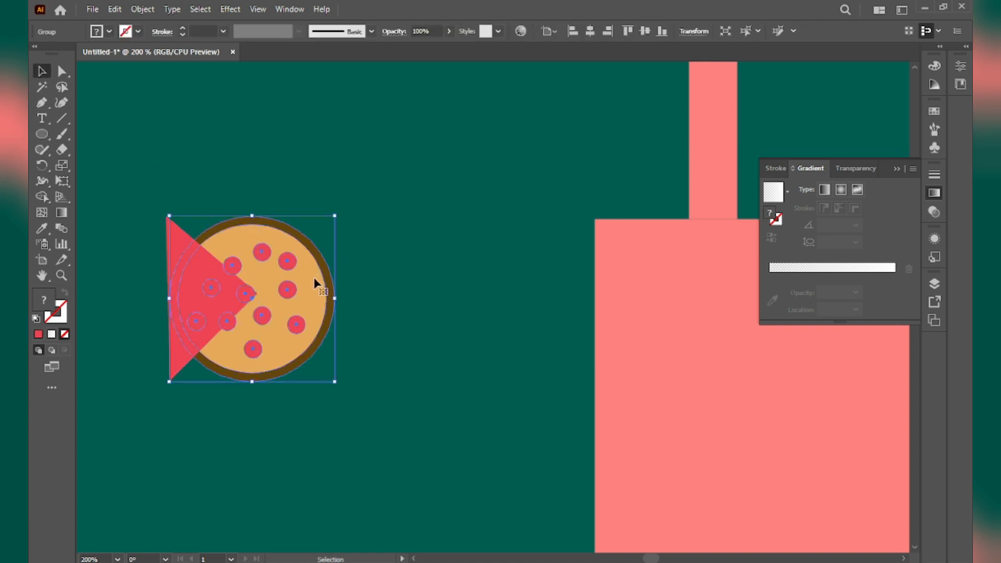
pyautogui.click(165, 174)
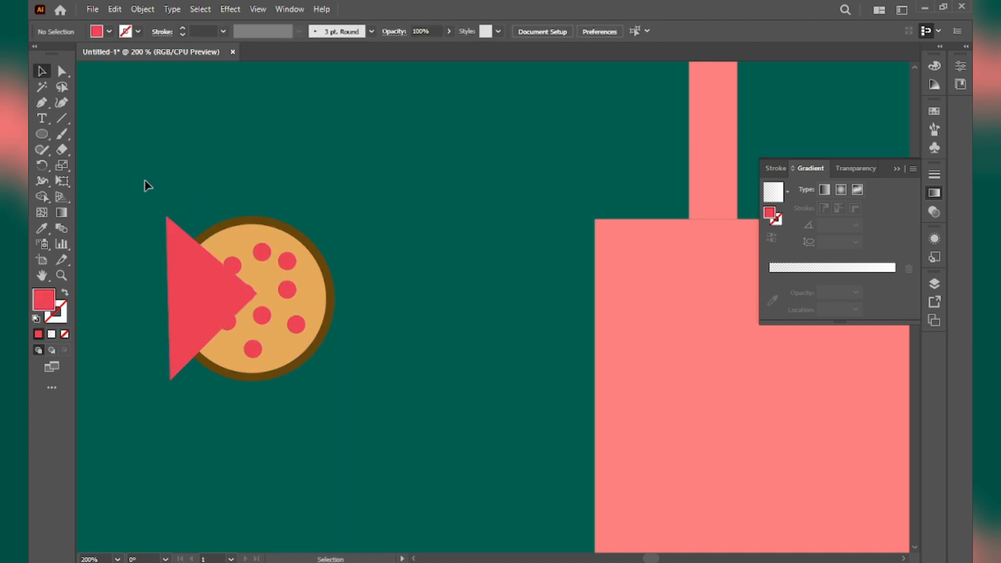
pyautogui.click(280, 272)
pyautogui.moveTo(147, 206); pyautogui.dragTo(330, 345)
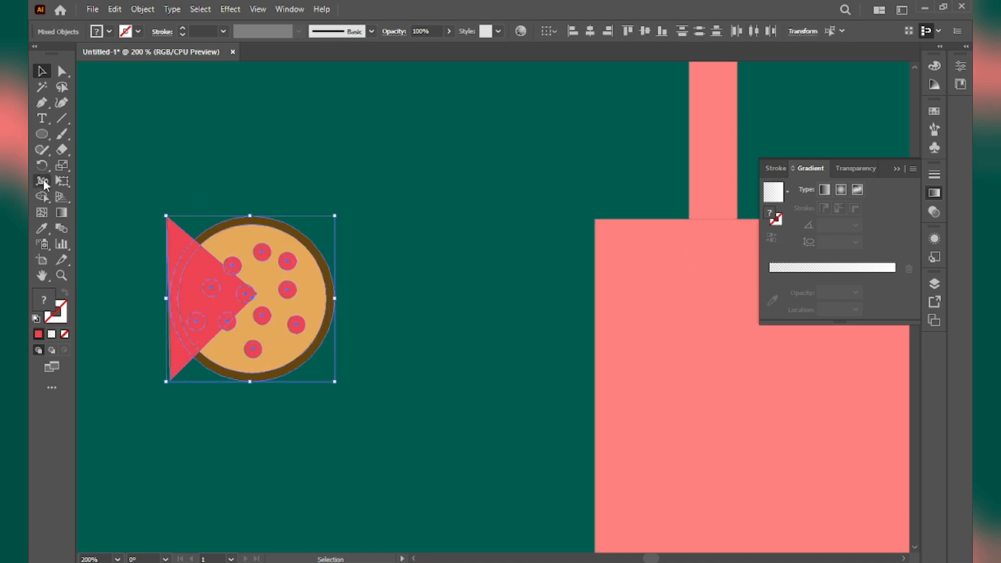
pyautogui.click(42, 197)
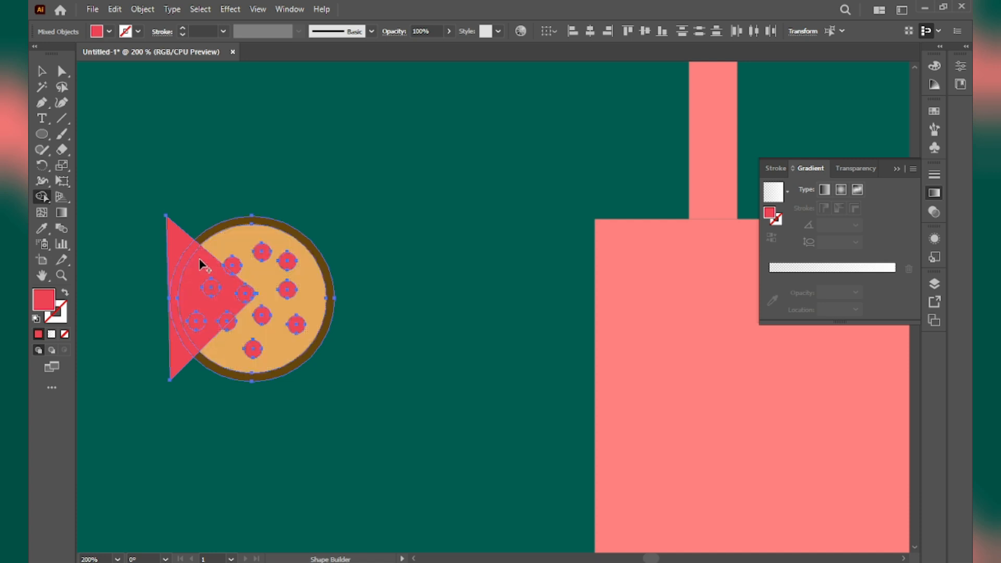
pyautogui.moveTo(219, 225)
pyautogui.mouseDown()
pyautogui.moveTo(266, 281)
pyautogui.moveTo(229, 262)
pyautogui.moveTo(256, 256)
pyautogui.mouseUp()
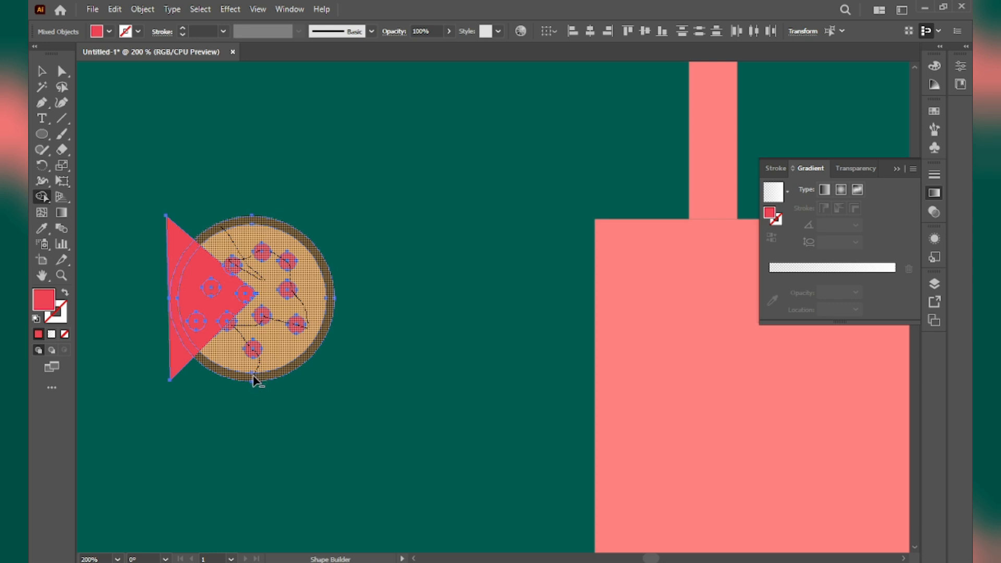
pyautogui.moveTo(252, 375); pyautogui.dragTo(252, 376)
# Move the leftover red triangle off the pizza slice and delete it
pyautogui.click(40, 74)
pyautogui.click(174, 167)
pyautogui.moveTo(180, 243); pyautogui.dragTo(286, 204)
pyautogui.press('Delete')
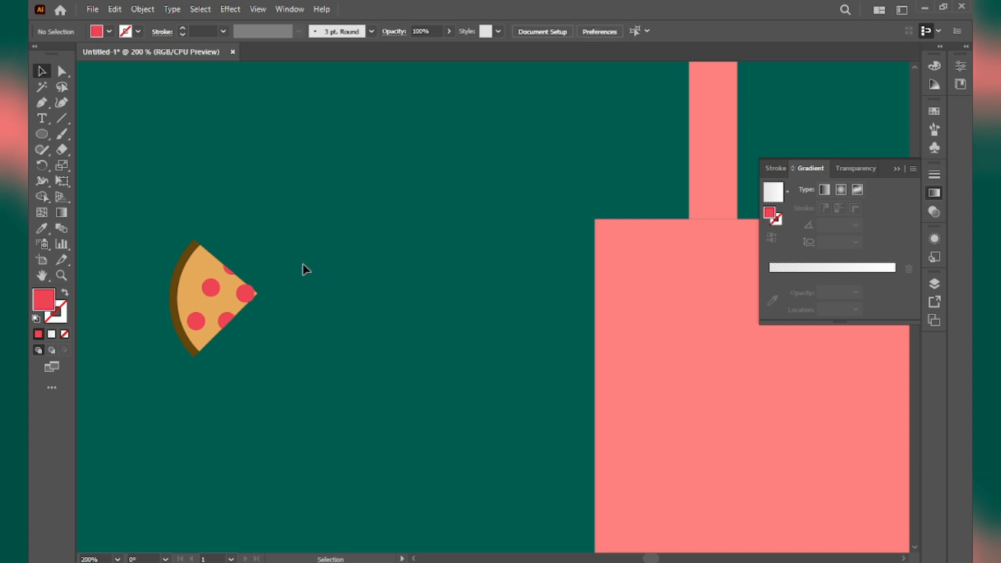
# Move the pizza slice onto the front of the stall's counter and reshape it into a wide, flattened slice
pyautogui.moveTo(113, 220); pyautogui.dragTo(299, 401)
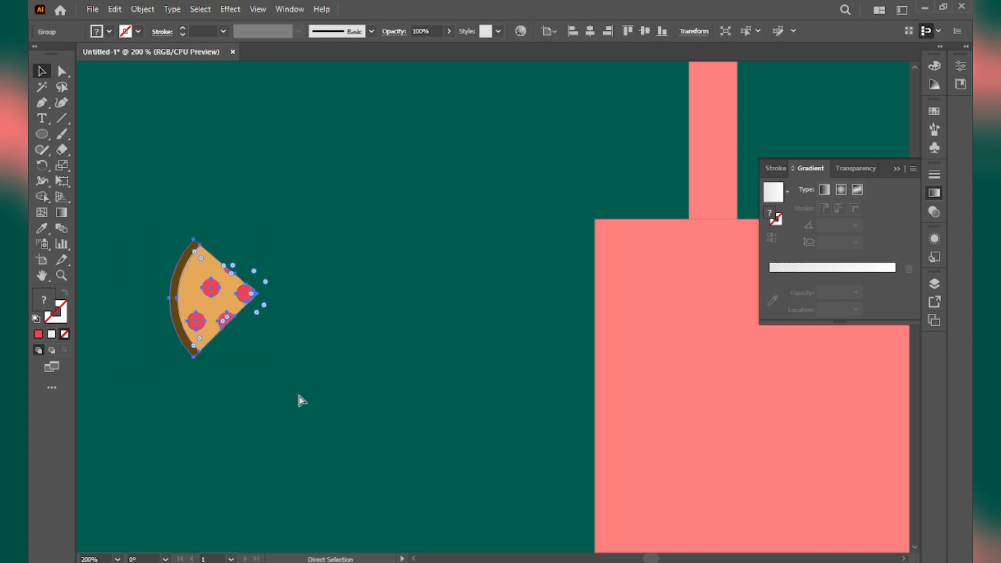
pyautogui.moveTo(192, 299); pyautogui.dragTo(678, 401)
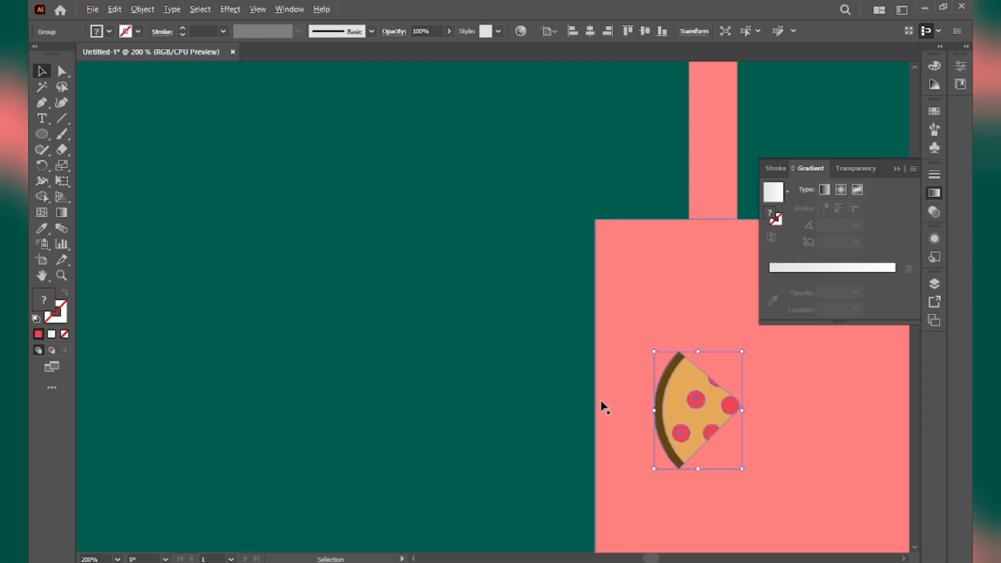
pyautogui.scroll(-1, 607, 405)
pyautogui.moveTo(610, 402); pyautogui.dragTo(190, 385)
pyautogui.moveTo(276, 371); pyautogui.dragTo(620, 394)
pyautogui.moveTo(539, 403); pyautogui.dragTo(467, 399)
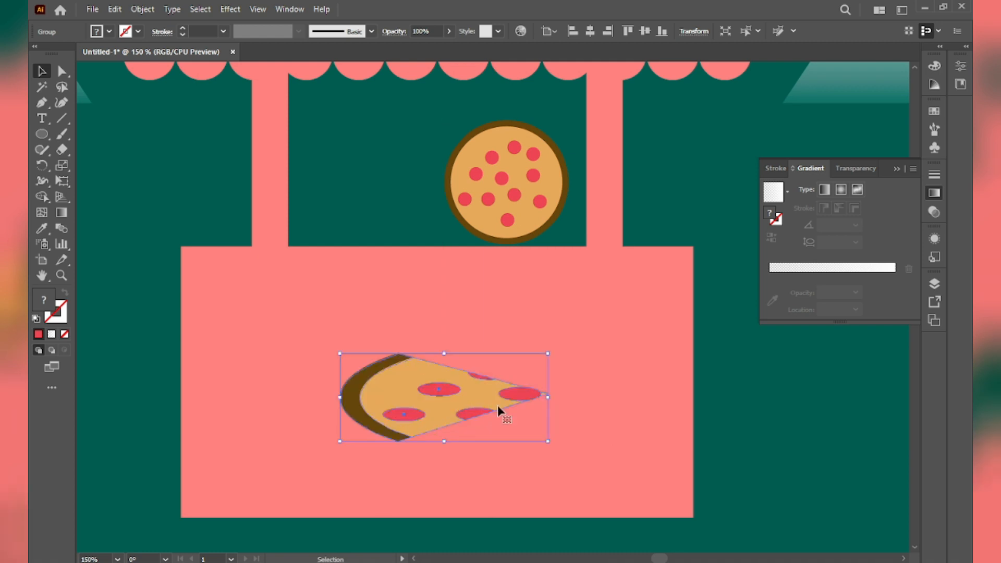
pyautogui.moveTo(547, 394); pyautogui.dragTo(489, 395)
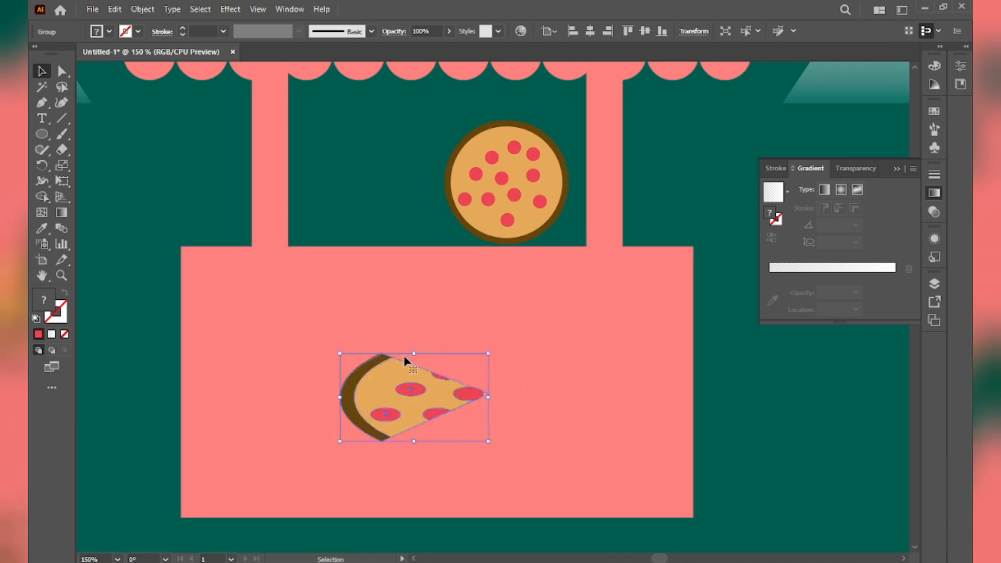
pyautogui.moveTo(414, 353); pyautogui.dragTo(442, 383)
# Centre the pizza slice horizontally and vertically on the counter rectangle, using the counter as the key object
pyautogui.click(524, 414)
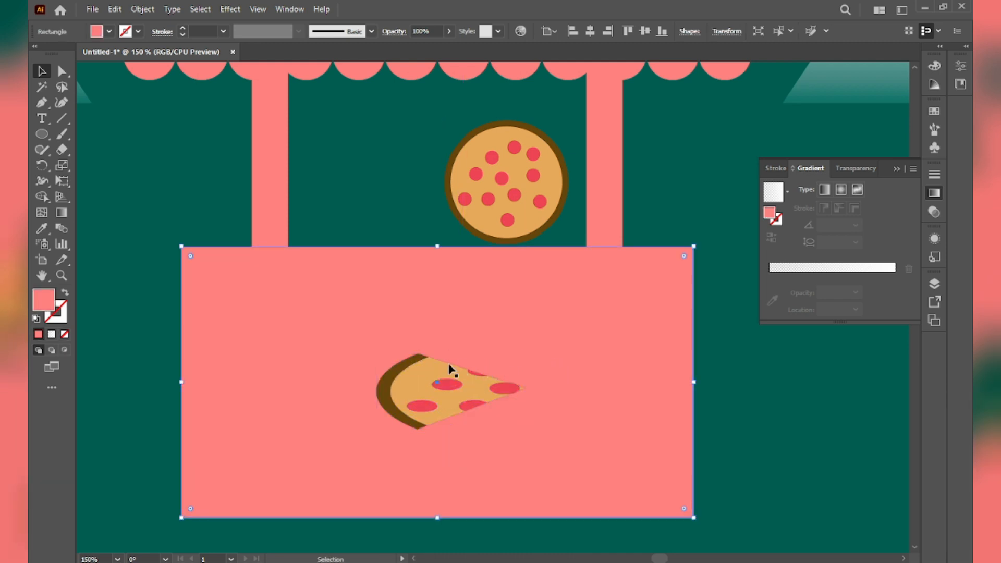
pyautogui.keyDown('shift'); pyautogui.click(421, 407); pyautogui.keyUp('shift')
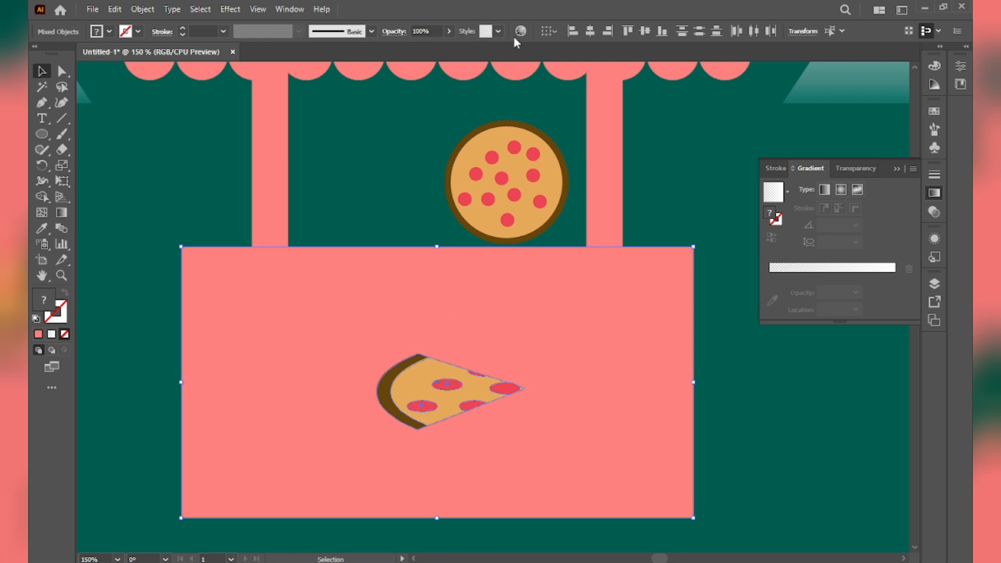
pyautogui.click(512, 274)
pyautogui.click(590, 32)
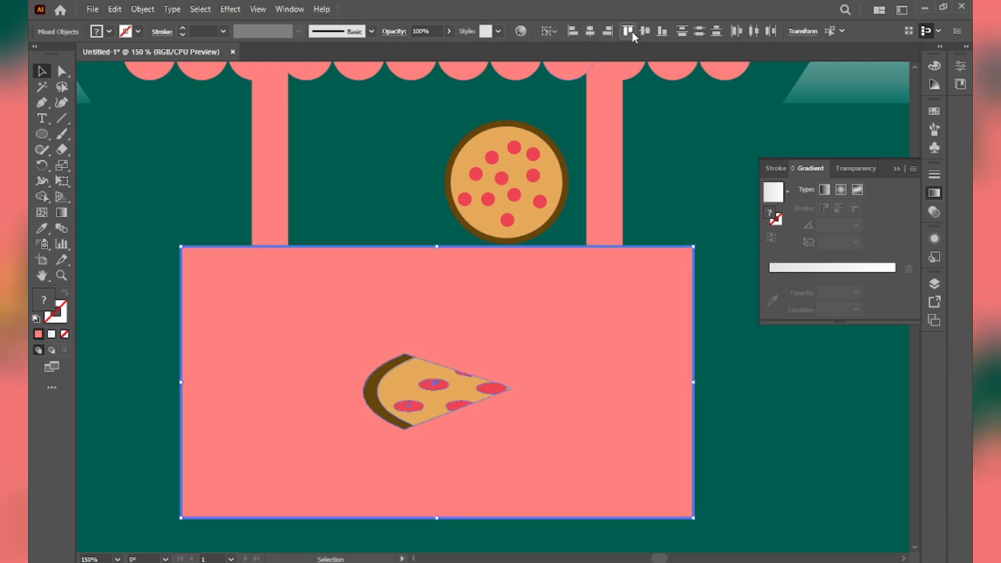
pyautogui.click(646, 33)
pyautogui.click(700, 193)
pyautogui.hotkey('ctrl', '0')
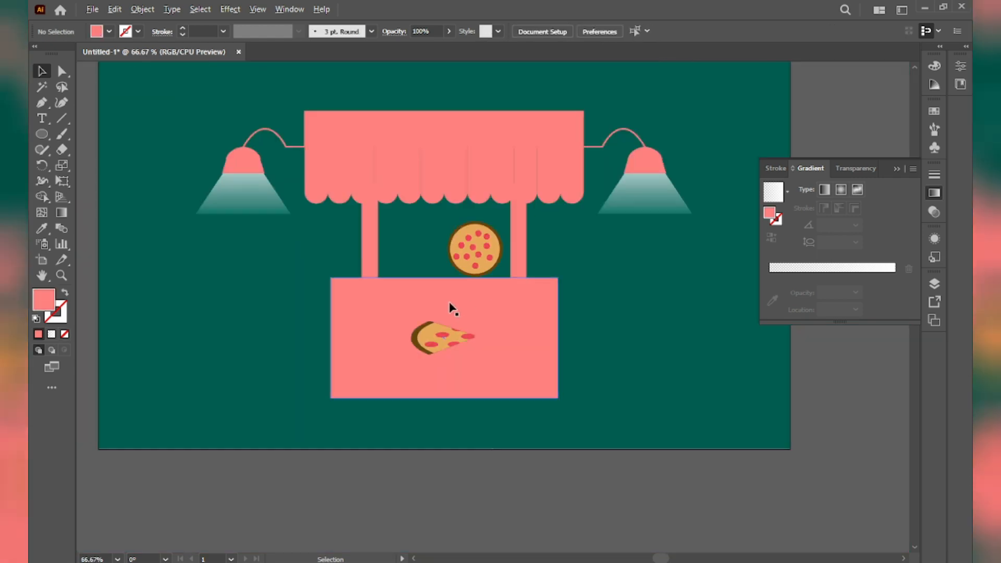
# Copy the awning's plain upper bar to just above the awning and round its corners fully
pyautogui.moveTo(455, 311); pyautogui.dragTo(445, 409)
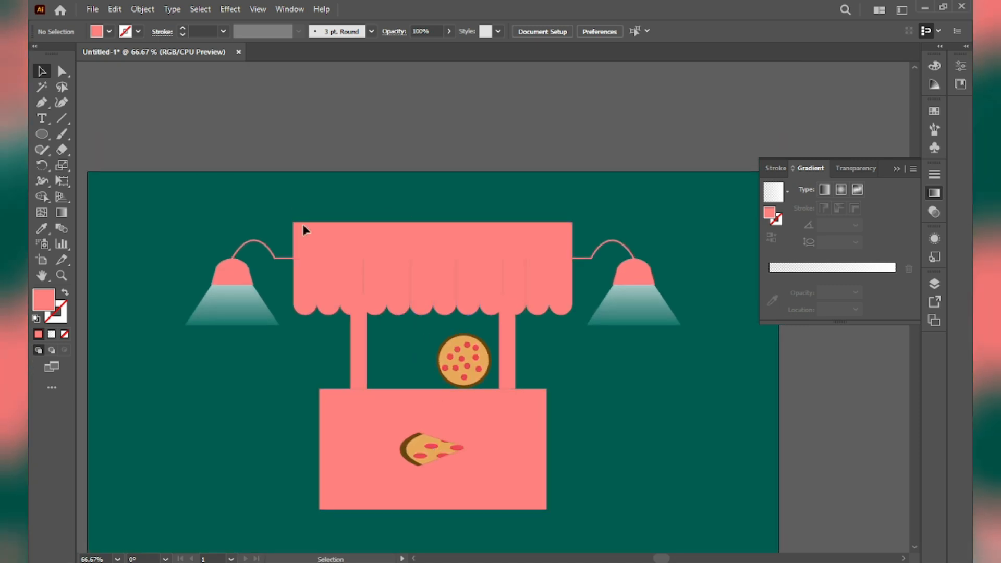
pyautogui.scroll(1, 423, 257)
pyautogui.moveTo(428, 227); pyautogui.dragTo(402, 276)
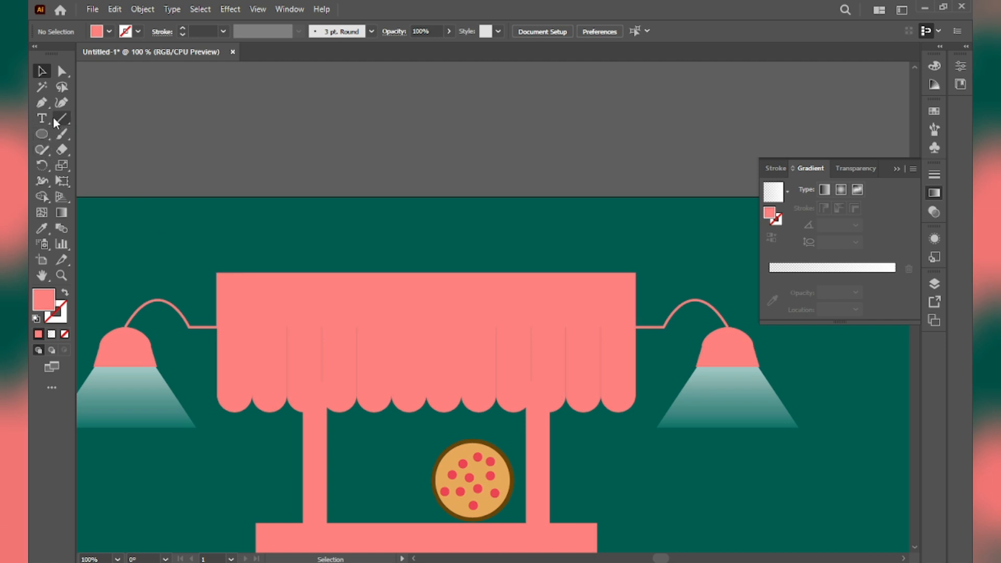
pyautogui.moveTo(368, 302); pyautogui.dragTo(363, 224)
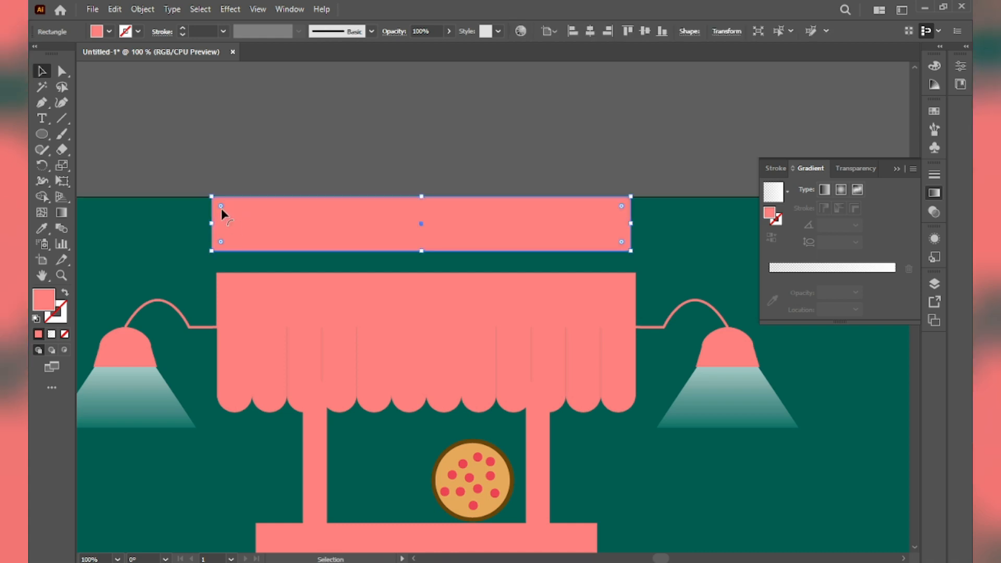
pyautogui.moveTo(219, 203); pyautogui.dragTo(274, 225)
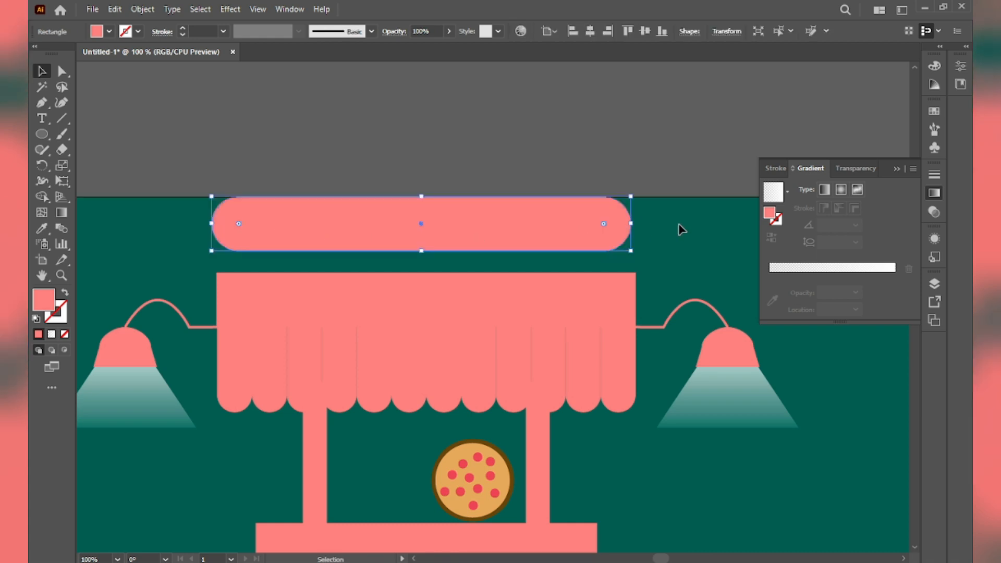
# Scale the rounded bar down to a short pill-shaped sign above the middle of the awning
pyautogui.click(604, 223)
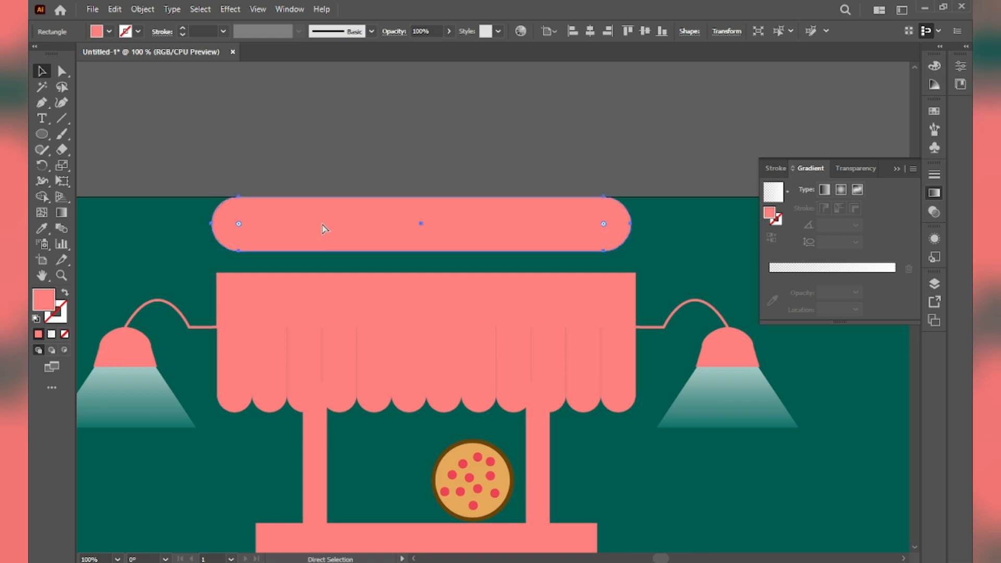
pyautogui.hotkey('ctrl', 'z')
pyautogui.moveTo(621, 207); pyautogui.dragTo(510, 224)
pyautogui.moveTo(449, 229); pyautogui.dragTo(449, 235)
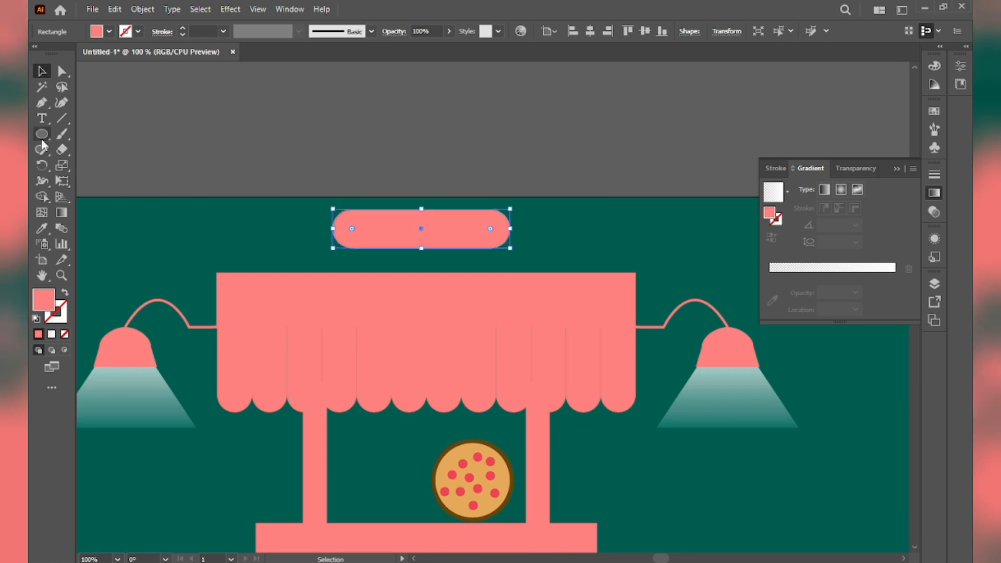
# Draw a small upright rectangle beside the pill-shaped sign with the Rectangle tool
pyautogui.moveTo(42, 134); pyautogui.dragTo(87, 137)
pyautogui.moveTo(266, 224); pyautogui.dragTo(277, 241)
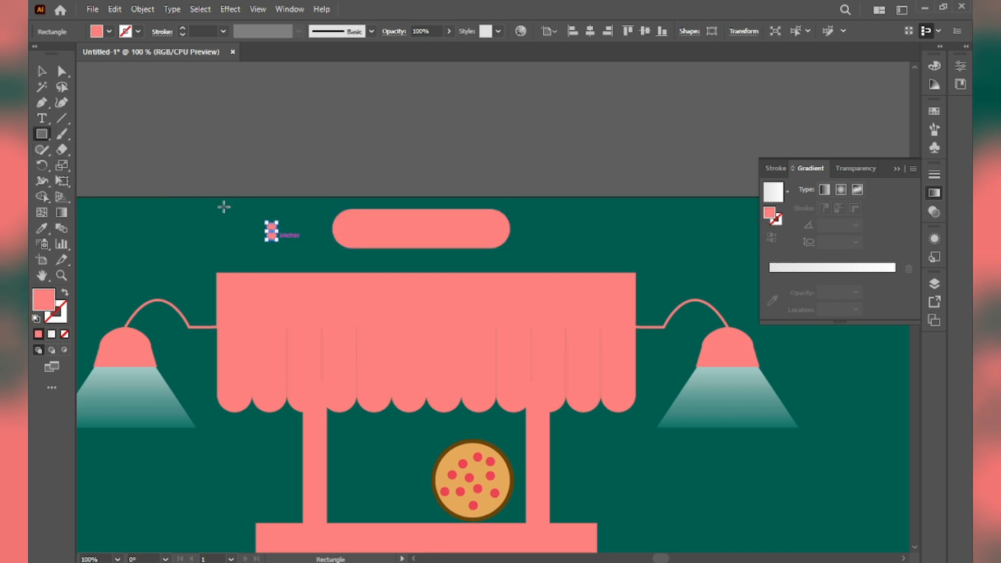
pyautogui.click(44, 68)
pyautogui.click(294, 195)
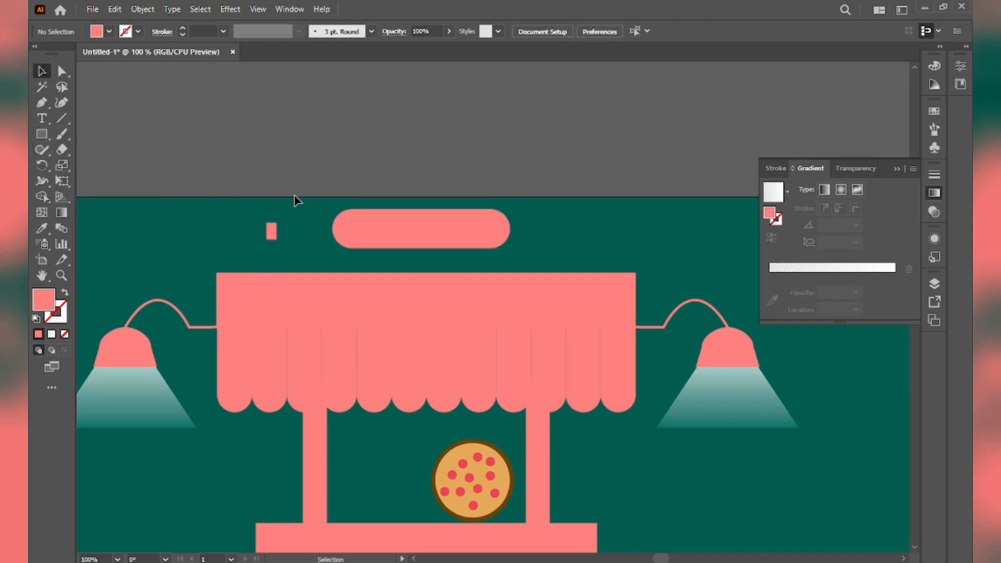
# Stand the small rectangle on the awning's upper edge beneath the sign, with a copy beside it as a second support
pyautogui.scroll(2, 315, 257)
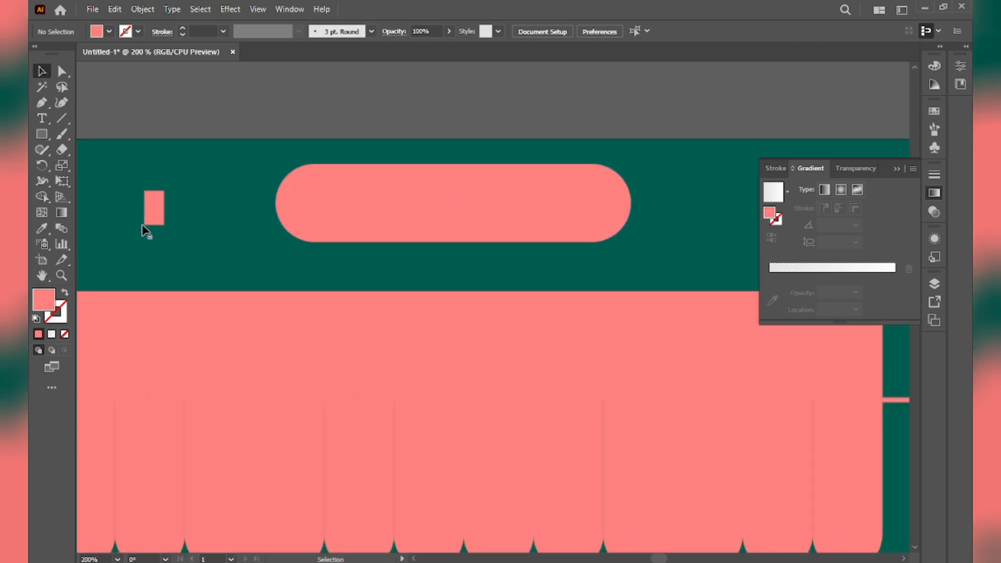
pyautogui.moveTo(156, 207); pyautogui.dragTo(606, 262)
pyautogui.scroll(-1, 553, 269)
pyautogui.scroll(-1, 553, 269)
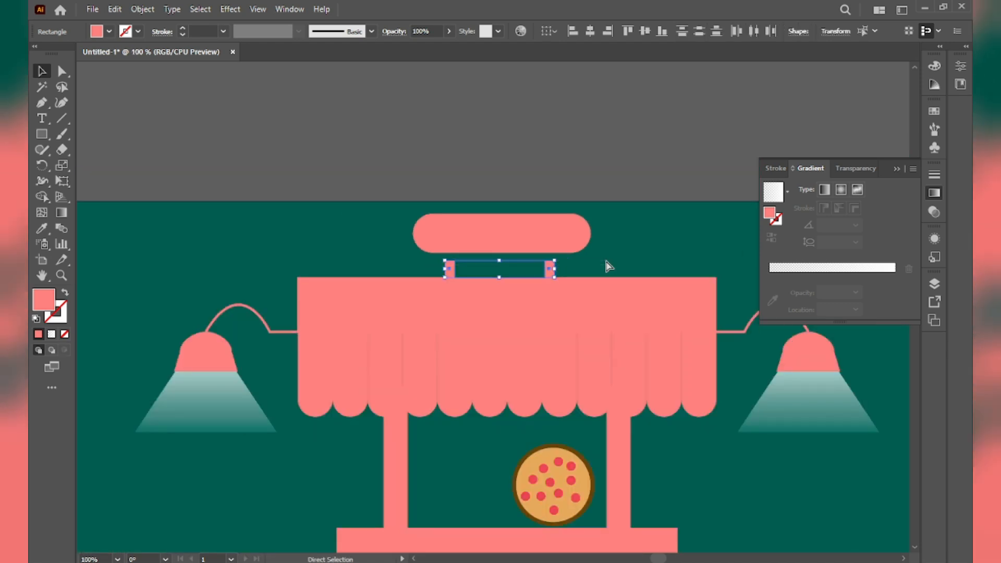
# Group the two sign supports and centre the group horizontally
pyautogui.hotkey('ctrl', 'g')
pyautogui.click(594, 34)
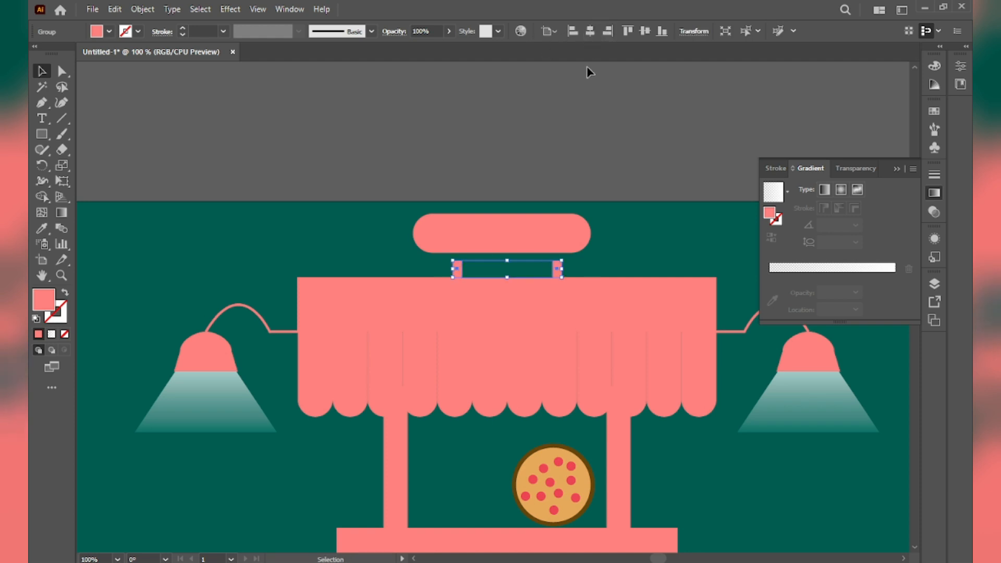
pyautogui.click(634, 225)
# Centre the pill-shaped sign horizontally and lower it onto its two supports
pyautogui.click(568, 230)
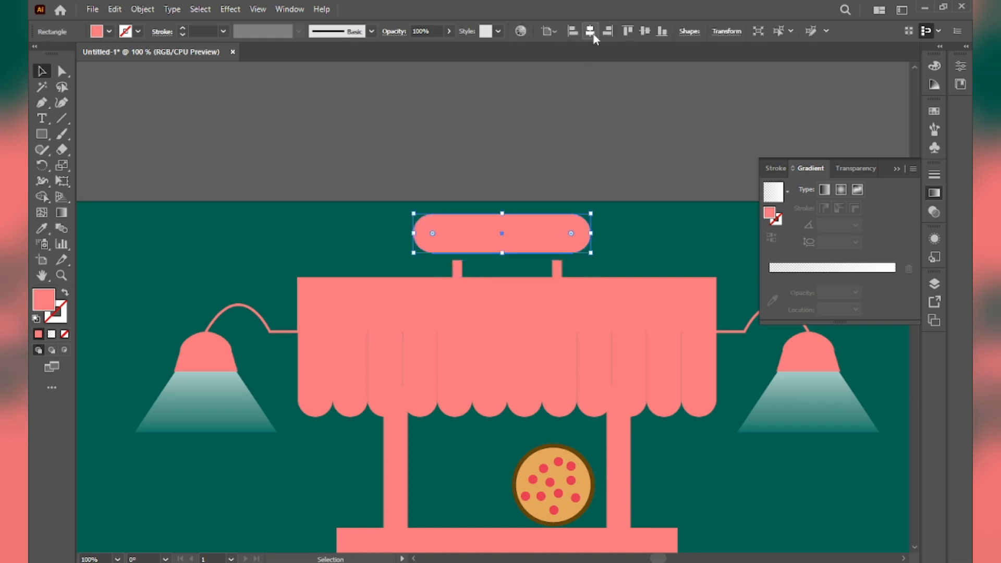
pyautogui.click(594, 35)
pyautogui.click(608, 225)
pyautogui.moveTo(552, 241); pyautogui.dragTo(488, 258)
pyautogui.click(615, 232)
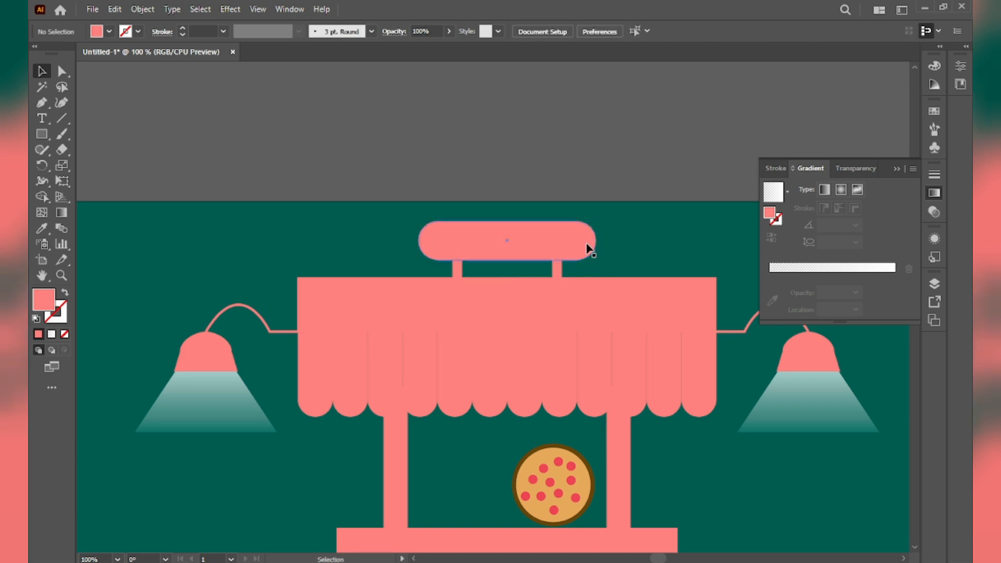
# Add the text PIZZA beside the sign and scale it up to about 135 pt
pyautogui.hotkey('ctrl', '0')
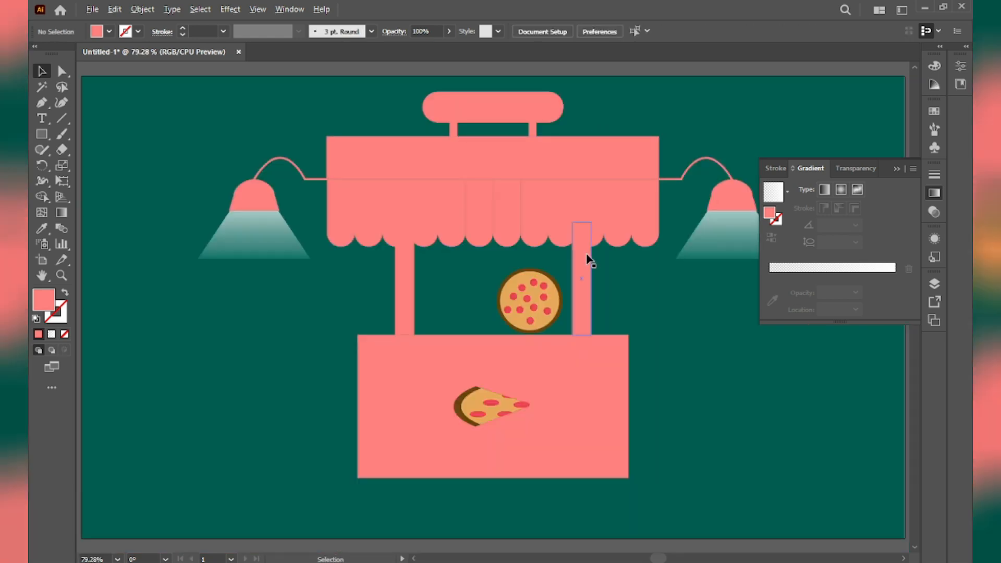
pyautogui.hotkey('ctrl', '-')
pyautogui.moveTo(585, 257); pyautogui.dragTo(489, 340)
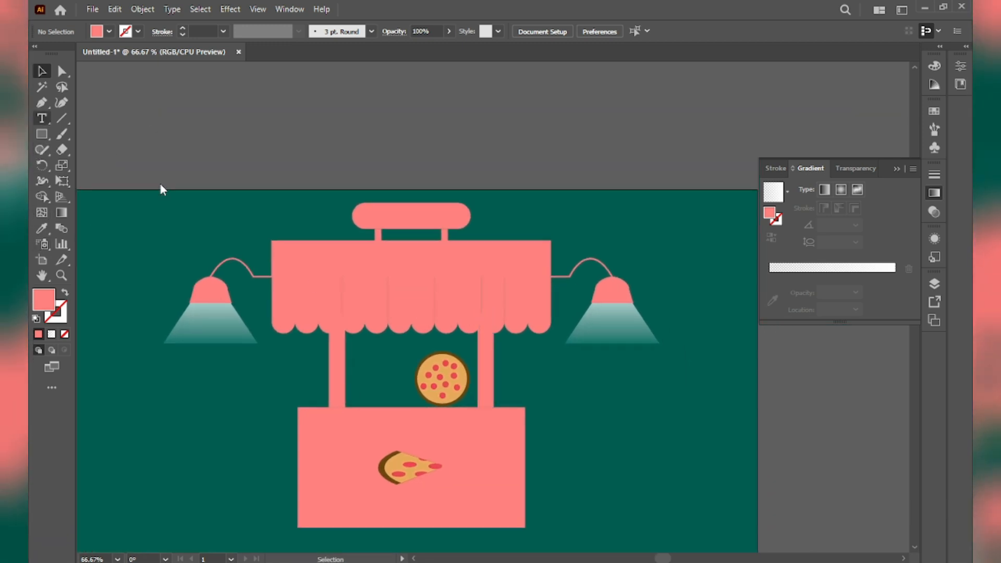
pyautogui.press('t')
pyautogui.click(256, 219)
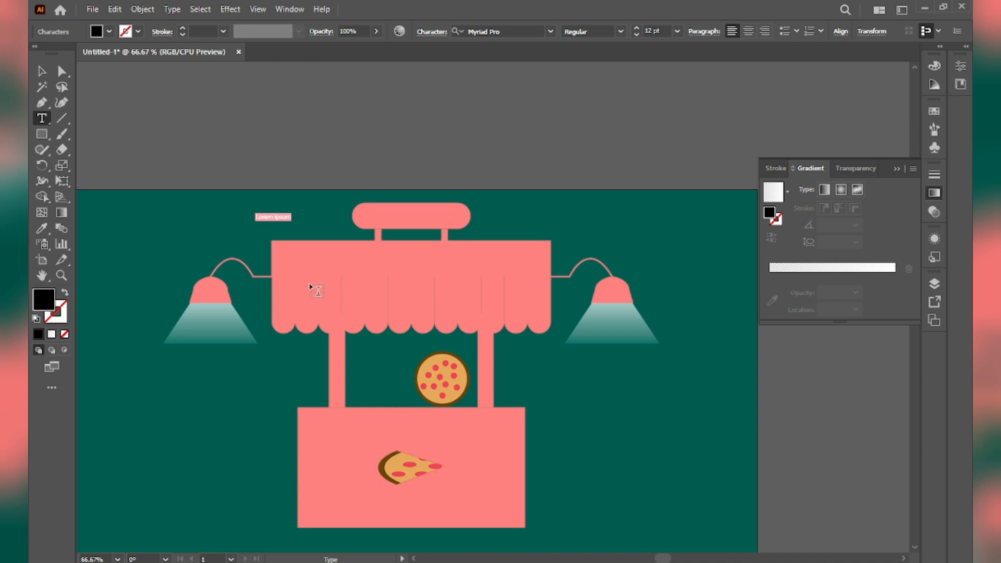
pyautogui.press('BackSpace')
pyautogui.hotkey('ctrl', 'a')
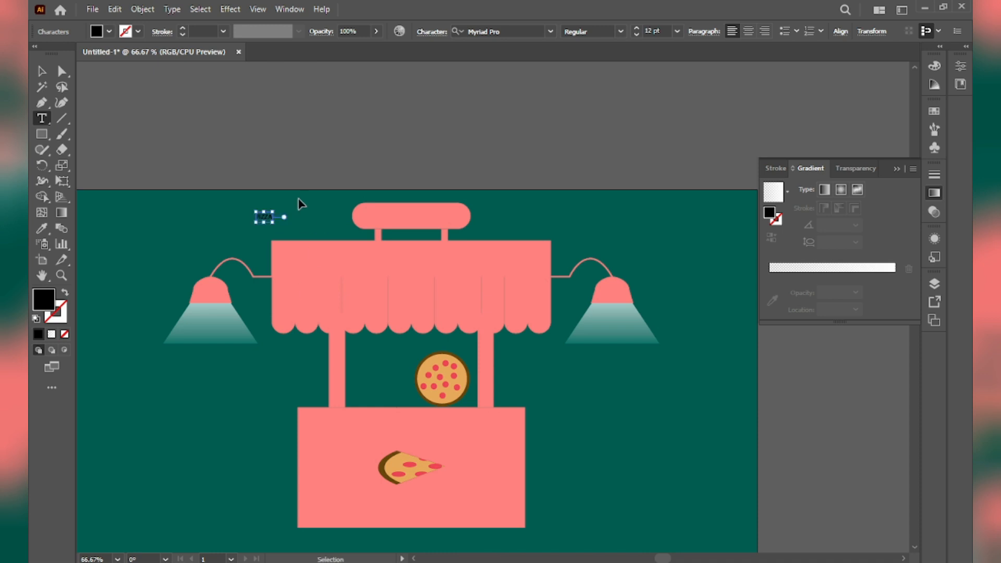
pyautogui.click(42, 72)
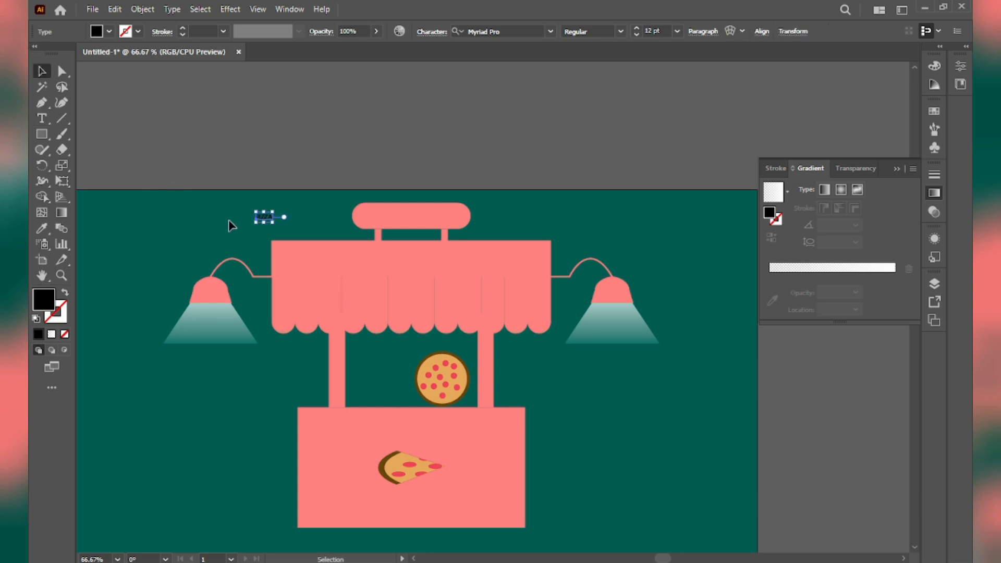
pyautogui.moveTo(272, 221); pyautogui.dragTo(442, 311)
# Change the font of the PIZZA text to Oswald Regular
pyautogui.doubleClick(413, 276)
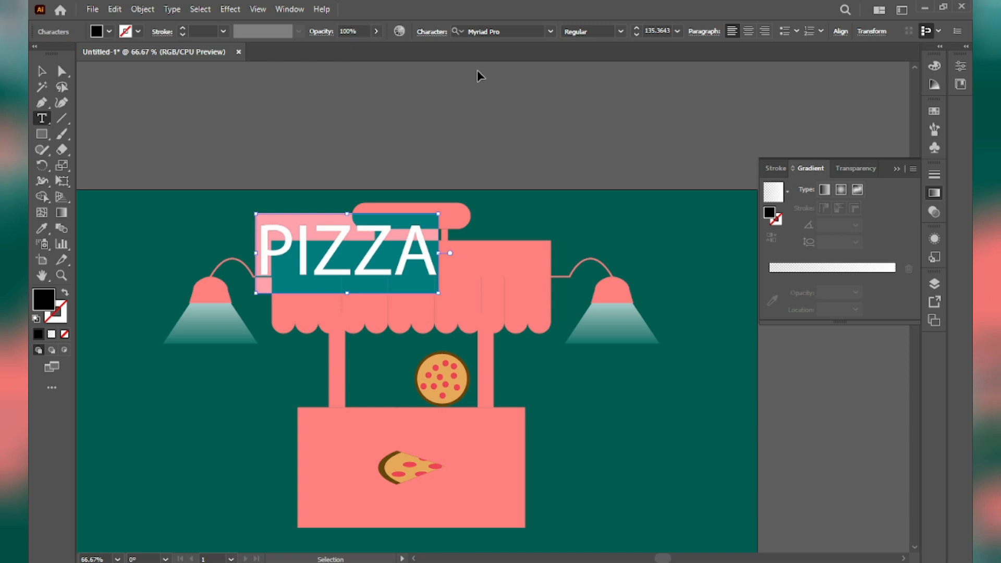
pyautogui.click(498, 32)
pyautogui.press('Down')
pyautogui.press('Down')
pyautogui.press('Down')
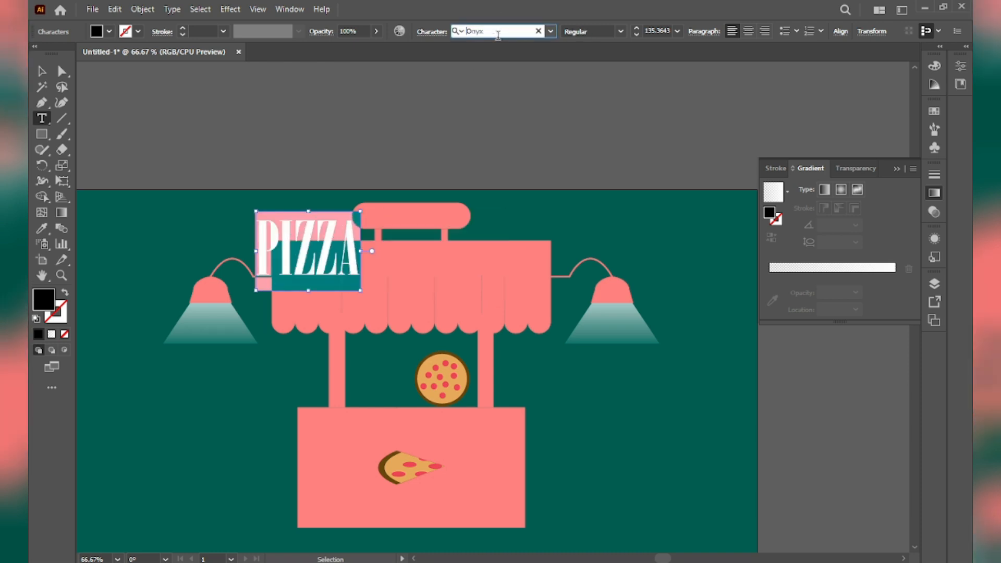
pyautogui.press('Down')
pyautogui.press('Down')
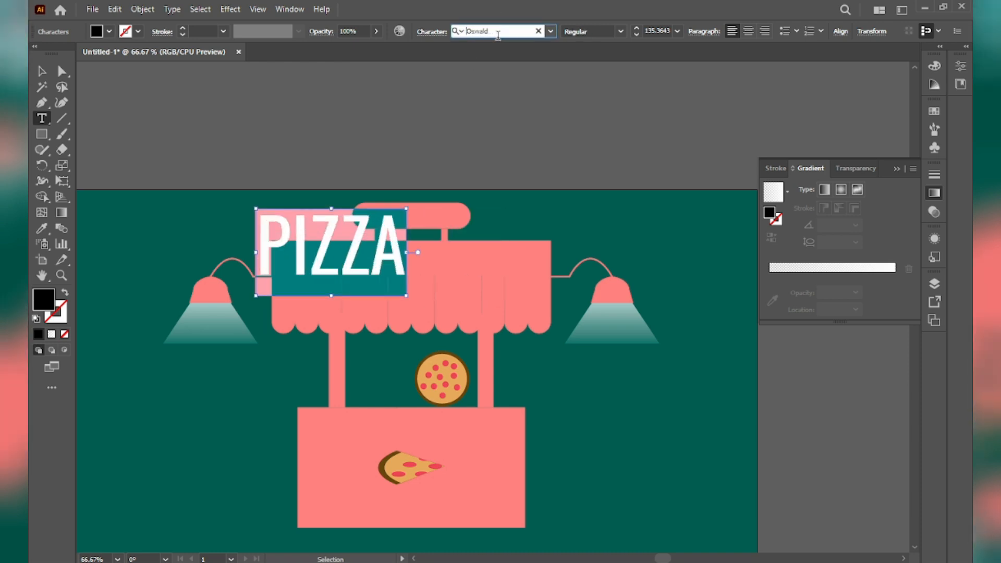
pyautogui.press('Escape')
# Move the PIZZA text over the sign and shrink it to fit within the sign's width
pyautogui.scroll(3, 323, 267)
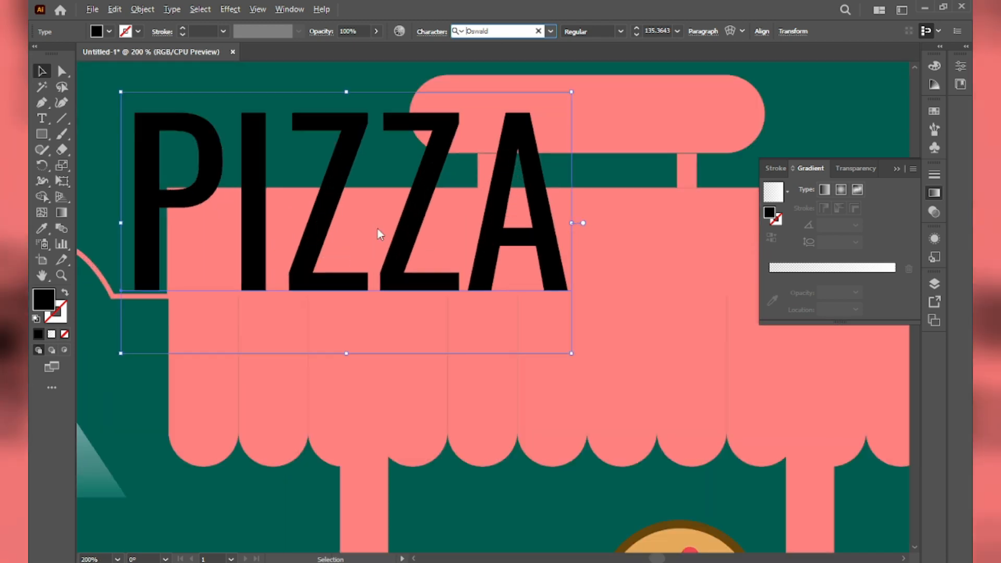
pyautogui.scroll(-3, 379, 234)
pyautogui.moveTo(329, 265); pyautogui.dragTo(409, 237)
pyautogui.click(603, 239)
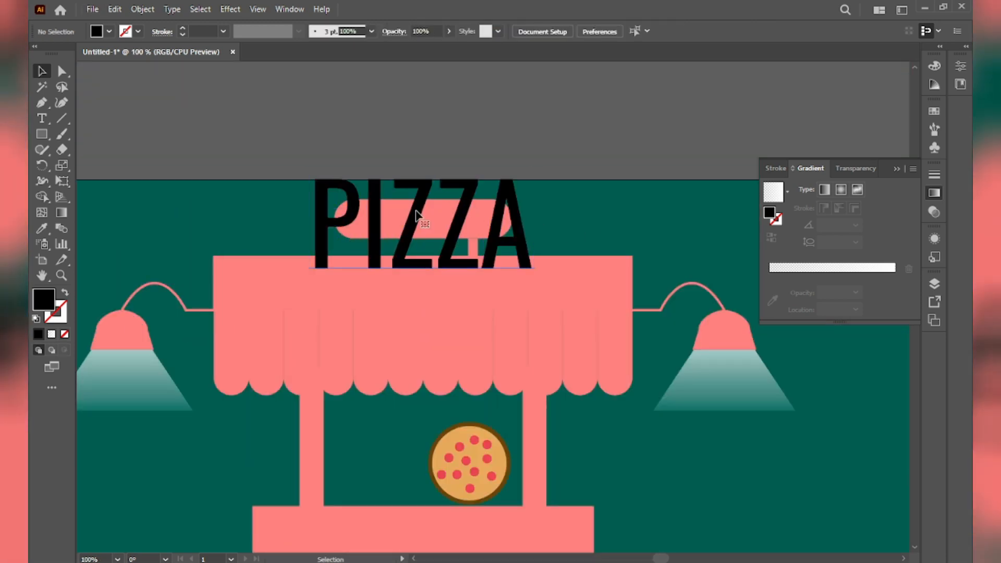
pyautogui.click(417, 216)
pyautogui.moveTo(422, 171); pyautogui.dragTo(370, 342)
pyautogui.scroll(2, 417, 248)
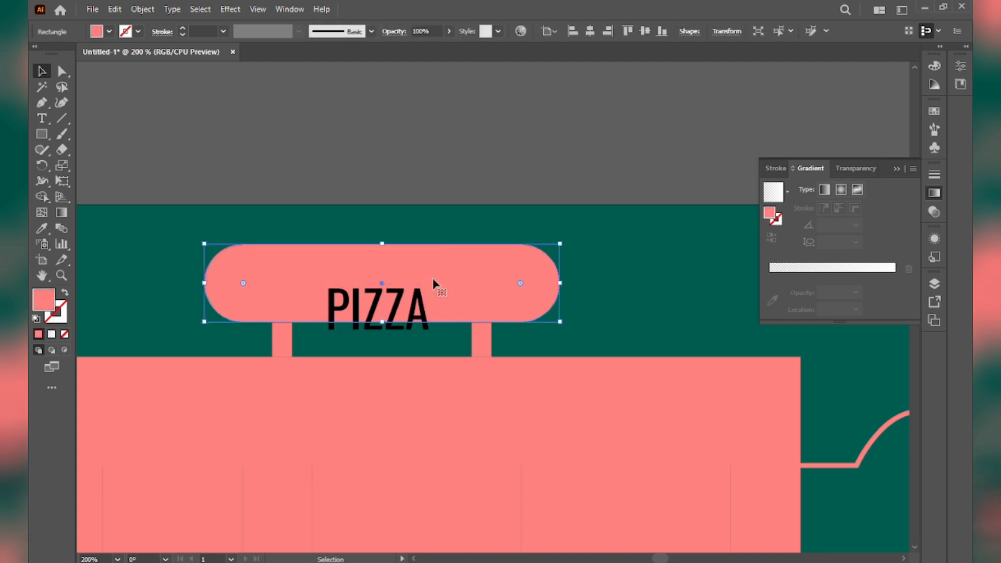
# Centre the PIZZA text horizontally and vertically on the pill-shaped sign, using the sign as the key object
pyautogui.keyDown('shift'); pyautogui.click(474, 279); pyautogui.keyUp('shift')
pyautogui.click(476, 277)
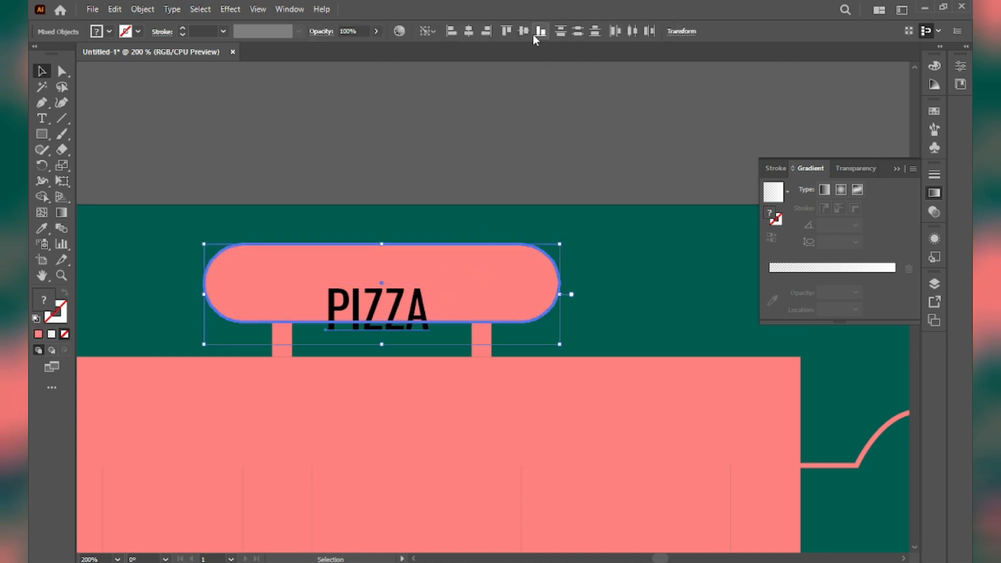
pyautogui.click(469, 32)
pyautogui.click(524, 31)
pyautogui.click(507, 150)
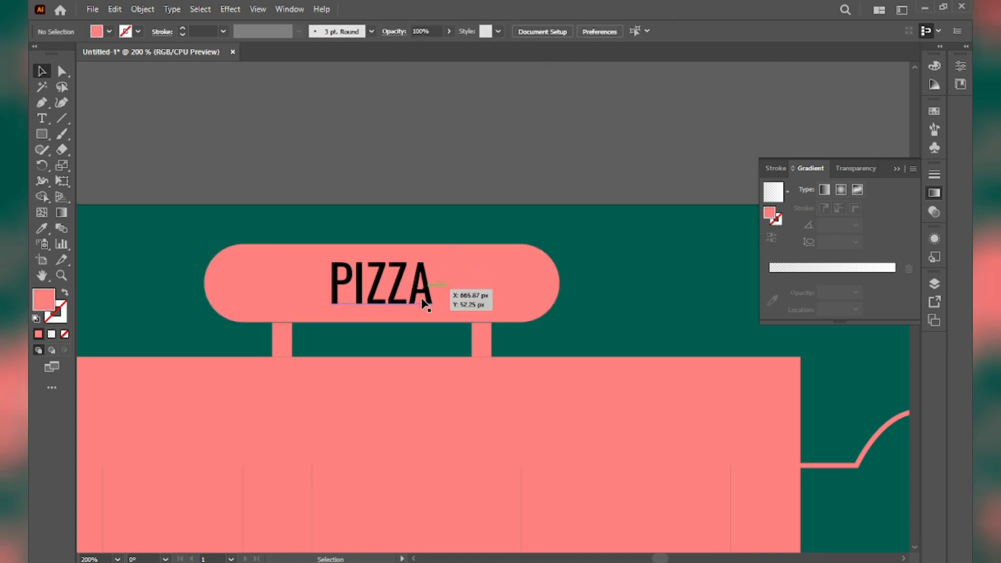
# Stretch the PIZZA text horizontally so it fills most of the sign's width
pyautogui.click(400, 301)
pyautogui.moveTo(431, 288); pyautogui.dragTo(524, 291)
pyautogui.click(478, 151)
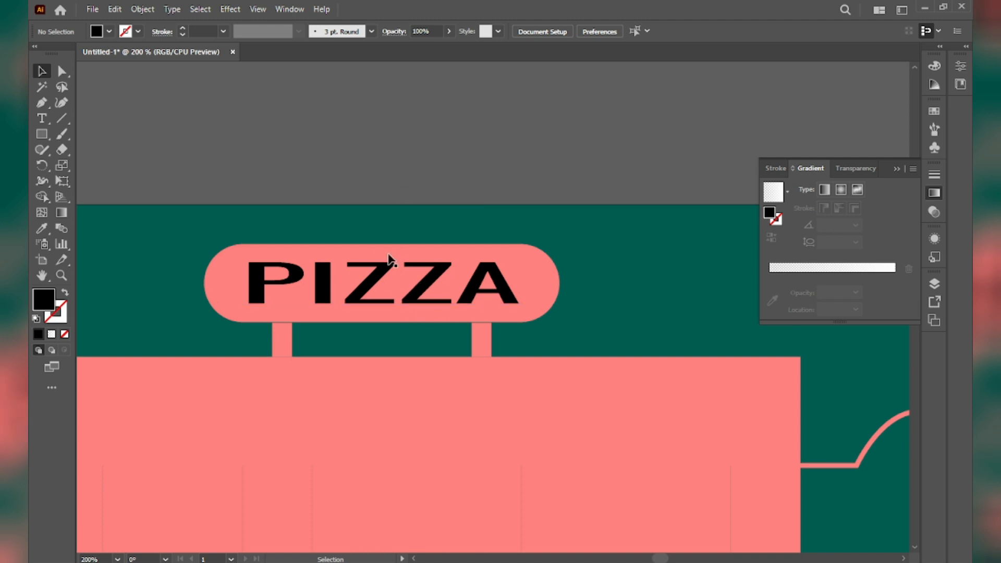
# Nudge the PIZZA text down slightly so it sits centred in the height of the sign
pyautogui.click(376, 296)
pyautogui.press('Down')
pyautogui.press('Down')
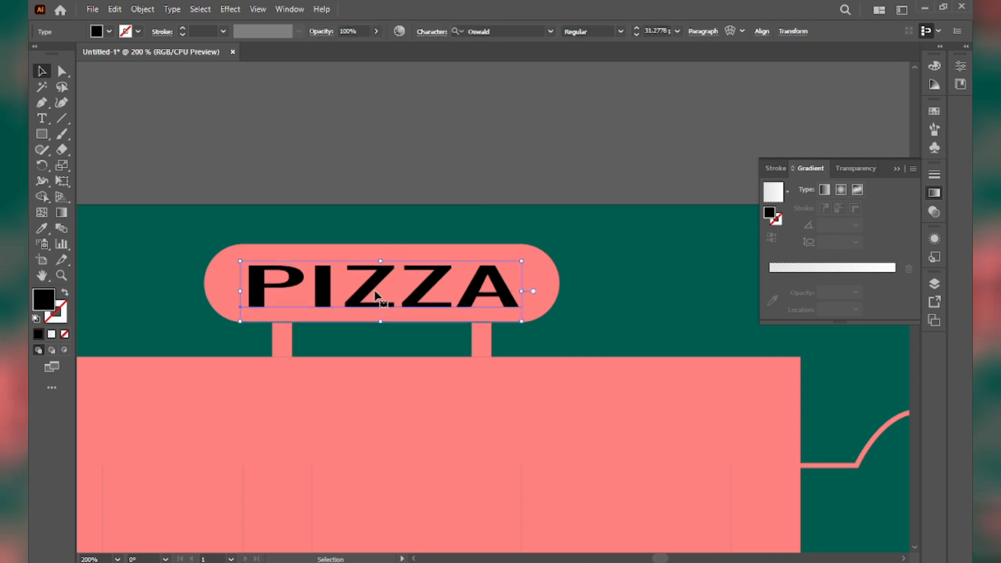
pyautogui.click(398, 180)
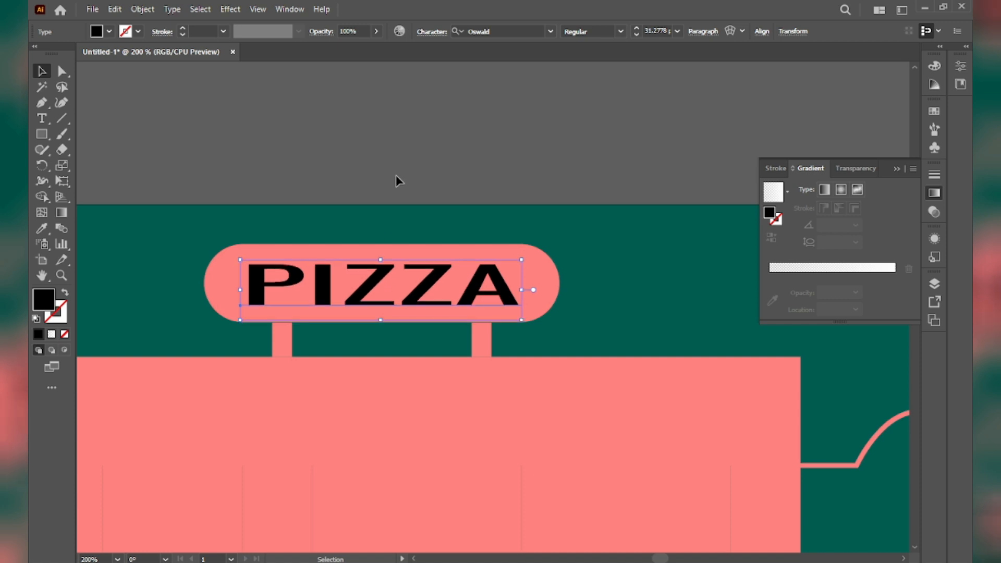
pyautogui.hotkey('ctrl', '0')
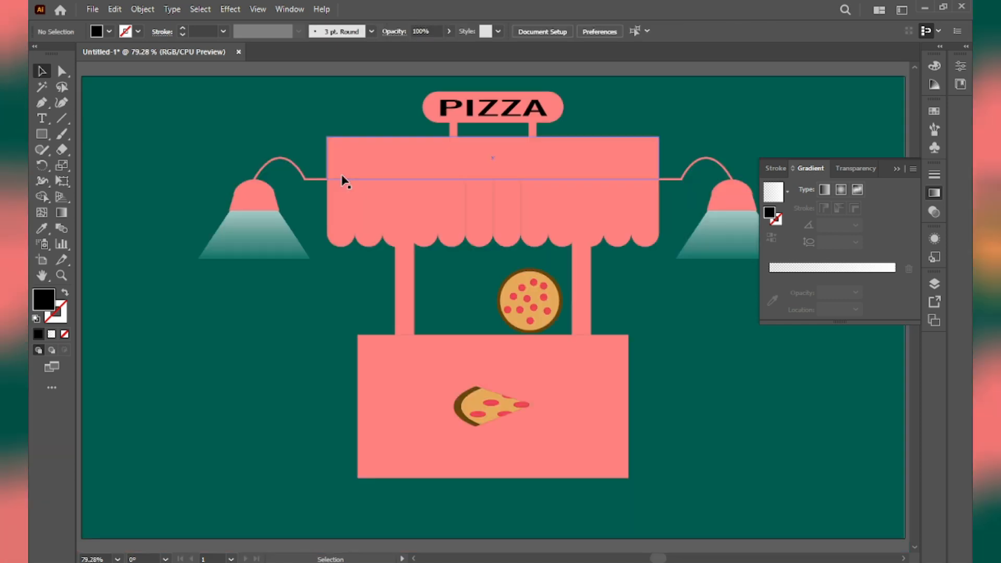
# Collapse the Gradient panel and draw a small upright black rectangle in the empty area left of the counter
pyautogui.press('alt')
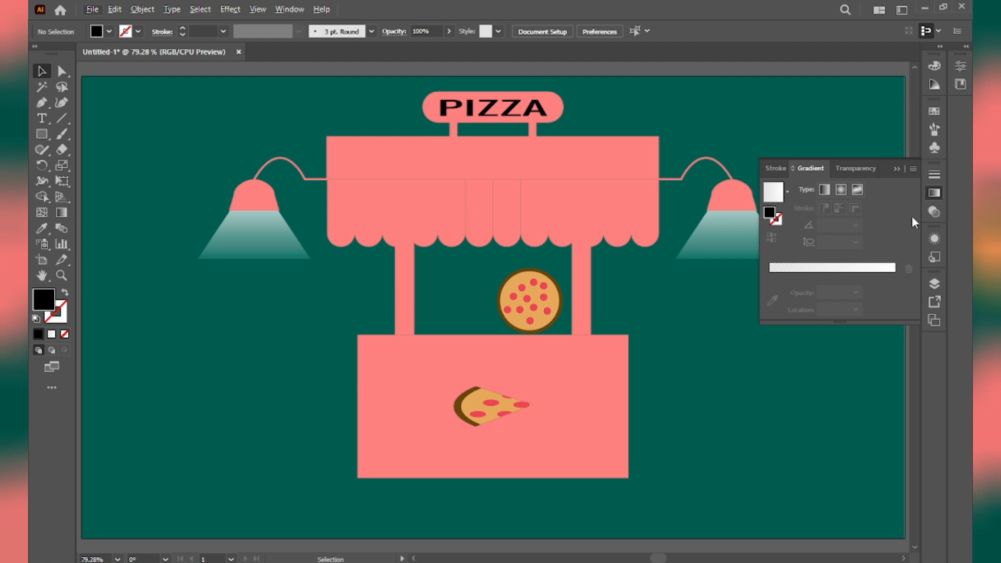
pyautogui.click(897, 171)
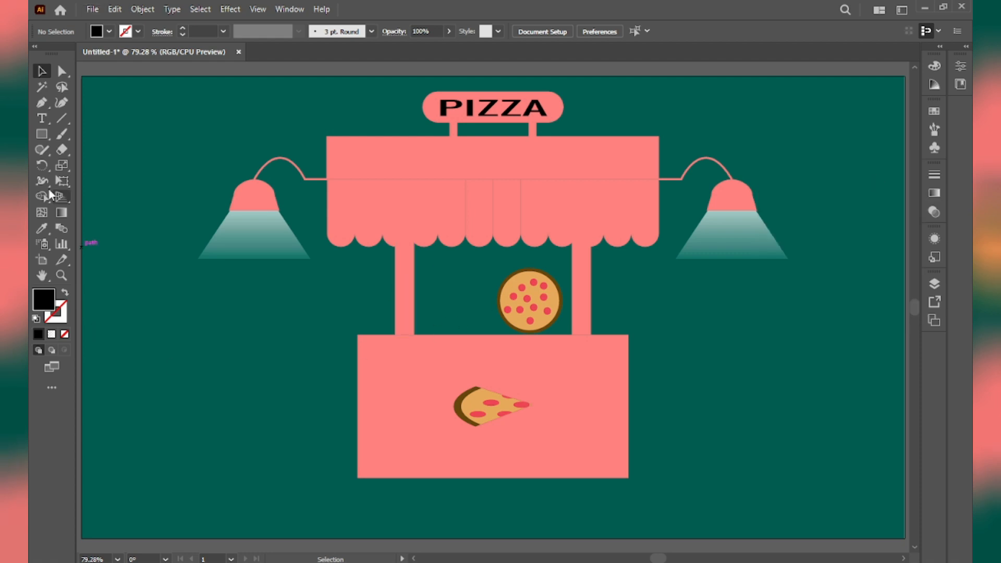
pyautogui.click(43, 134)
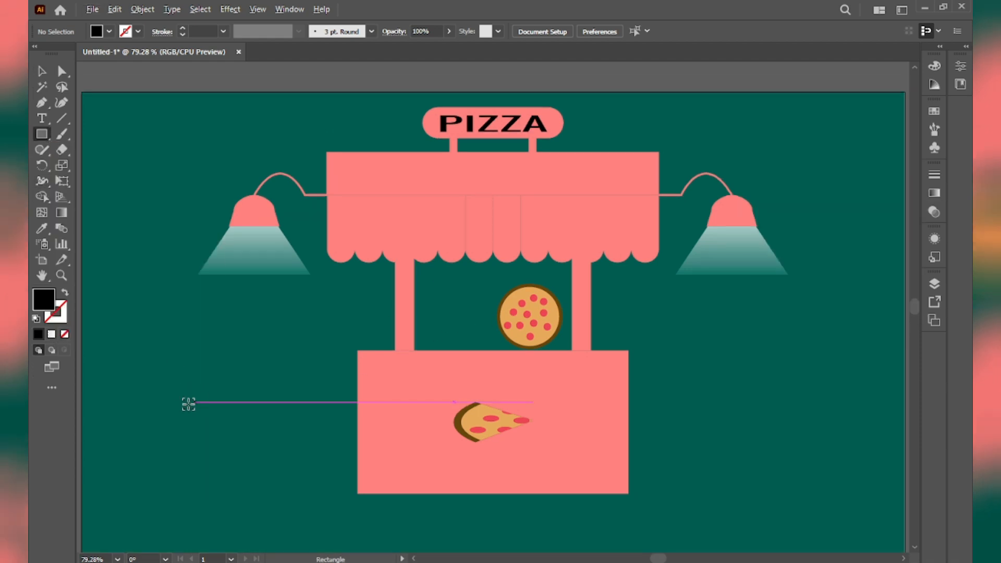
pyautogui.scroll(3, 181, 401)
pyautogui.scroll(-2, 181, 409)
pyautogui.moveTo(167, 302); pyautogui.dragTo(205, 386)
pyautogui.press('v')
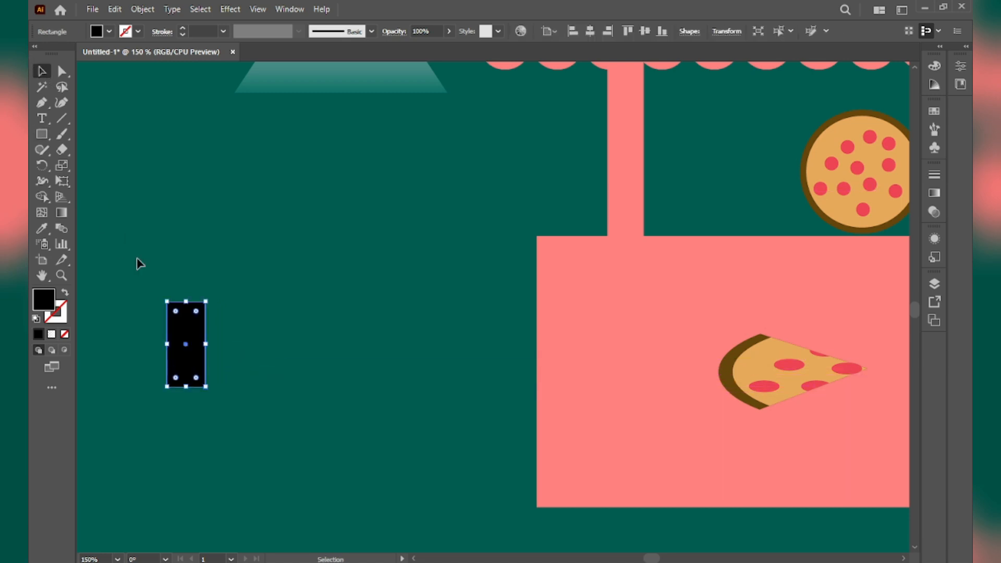
pyautogui.scroll(2, 174, 353)
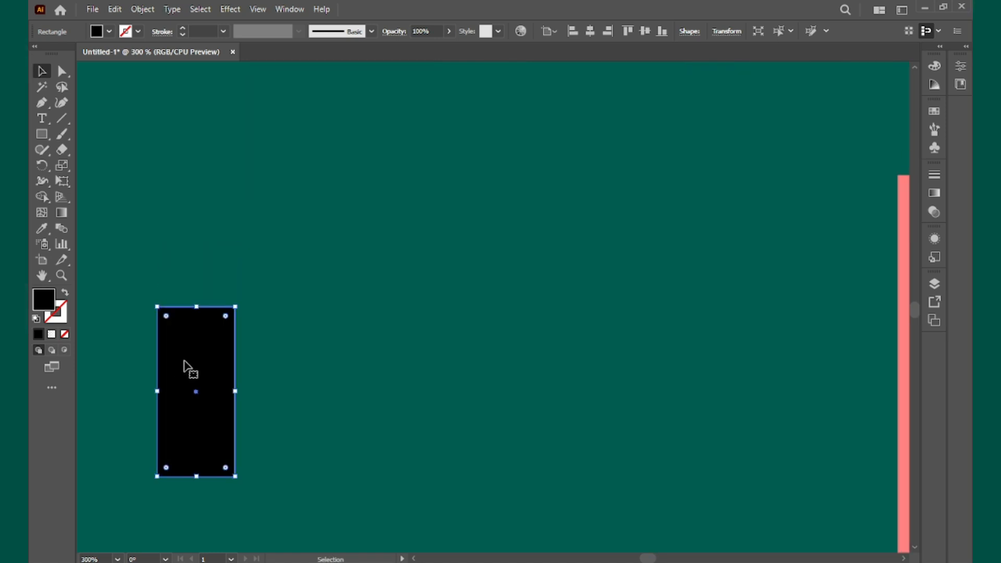
pyautogui.moveTo(183, 371); pyautogui.dragTo(188, 214)
pyautogui.hotkey('ctrl', 'z')
pyautogui.moveTo(190, 345); pyautogui.dragTo(189, 180)
pyautogui.moveTo(196, 137); pyautogui.dragTo(188, 253)
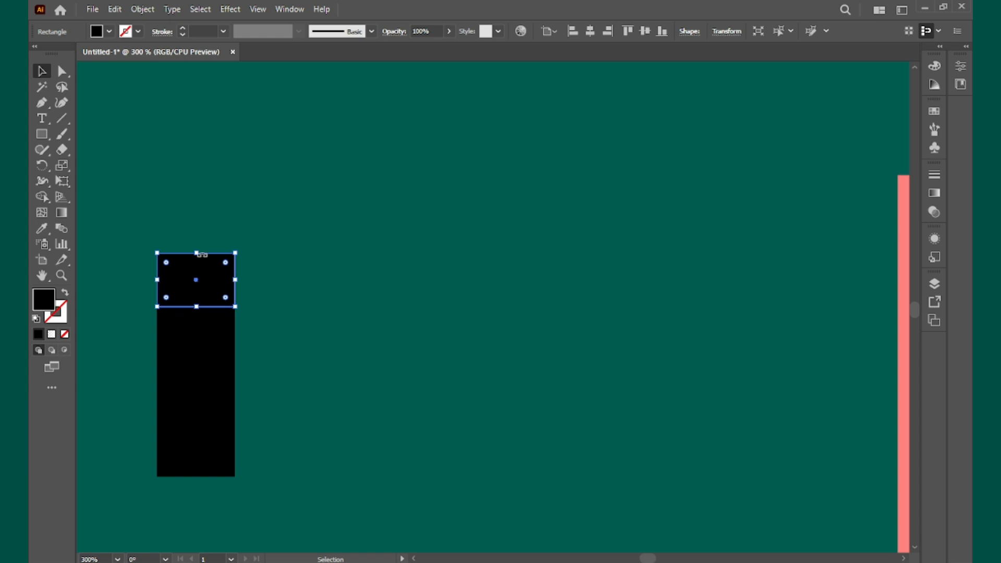
pyautogui.click(161, 226)
# Draw a black triangle above the small rectangle with the Polygon tool, reducing the polygon to three sides
pyautogui.click(41, 134)
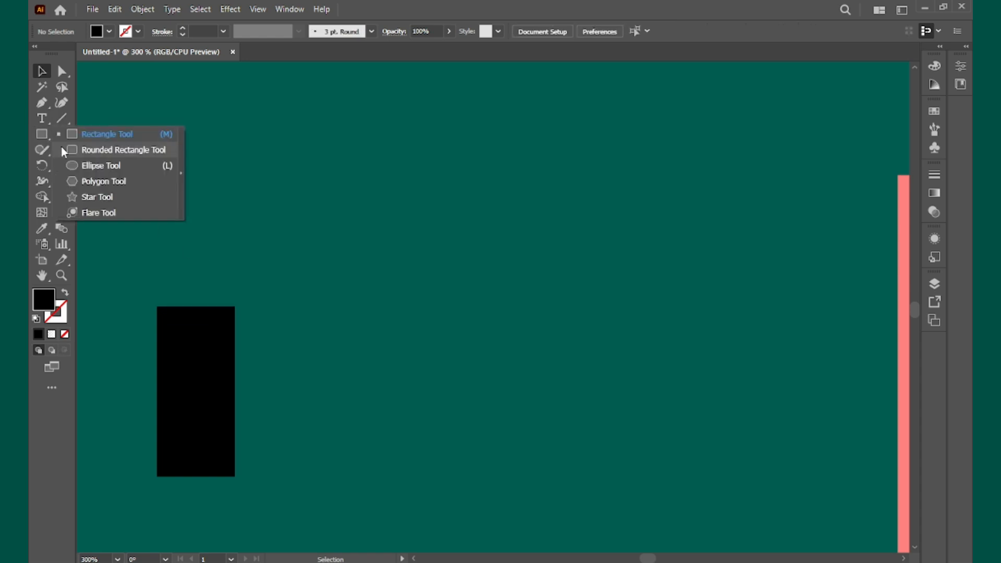
pyautogui.click(100, 165)
pyautogui.moveTo(42, 137); pyautogui.dragTo(112, 192)
pyautogui.click(111, 186)
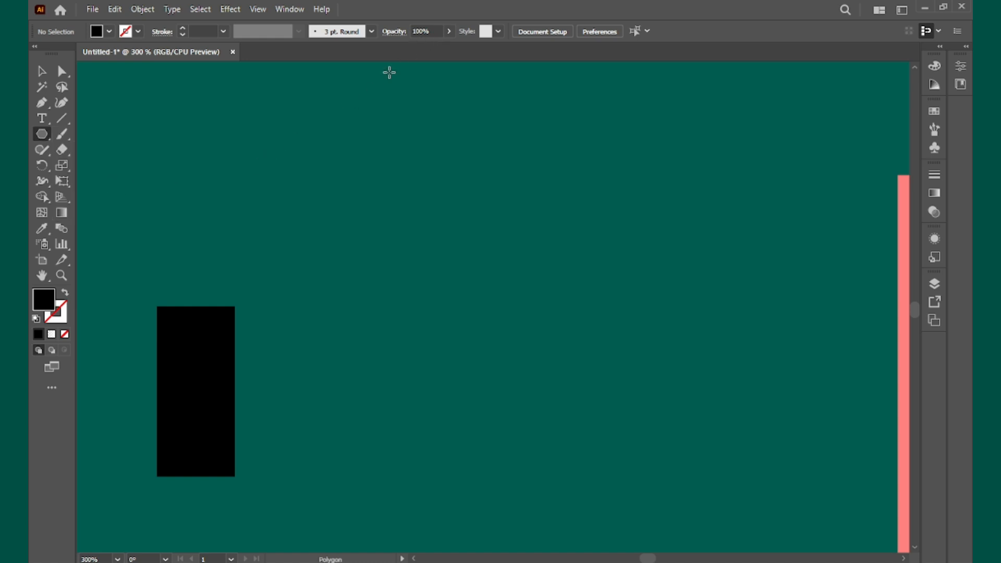
pyautogui.moveTo(157, 307); pyautogui.dragTo(241, 274)
pyautogui.press('Down')
pyautogui.press('Down')
pyautogui.press('Down')
pyautogui.moveTo(241, 273)
pyautogui.mouseDown()
pyautogui.moveTo(208, 223)
pyautogui.moveTo(168, 209)
pyautogui.mouseUp()
# Shrink the triangle to about the rectangle's width, set it on the rectangle's top edge and centre both horizontally
pyautogui.click(41, 71)
pyautogui.moveTo(185, 322)
pyautogui.mouseDown()
pyautogui.moveTo(216, 301)
pyautogui.moveTo(250, 252)
pyautogui.moveTo(237, 249)
pyautogui.mouseUp()
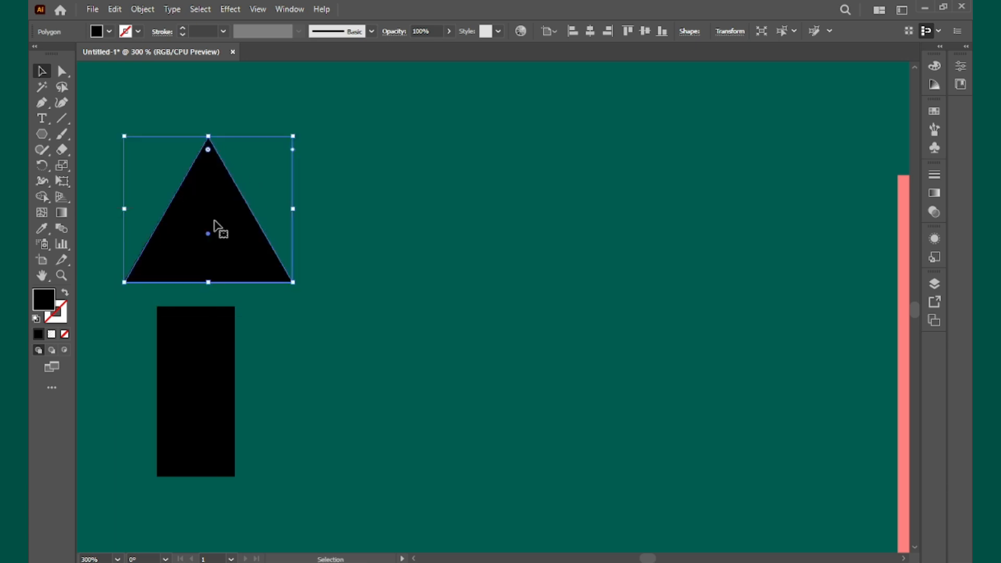
pyautogui.moveTo(205, 135); pyautogui.dragTo(212, 384)
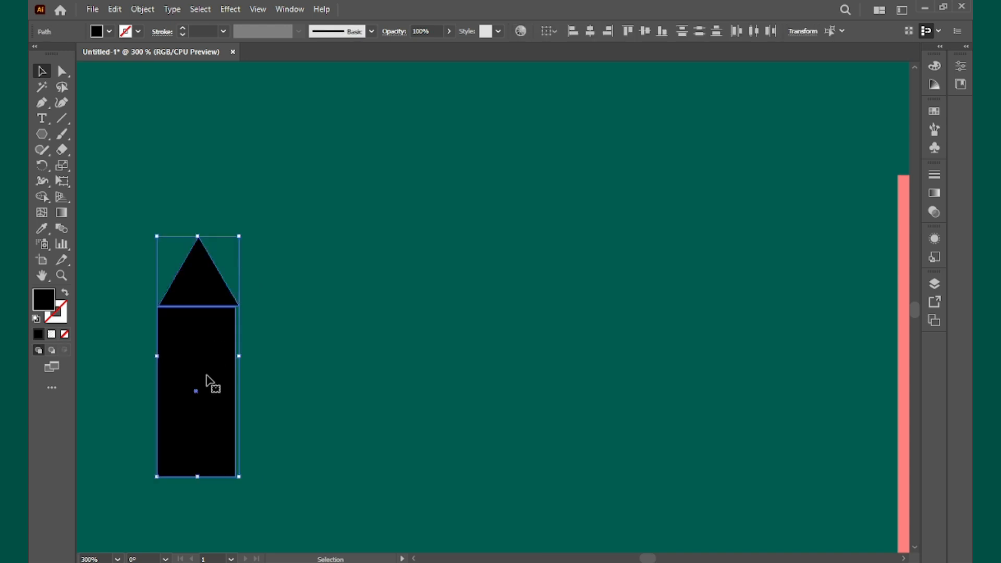
pyautogui.click(591, 33)
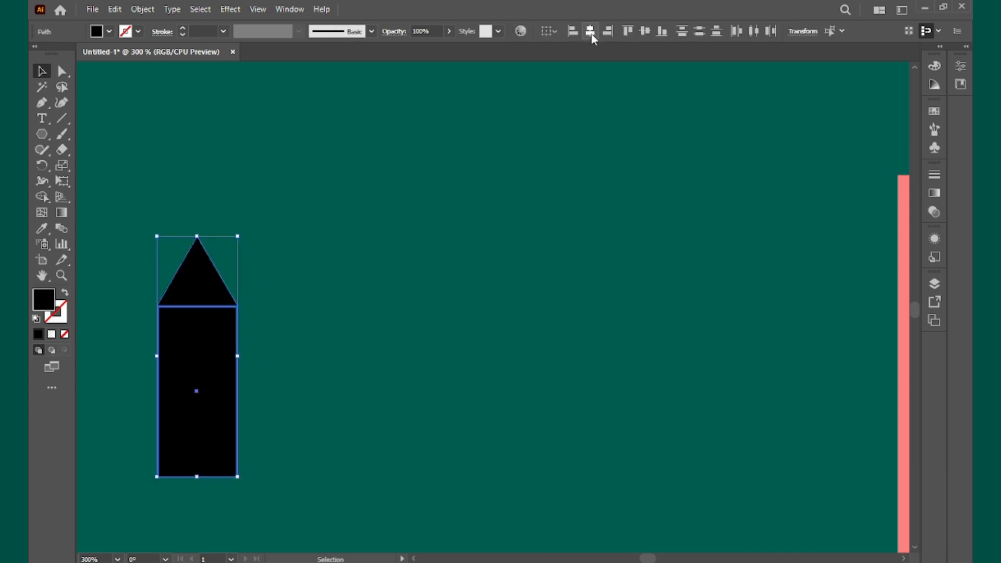
pyautogui.click(661, 31)
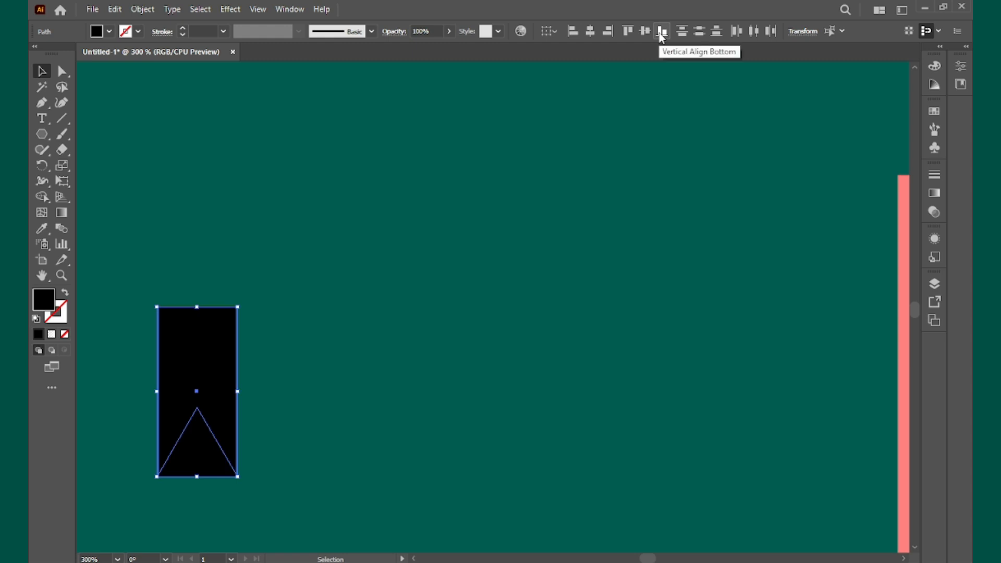
pyautogui.click(628, 31)
pyautogui.click(235, 297)
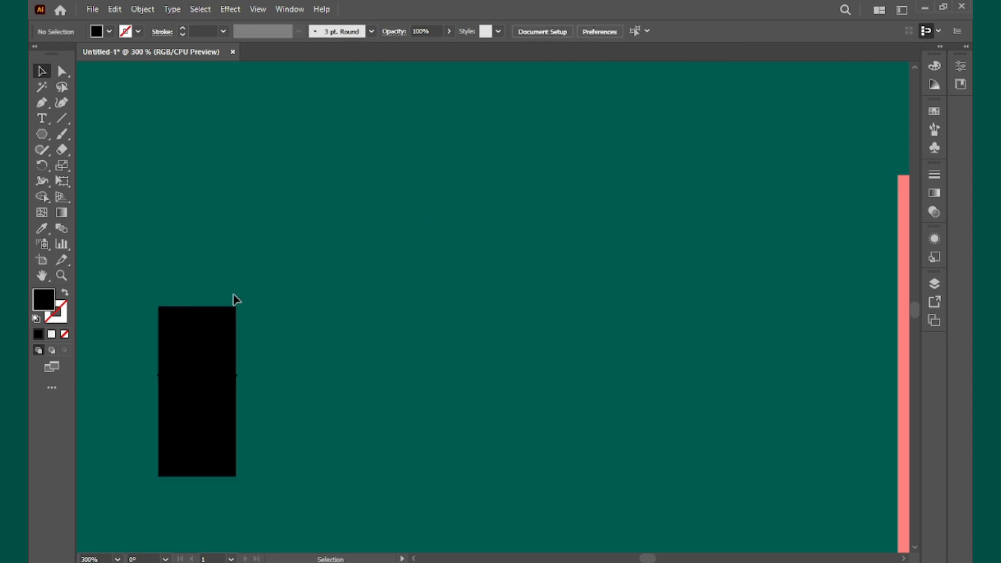
pyautogui.click(205, 365)
pyautogui.moveTo(210, 360); pyautogui.dragTo(217, 291)
pyautogui.click(286, 320)
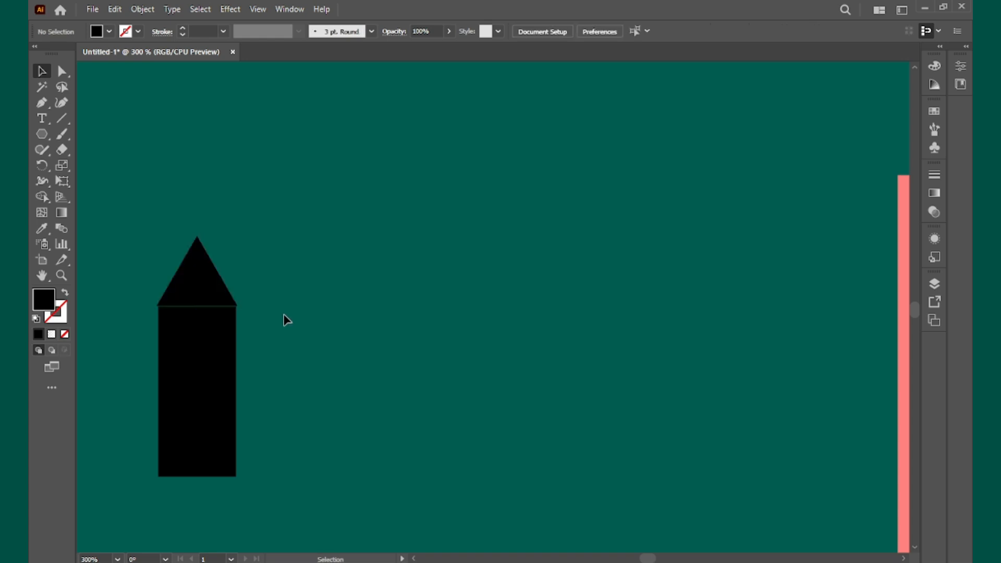
# Shift the rectangle and triangle by hand so their right edges line up
pyautogui.click(221, 285)
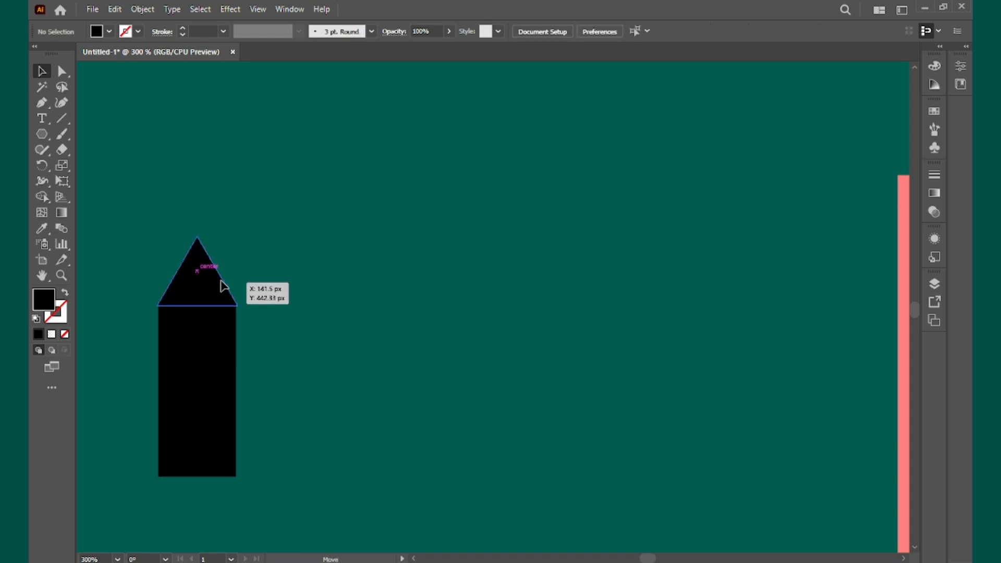
pyautogui.click(266, 297)
pyautogui.scroll(4, 214, 298)
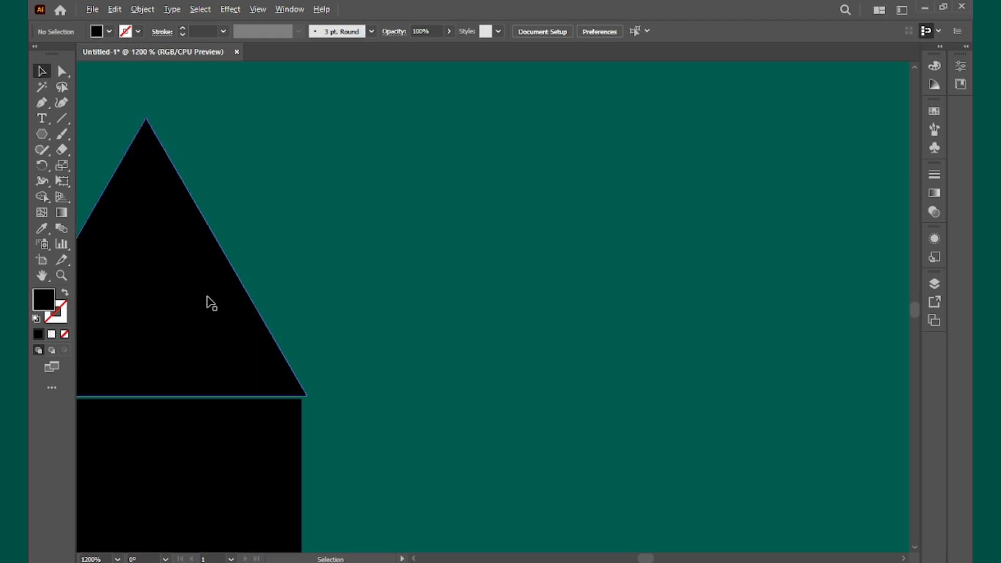
pyautogui.click(286, 445)
pyautogui.moveTo(286, 445); pyautogui.dragTo(287, 438)
pyautogui.click(383, 379)
pyautogui.moveTo(297, 398); pyautogui.dragTo(460, 293)
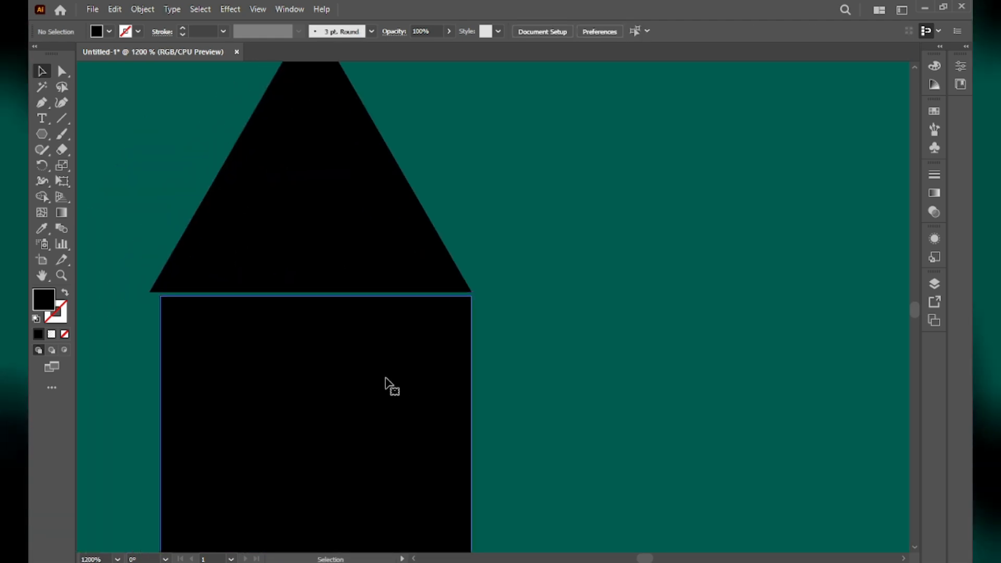
pyautogui.click(395, 386)
pyautogui.moveTo(251, 365); pyautogui.dragTo(248, 362)
pyautogui.click(490, 217)
pyautogui.moveTo(392, 239)
pyautogui.mouseDown()
pyautogui.moveTo(380, 250)
pyautogui.moveTo(378, 240)
pyautogui.mouseUp()
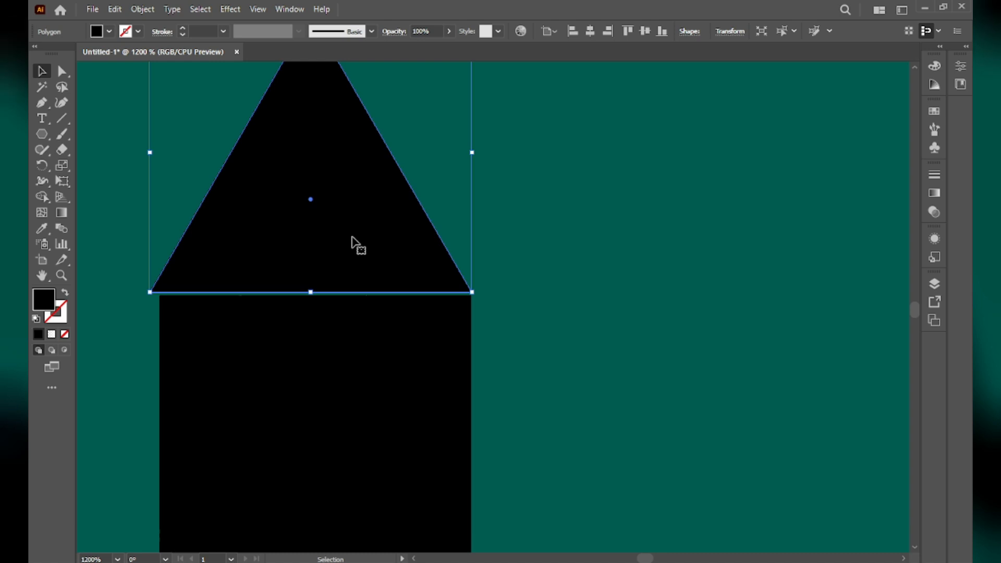
# Select the triangle and the rectangle and align their horizontal centres
pyautogui.scroll(3, 398, 298)
pyautogui.scroll(-2, 415, 302)
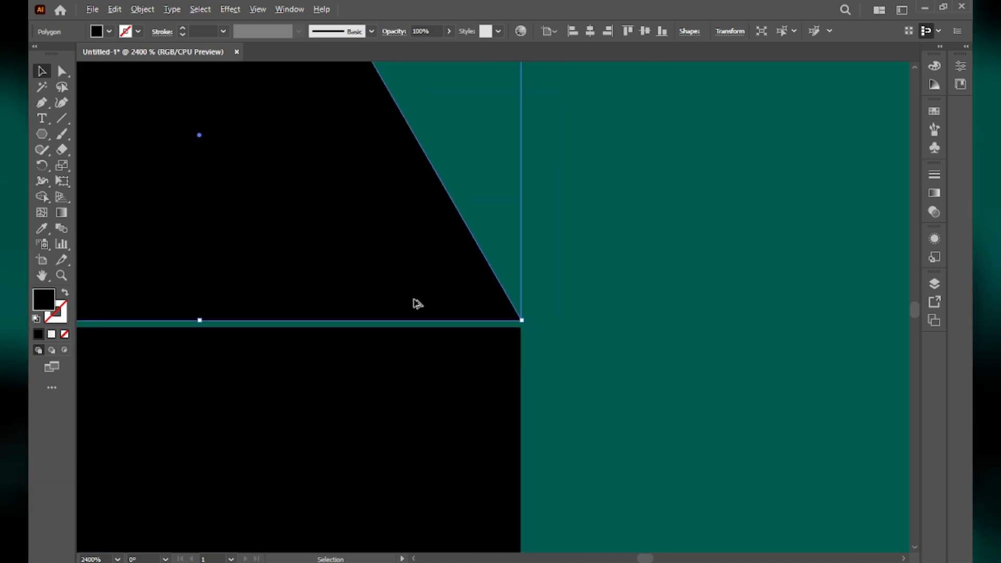
pyautogui.moveTo(527, 282); pyautogui.dragTo(461, 372)
pyautogui.click(590, 31)
pyautogui.click(549, 248)
pyautogui.scroll(-2, 506, 252)
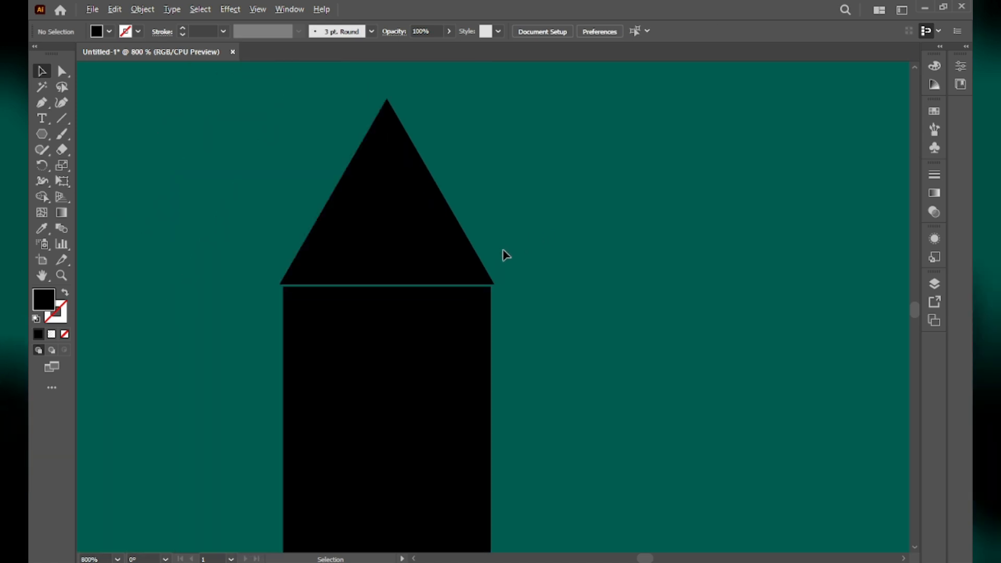
# Draw a diagonal straight line sloping down to the right across the upper part of the triangle
pyautogui.scroll(-1, 448, 206)
pyautogui.moveTo(443, 235); pyautogui.dragTo(270, 281)
pyautogui.click(61, 119)
pyautogui.moveTo(156, 163)
pyautogui.mouseDown()
pyautogui.moveTo(286, 252)
pyautogui.moveTo(320, 255)
pyautogui.moveTo(316, 277)
pyautogui.mouseUp()
# Select the triangle and the diagonal line and split the triangle along the line with the Shape Builder tool
pyautogui.click(51, 73)
pyautogui.moveTo(306, 163); pyautogui.dragTo(228, 265)
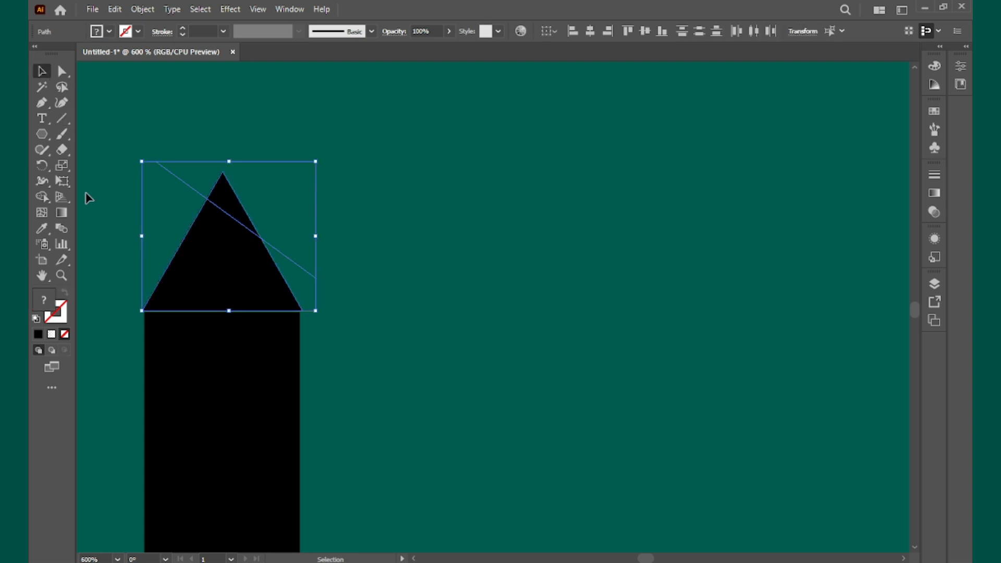
pyautogui.click(44, 199)
pyautogui.moveTo(227, 205); pyautogui.dragTo(212, 269)
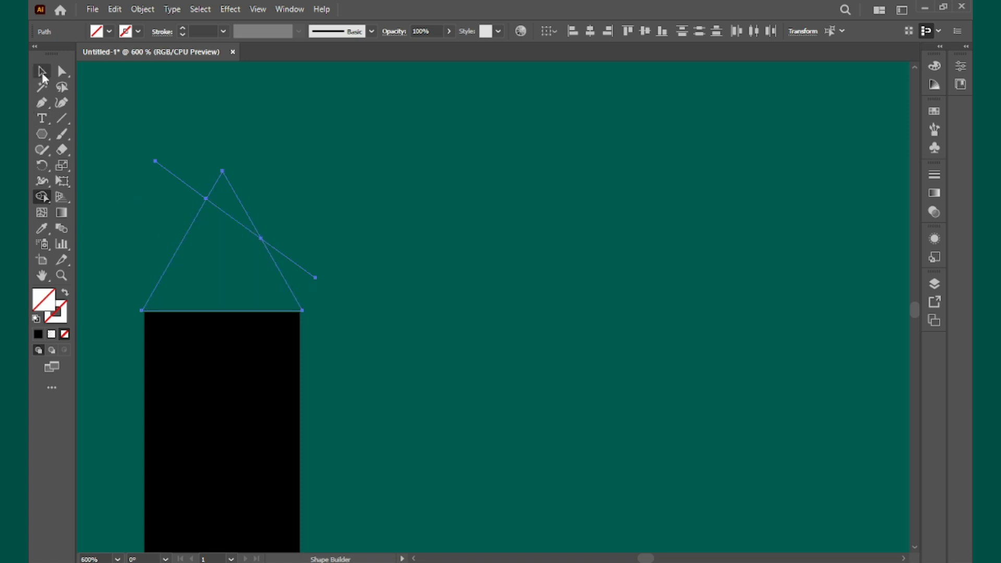
# Fill the lower part of the split triangle with red and its tip with orange
pyautogui.click(109, 32)
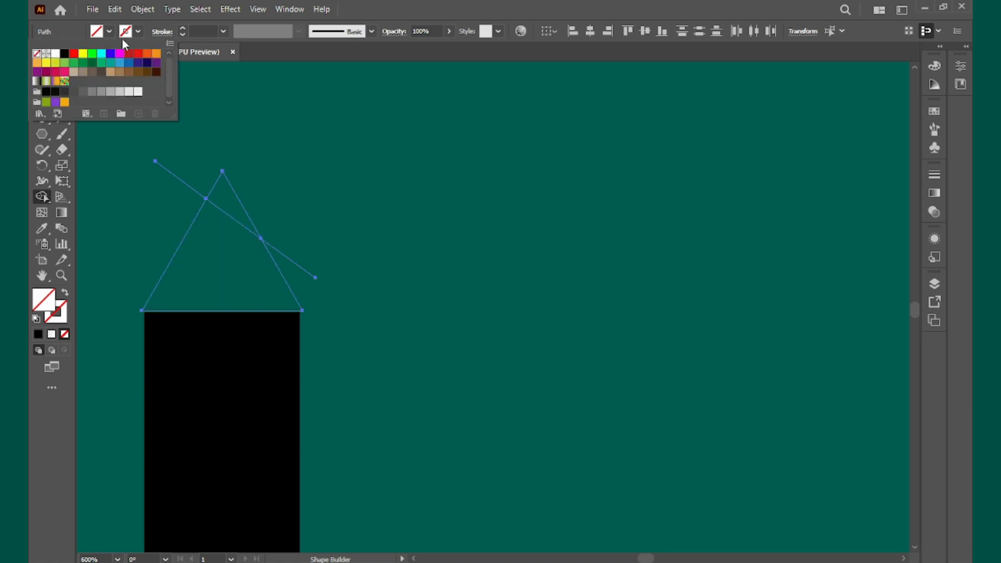
pyautogui.click(138, 58)
pyautogui.click(230, 278)
pyautogui.click(109, 32)
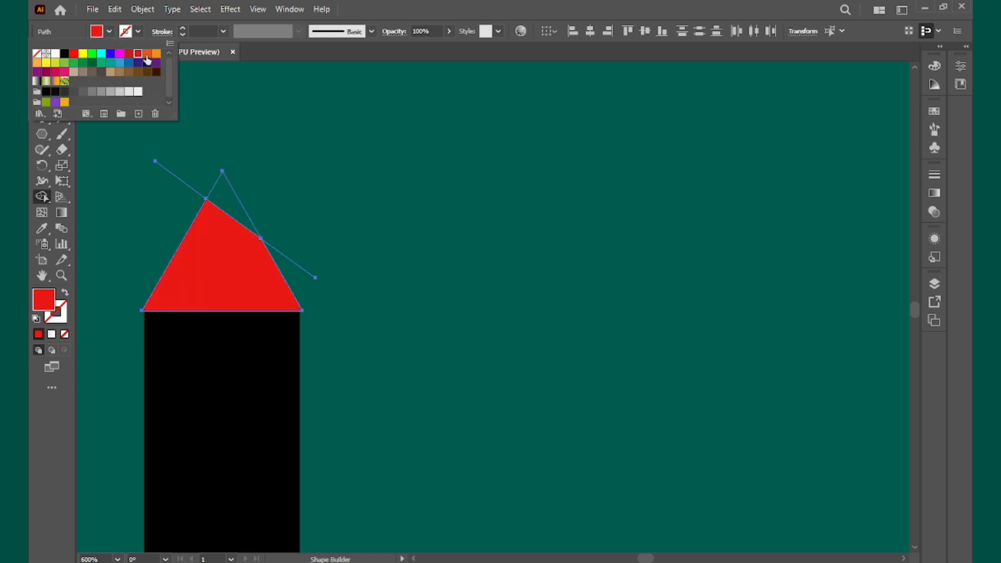
pyautogui.click(146, 54)
pyautogui.click(226, 207)
# Delete the leftover line segments sticking out on both sides of the triangle
pyautogui.press('v')
pyautogui.hotkey('ctrl', 'a')
pyautogui.click(311, 267)
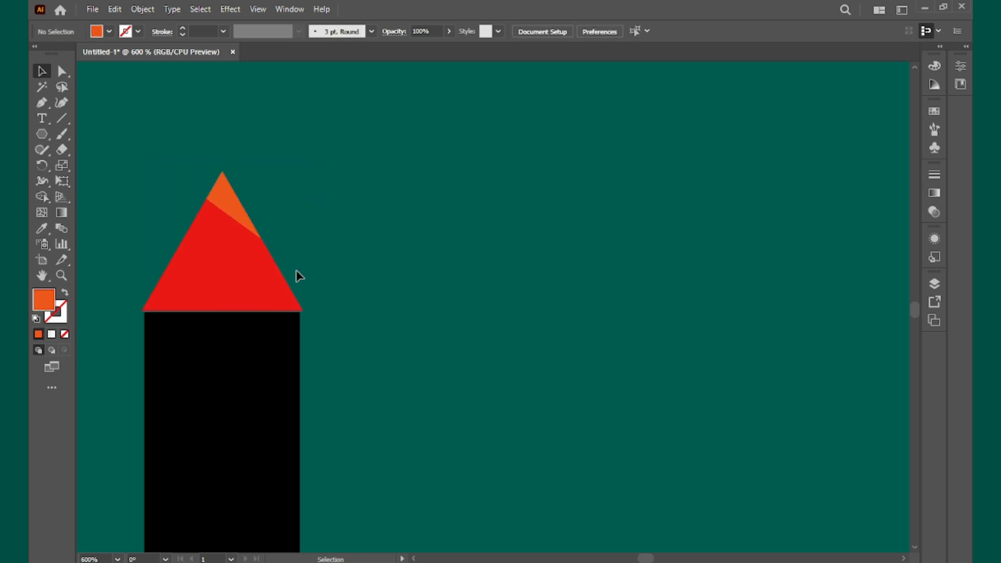
pyautogui.click(301, 266)
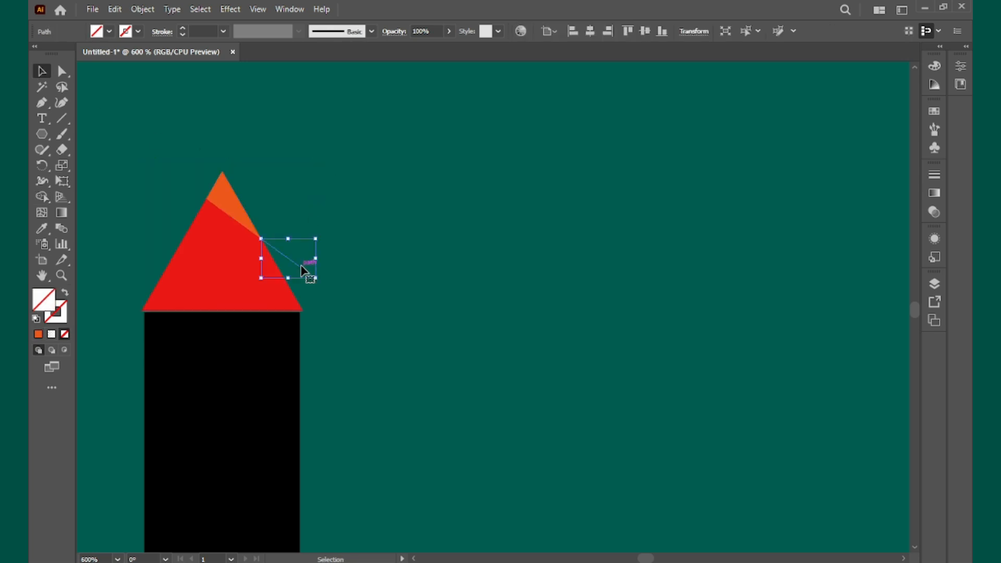
pyautogui.click(307, 270)
pyautogui.moveTo(163, 149); pyautogui.dragTo(193, 212)
pyautogui.click(193, 211)
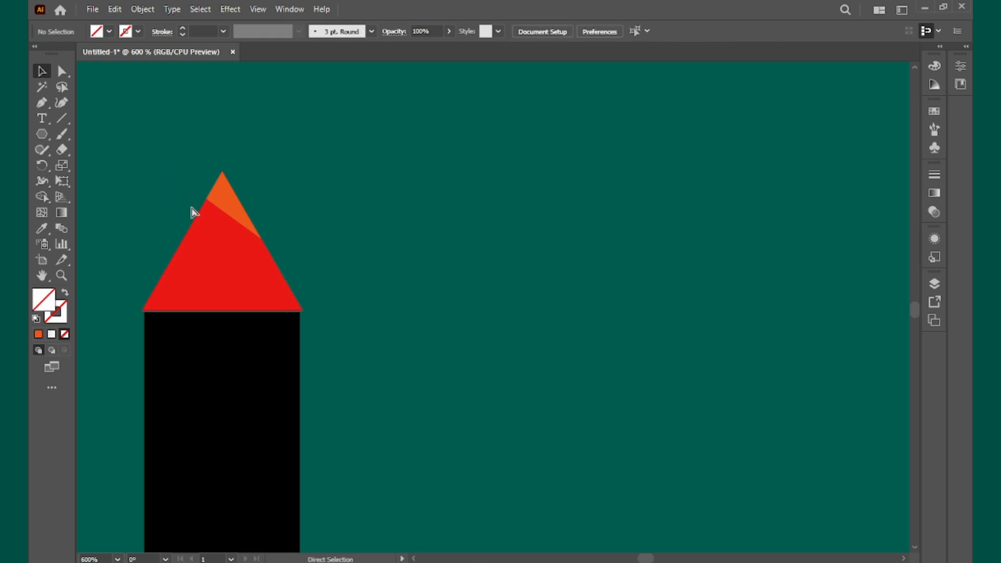
# Fill the black rectangle forming the bottle's body with the bright red swatch
pyautogui.hotkey('ctrl', '0')
pyautogui.scroll(4, 161, 367)
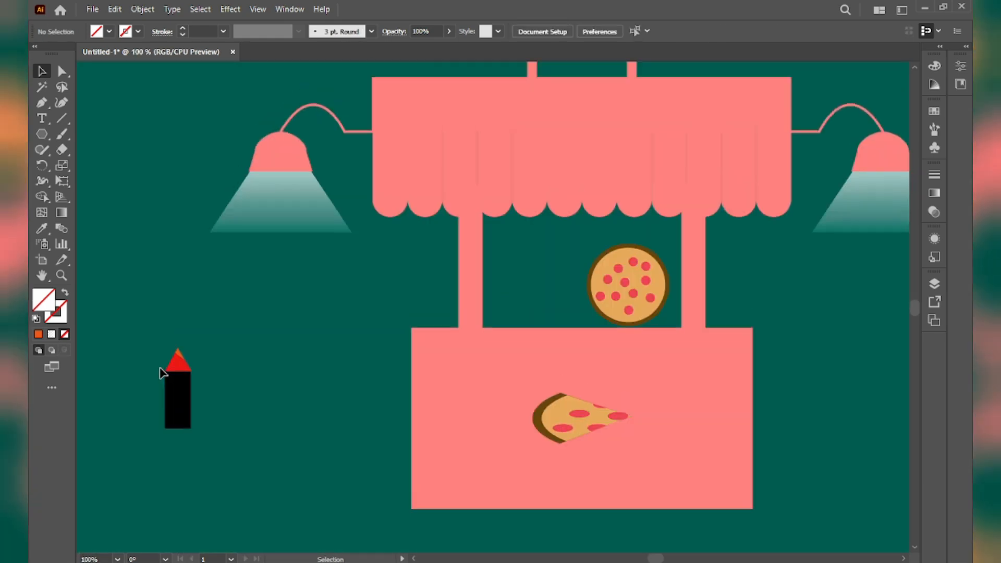
pyautogui.click(180, 400)
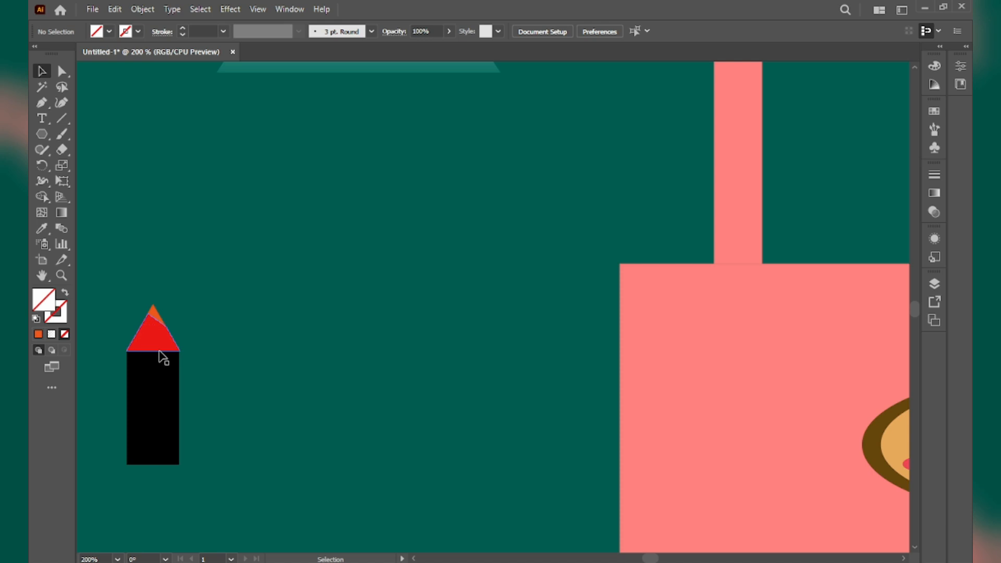
pyautogui.moveTo(102, 304); pyautogui.dragTo(208, 440)
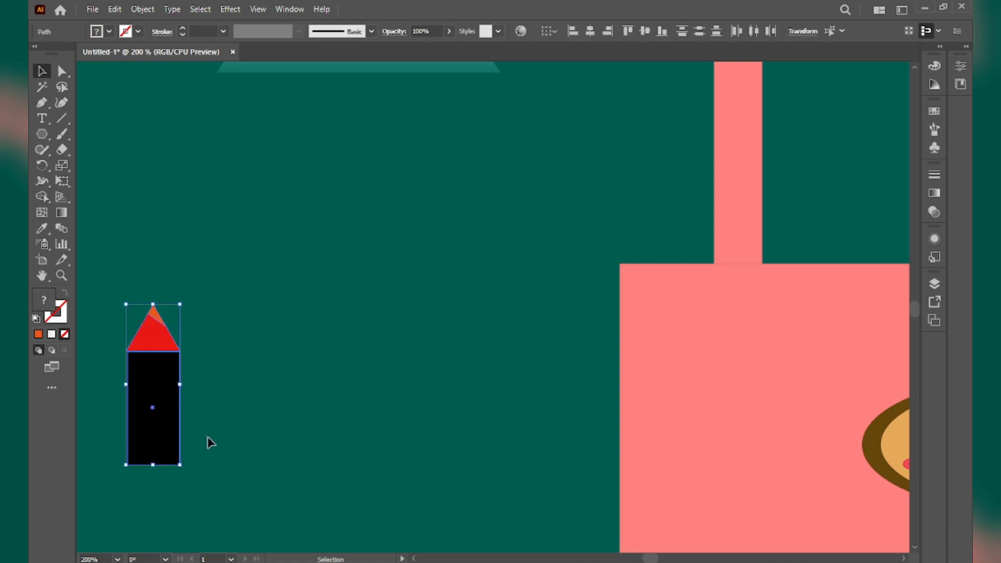
pyautogui.click(206, 385)
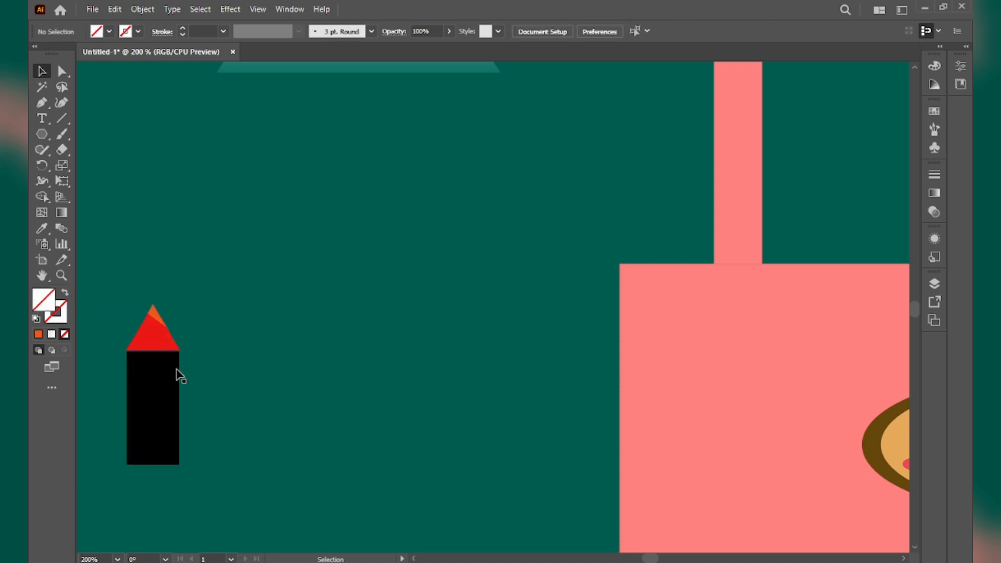
pyautogui.moveTo(113, 290)
pyautogui.mouseDown()
pyautogui.moveTo(185, 417)
pyautogui.moveTo(193, 380)
pyautogui.mouseUp()
pyautogui.click(224, 377)
pyautogui.click(163, 391)
pyautogui.click(109, 32)
pyautogui.click(74, 53)
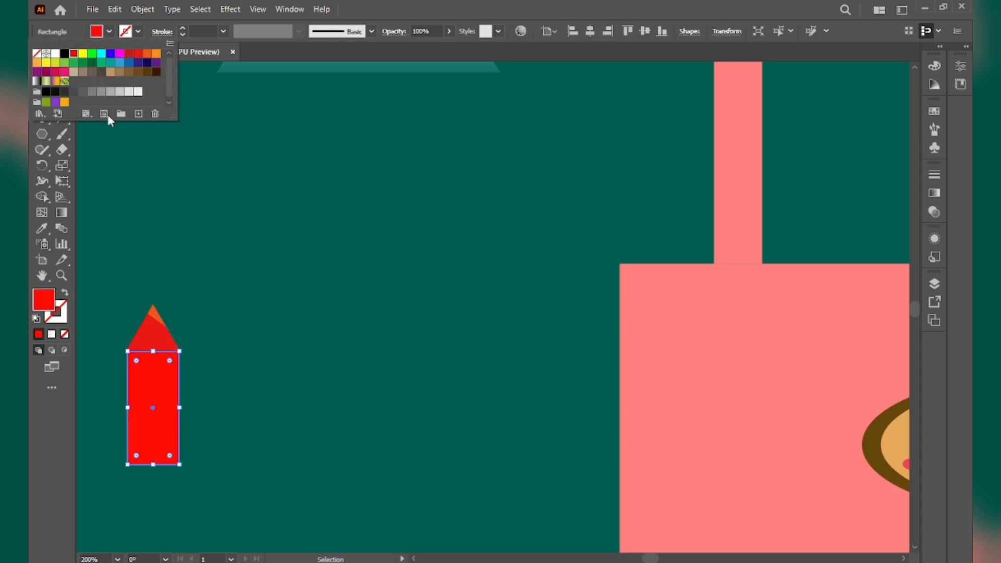
pyautogui.click(250, 385)
# Select the whole sauce bottle and place it on the counter between the stall's left post and the pizza
pyautogui.click(171, 375)
pyautogui.moveTo(98, 291); pyautogui.dragTo(190, 431)
pyautogui.hotkey('ctrl', '-')
pyautogui.moveTo(174, 358); pyautogui.dragTo(519, 272)
pyautogui.click(292, 324)
pyautogui.scroll(3, 518, 291)
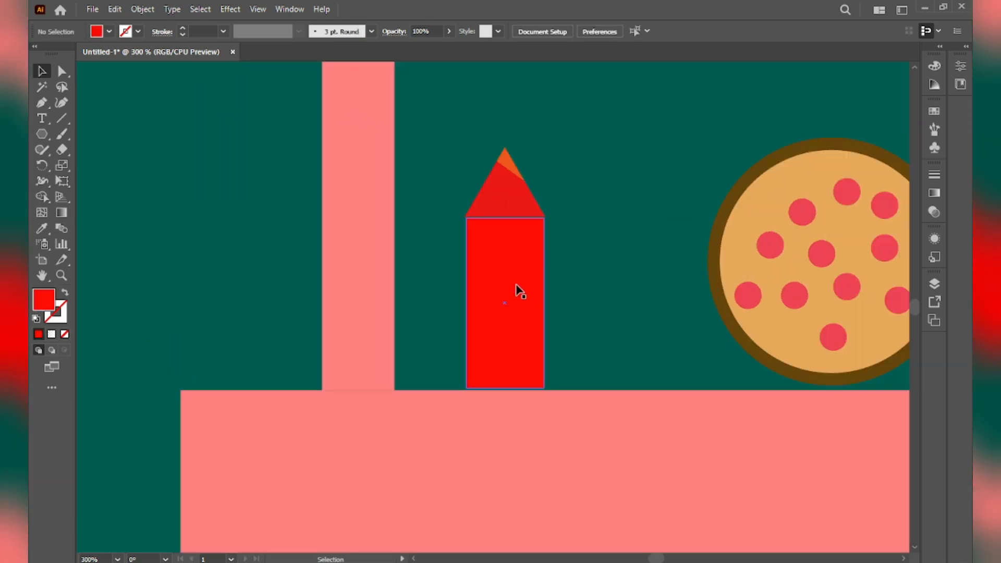
pyautogui.hotkey('ctrl', '0')
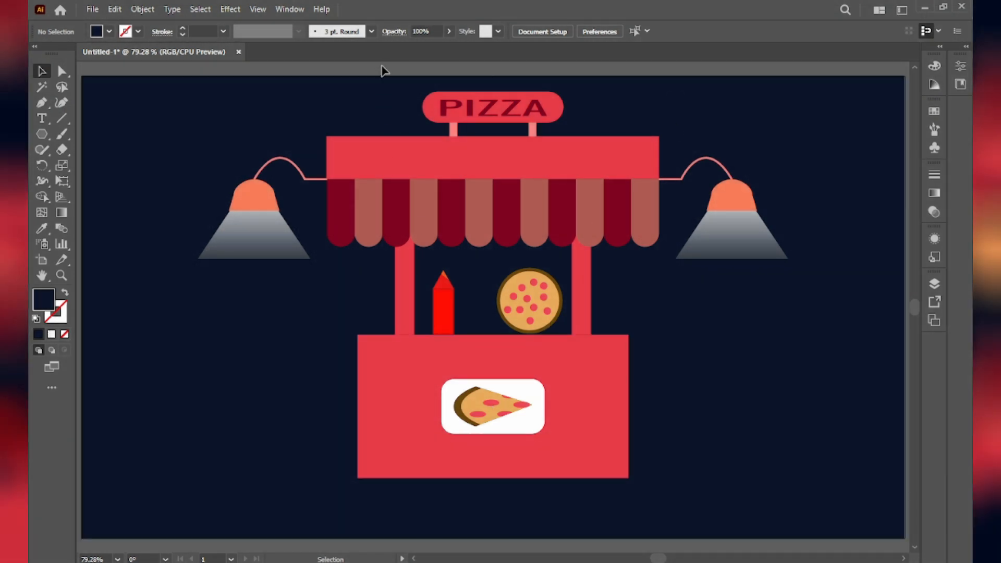
# Recolour the PIZZA text white by sampling the white rounded panel behind the pizza slice
pyautogui.click(472, 112)
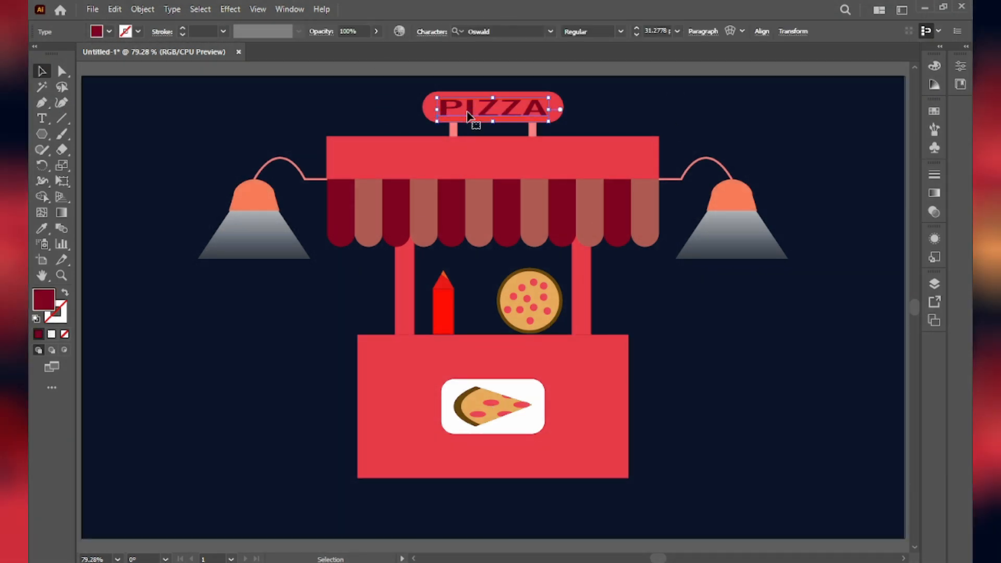
pyautogui.press('i')
pyautogui.click(535, 396)
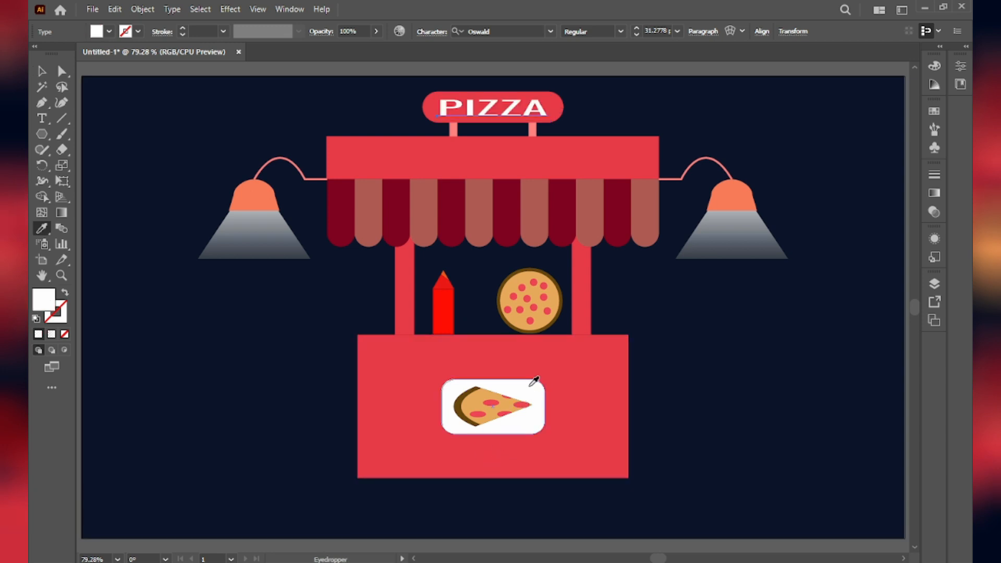
pyautogui.click(42, 71)
pyautogui.click(246, 73)
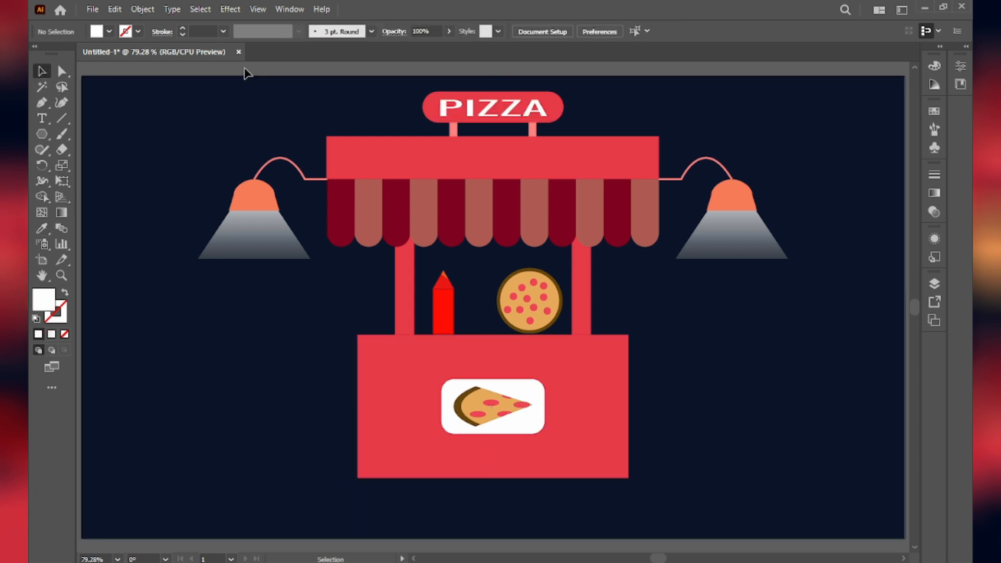